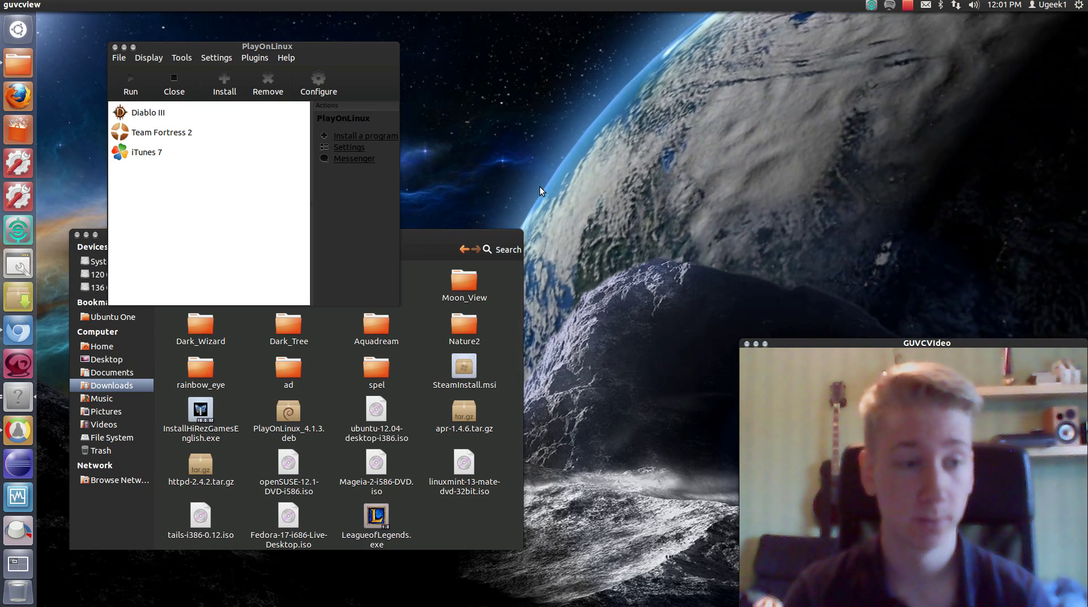
# Step: Search the web for playonlinux and show the downloads page's Ubuntu install instructions
pyautogui.click(5, 110)
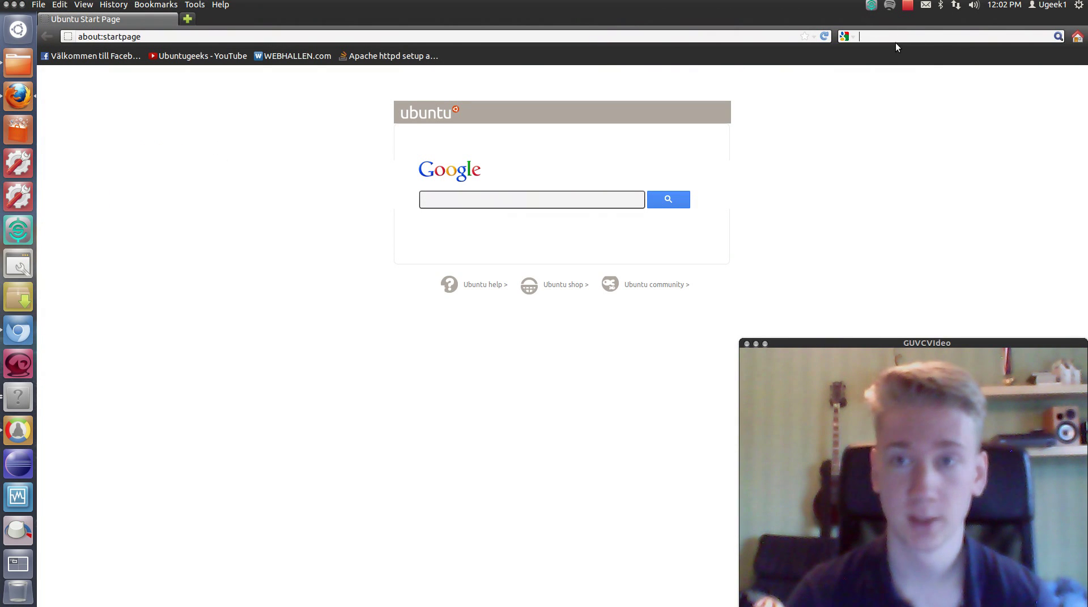
pyautogui.write('playonlin')
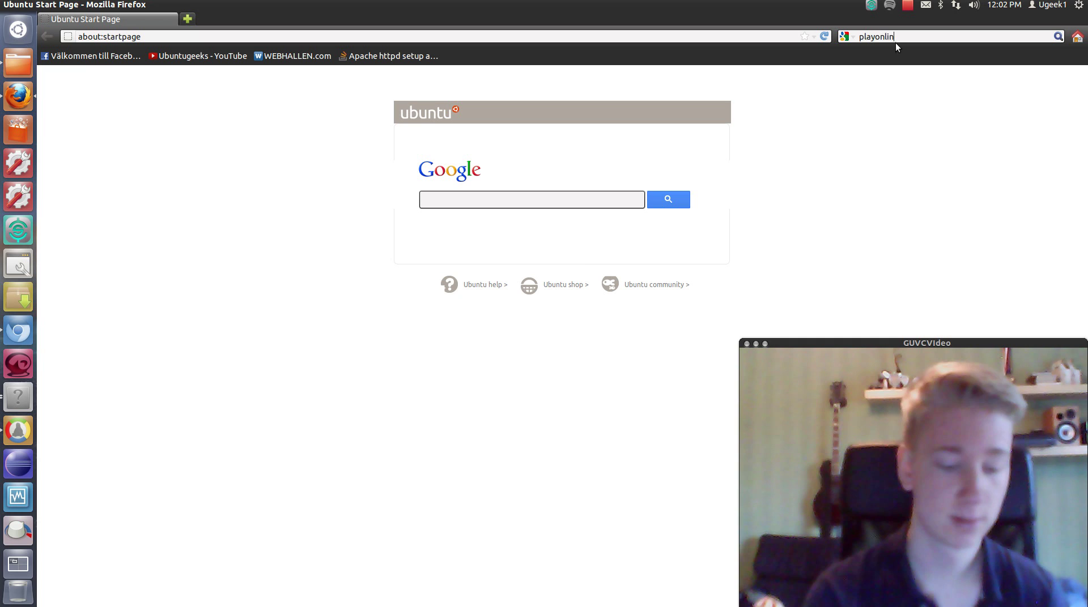
pyautogui.write('ux')
pyautogui.press('Return')
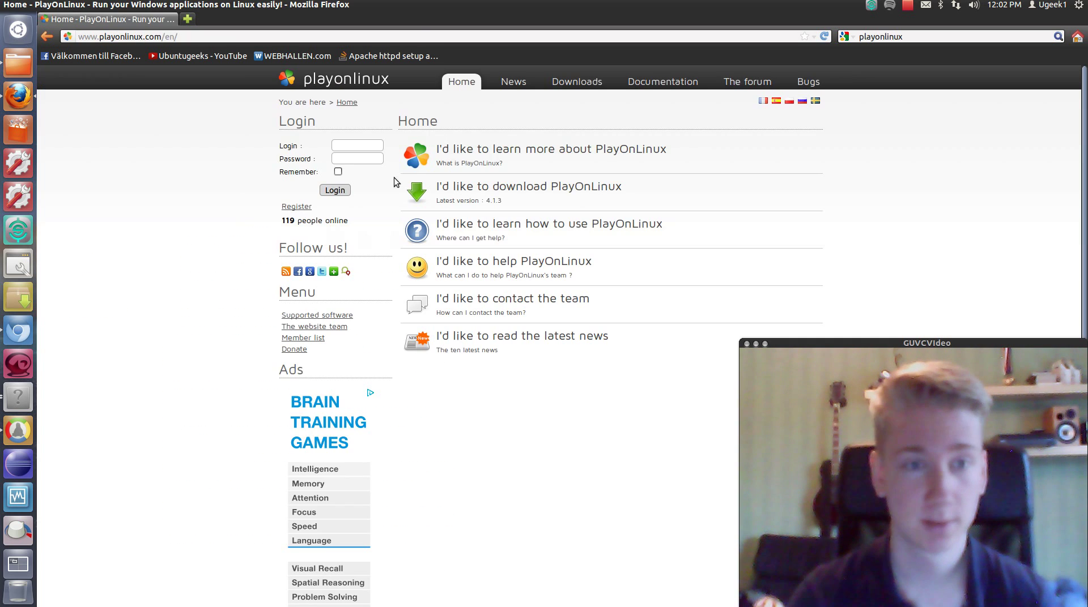
pyautogui.click(570, 188)
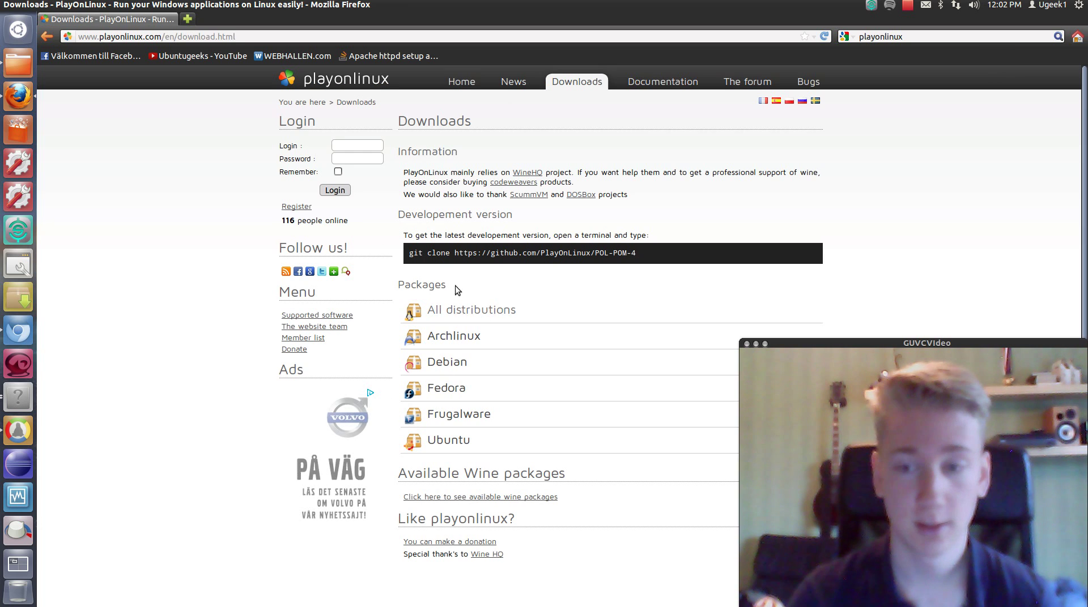
pyautogui.click(442, 446)
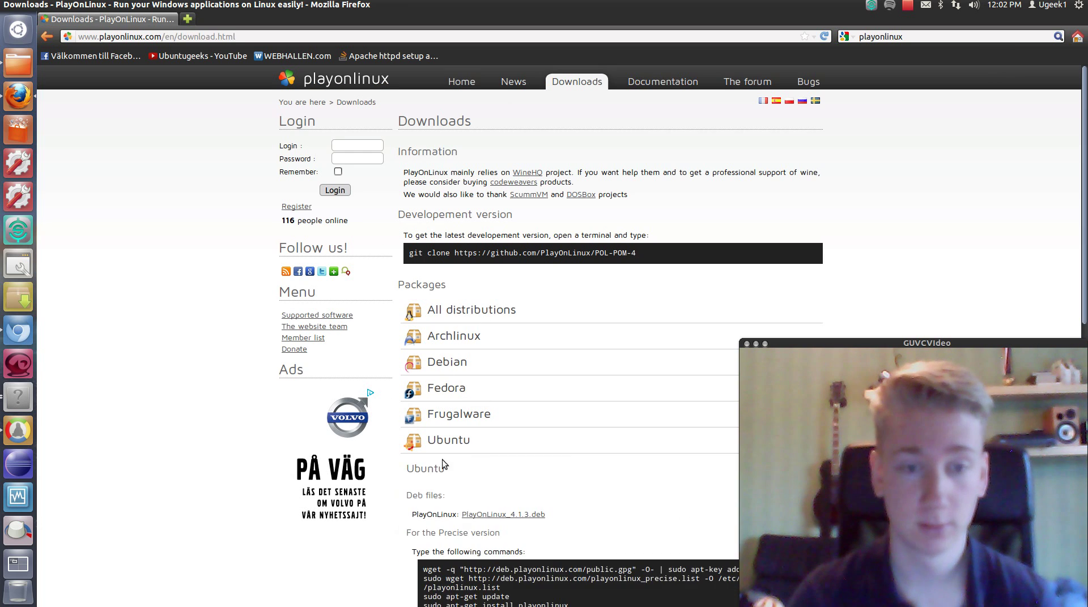
pyautogui.scroll(-5, 603, 571)
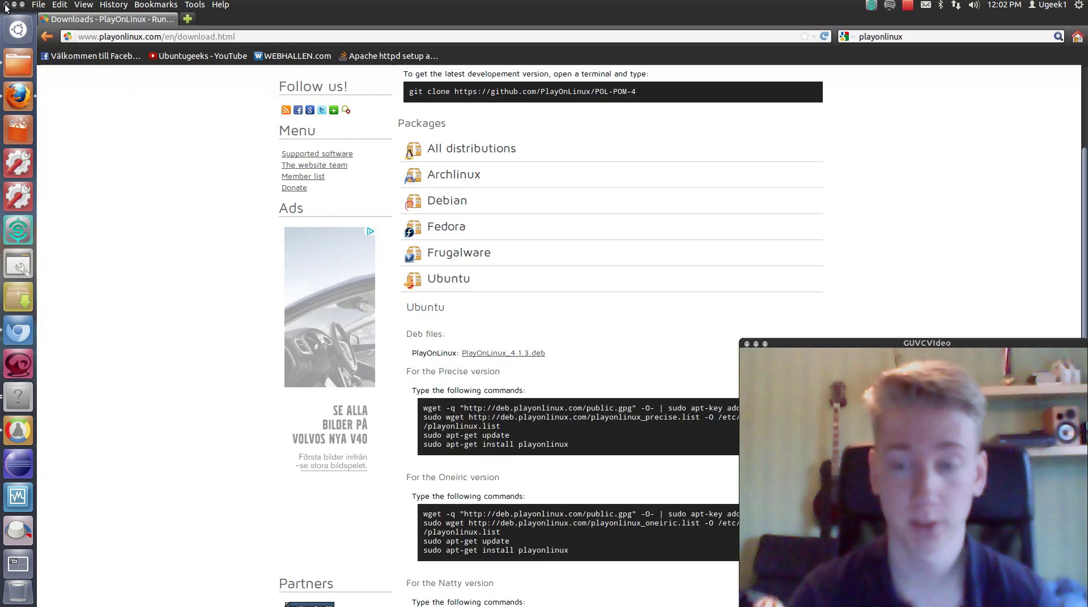
# Step: Close Firefox and review installed and available builds in PlayOnLinux's Wine versions manager
pyautogui.click(7, 4)
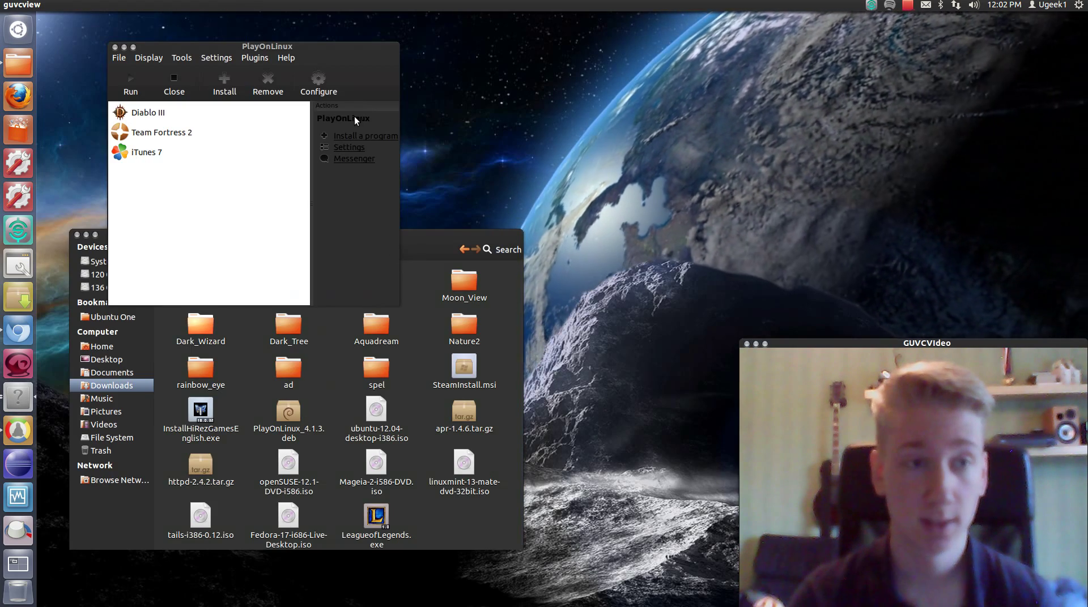
pyautogui.moveTo(367, 52); pyautogui.dragTo(564, 67)
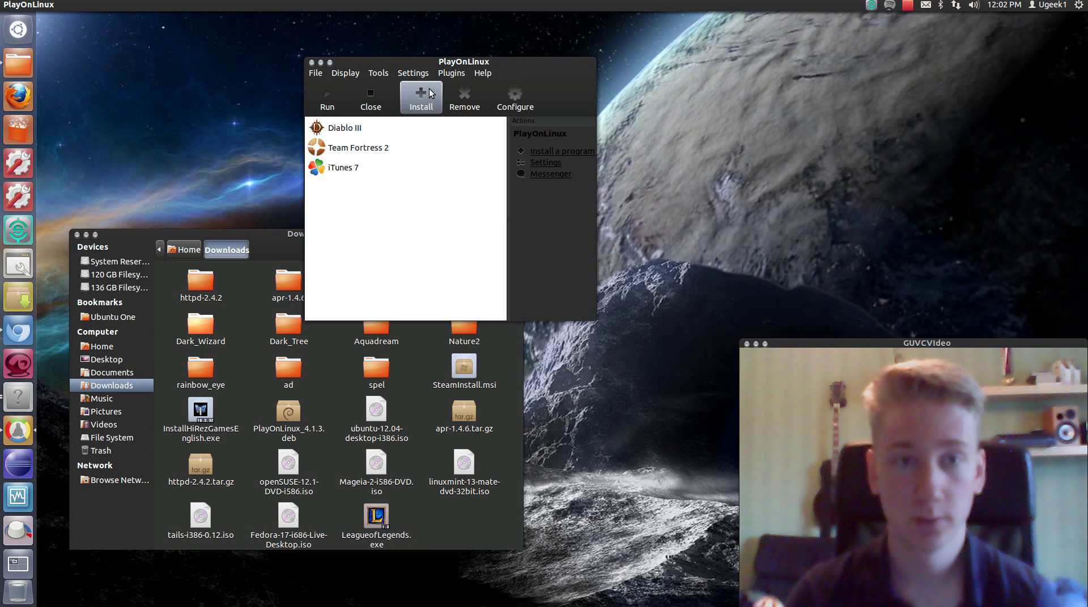
pyautogui.click(383, 72)
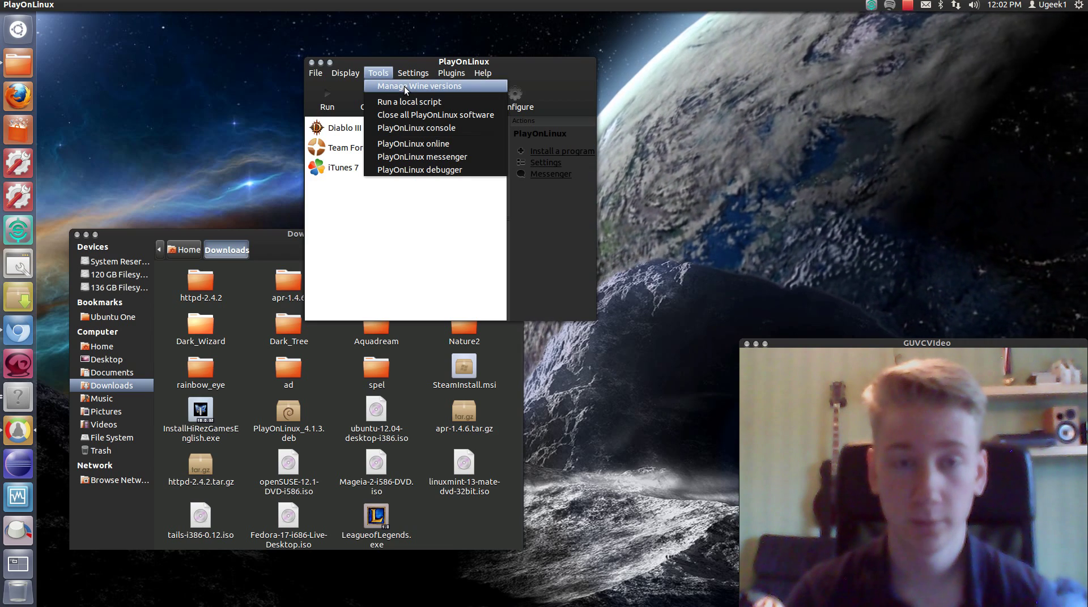
pyautogui.click(404, 88)
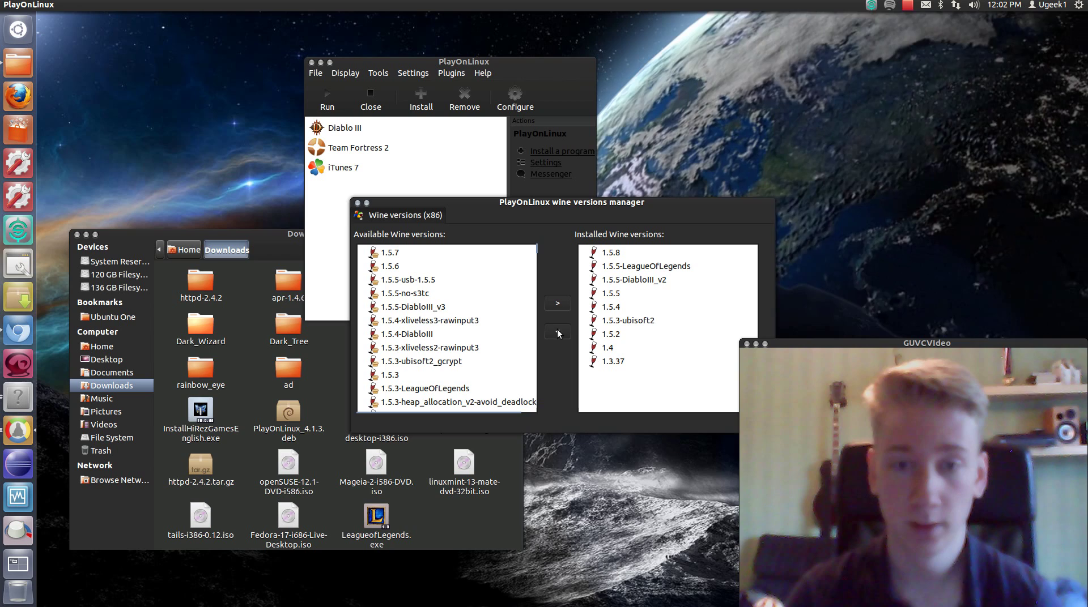
pyautogui.click(615, 335)
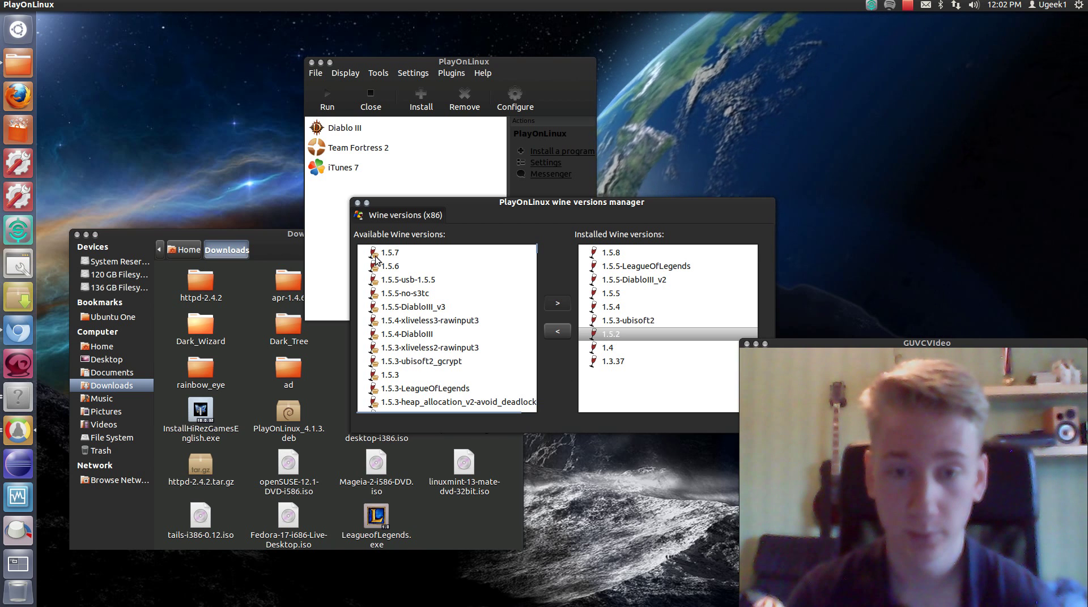
pyautogui.click(383, 321)
pyautogui.click(391, 374)
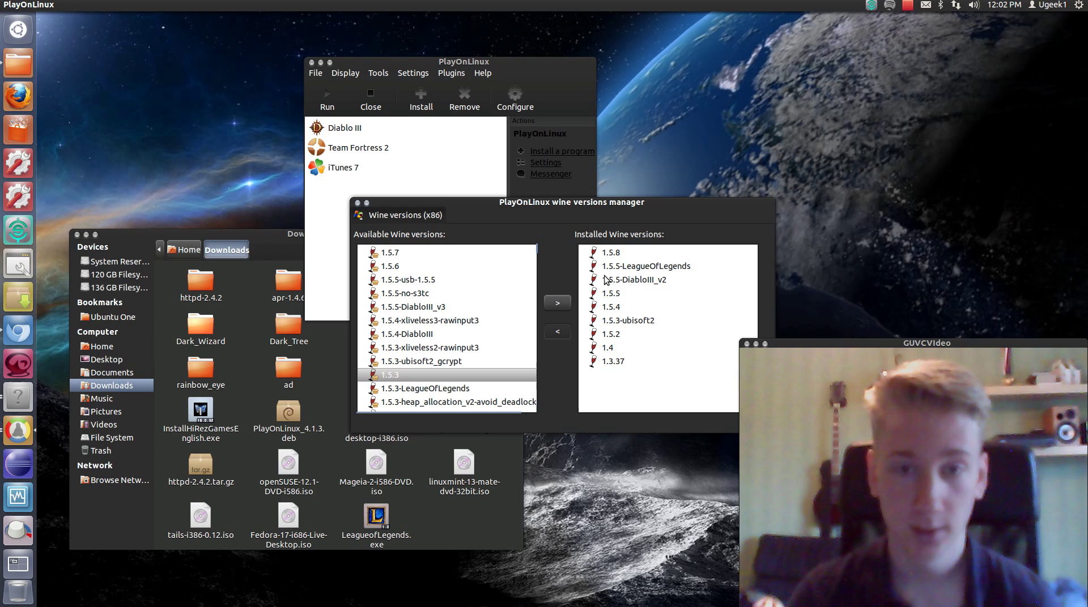
# Step: Close the Wine versions manager and create a Wine 1.5.2 virtual drive named terraria
pyautogui.click(357, 204)
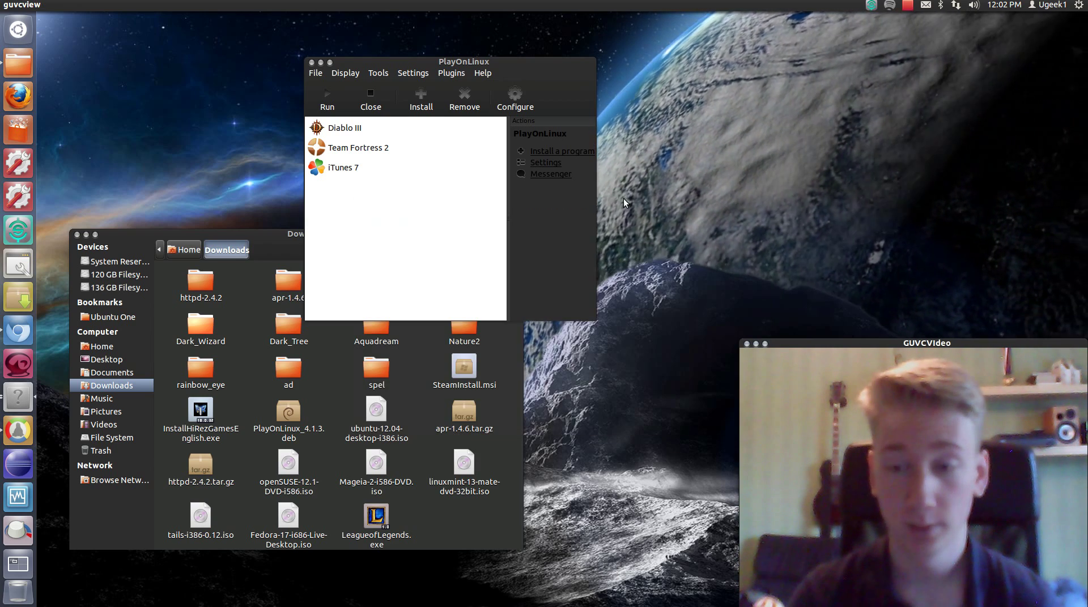
pyautogui.click(515, 97)
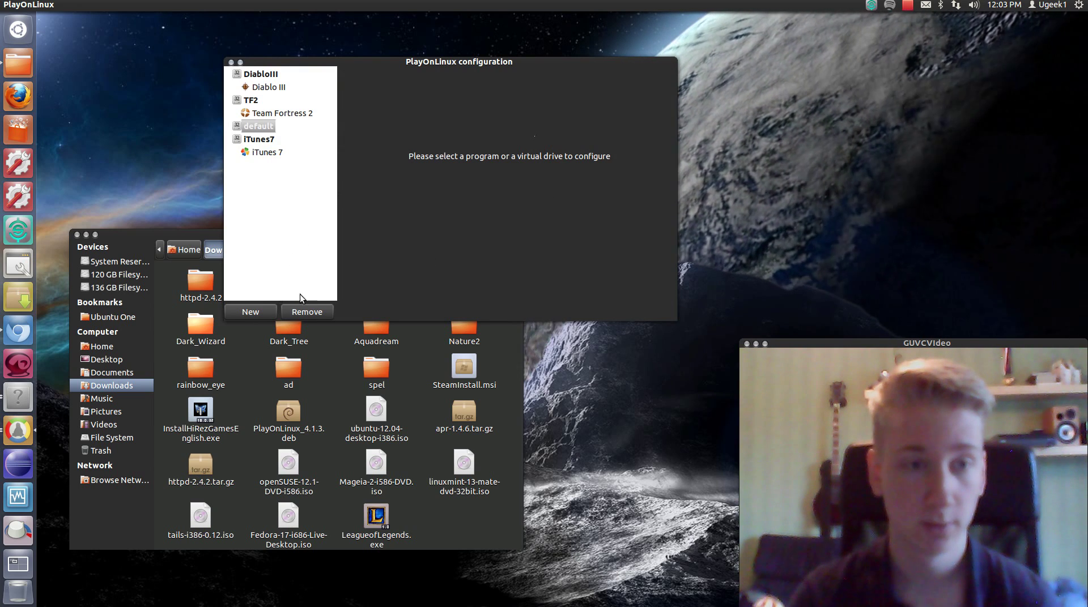
pyautogui.click(249, 311)
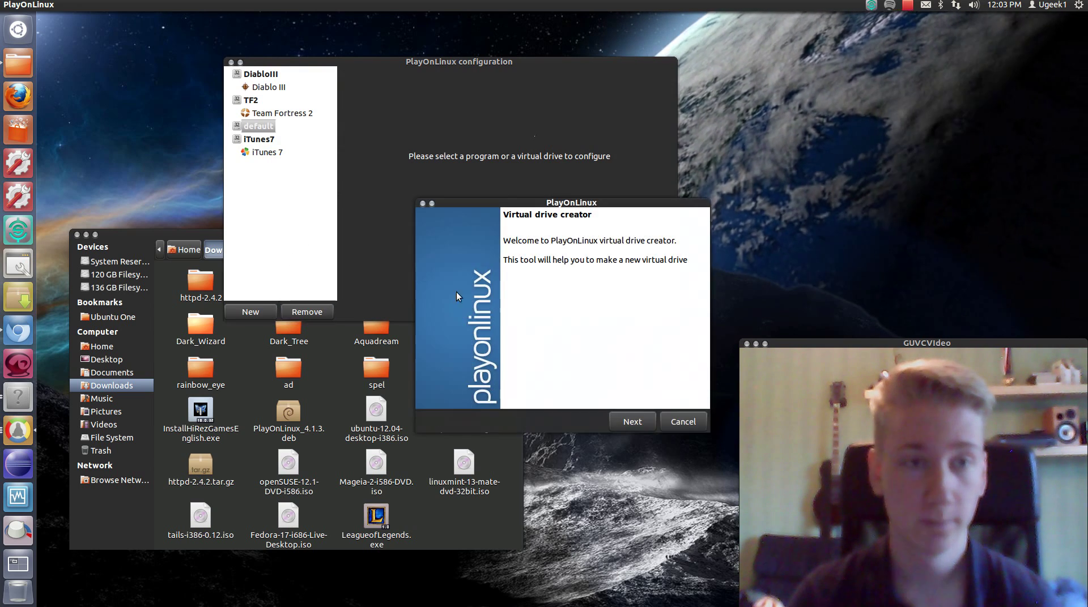
pyautogui.click(625, 427)
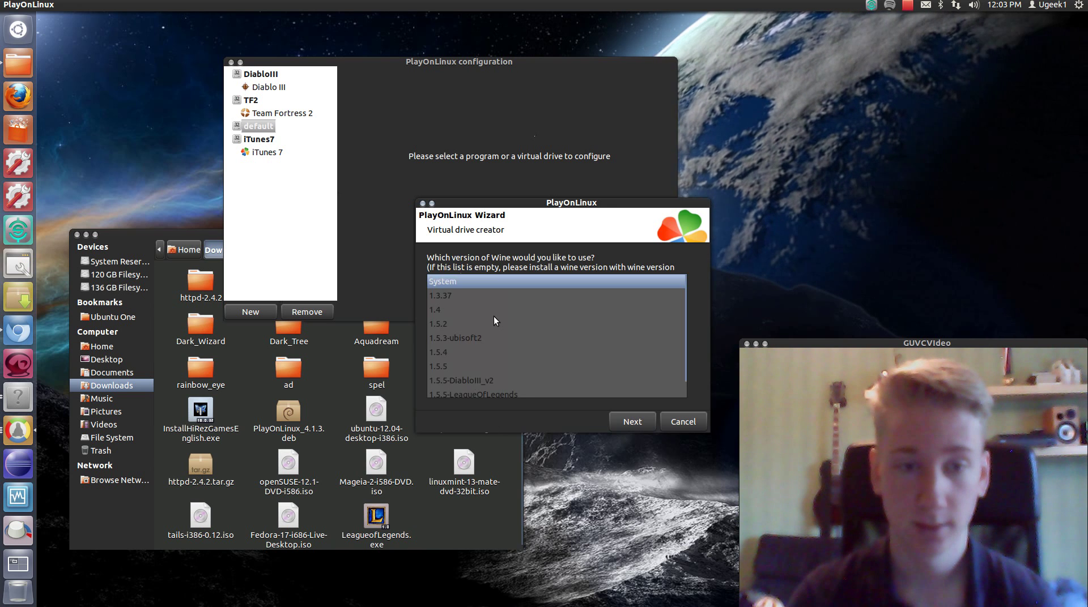
pyautogui.scroll(-1, 474, 335)
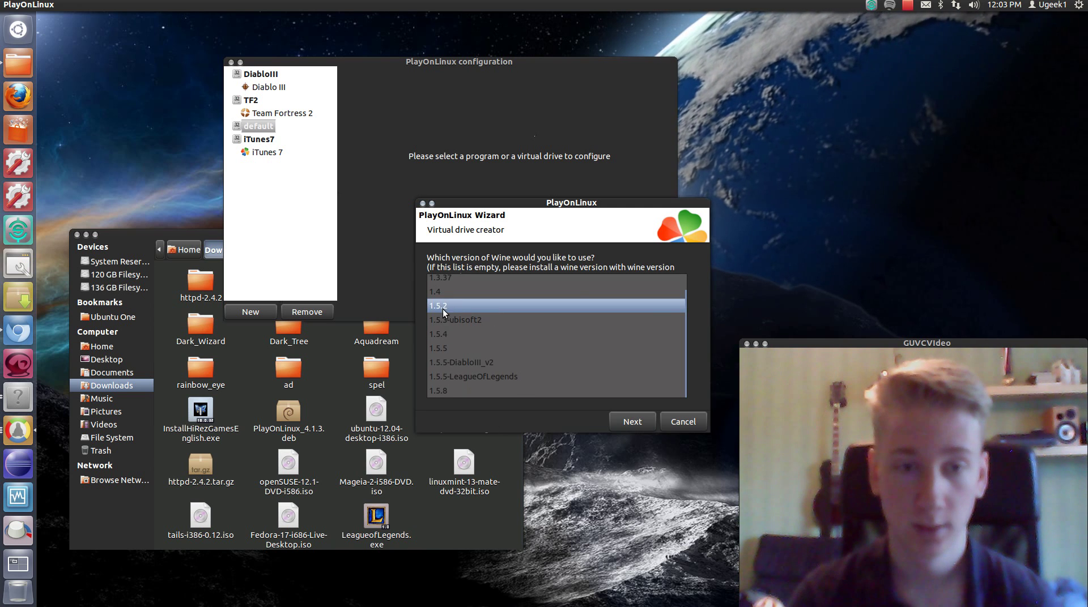
pyautogui.click(631, 421)
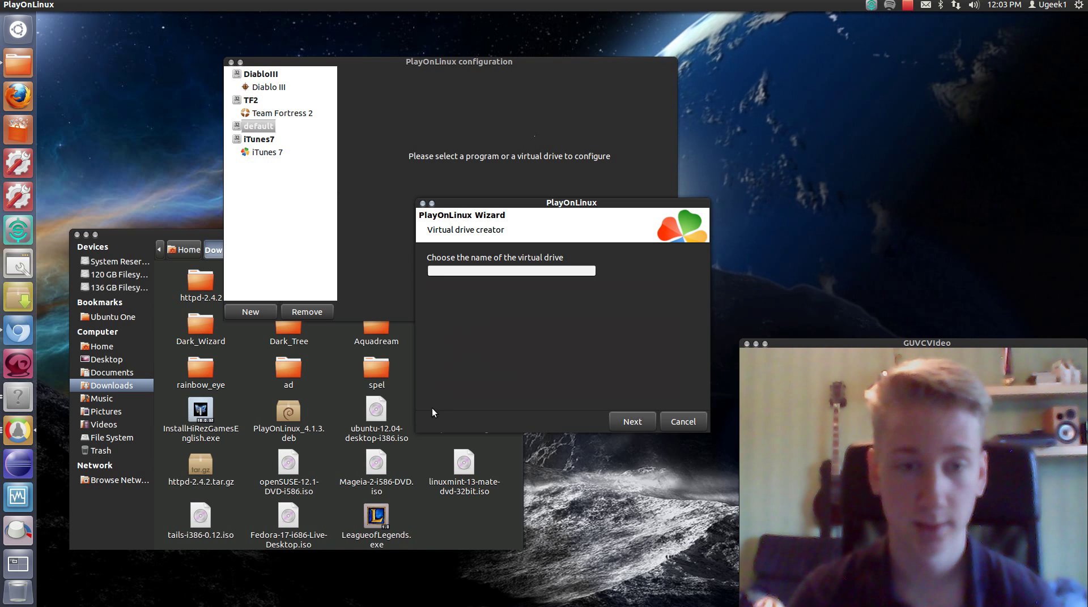
pyautogui.click(547, 266)
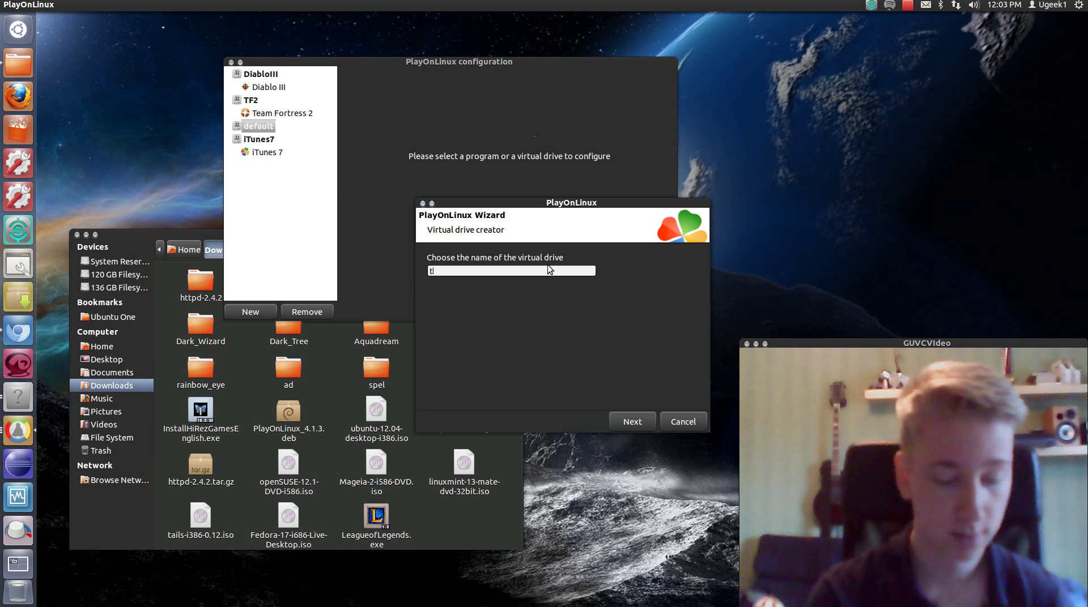
pyautogui.write('terral')
pyautogui.write('ia')
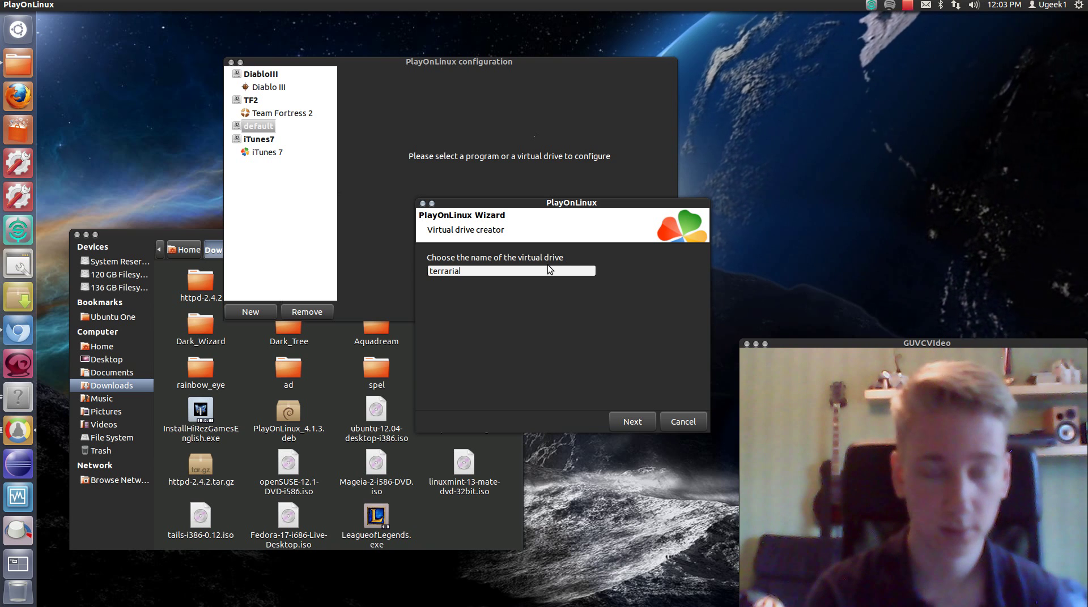
pyautogui.click(631, 422)
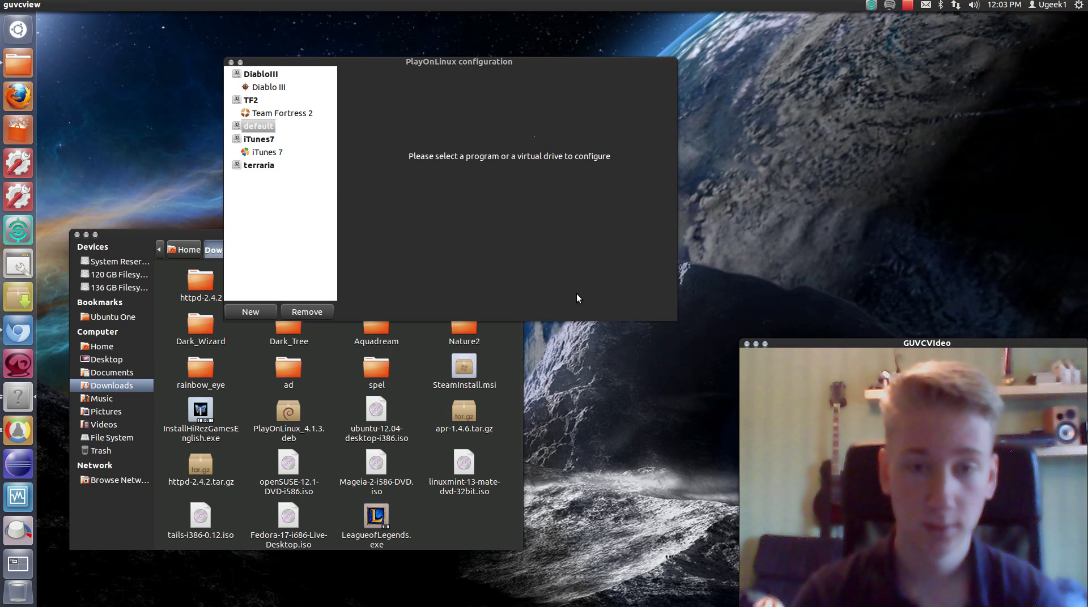
# Step: In the terraria drive's Wine configuration, emulate a 1680×1050 virtual desktop on the Graphics tab
pyautogui.click(267, 165)
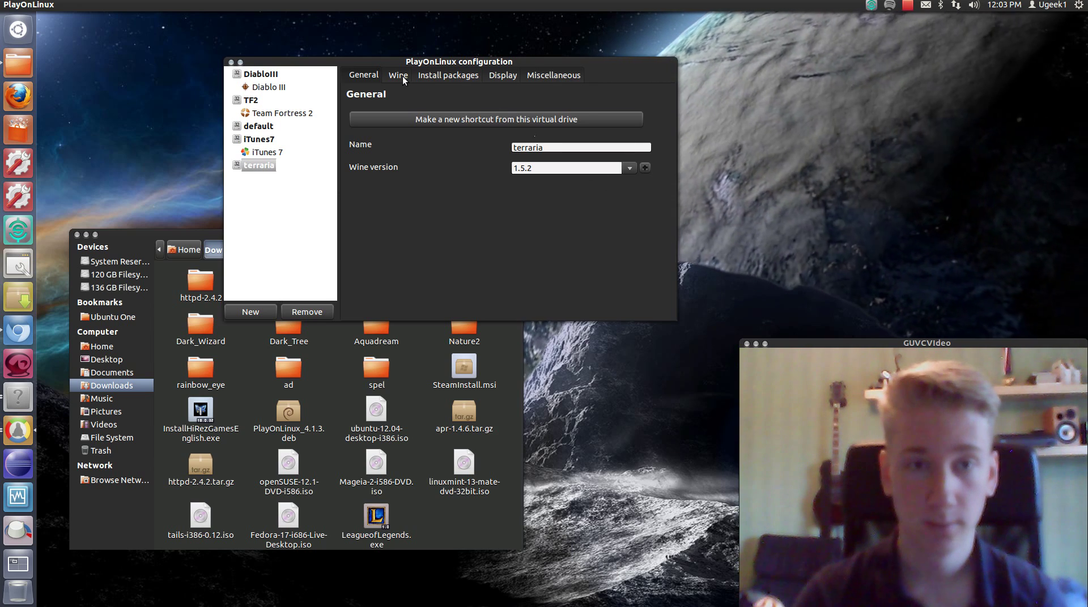
pyautogui.click(400, 75)
pyautogui.click(448, 75)
pyautogui.click(403, 76)
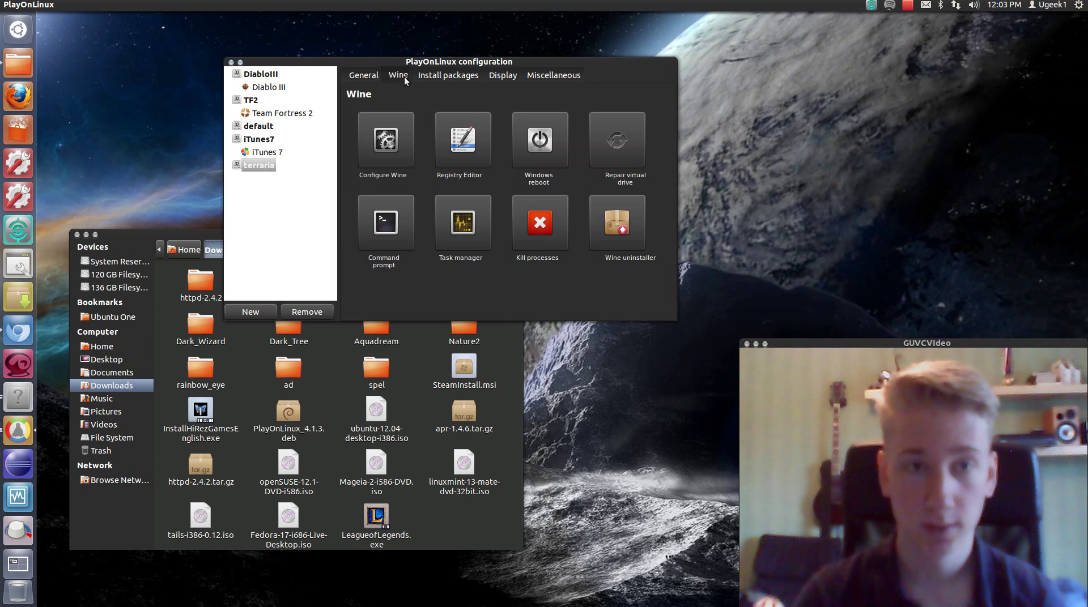
pyautogui.click(371, 147)
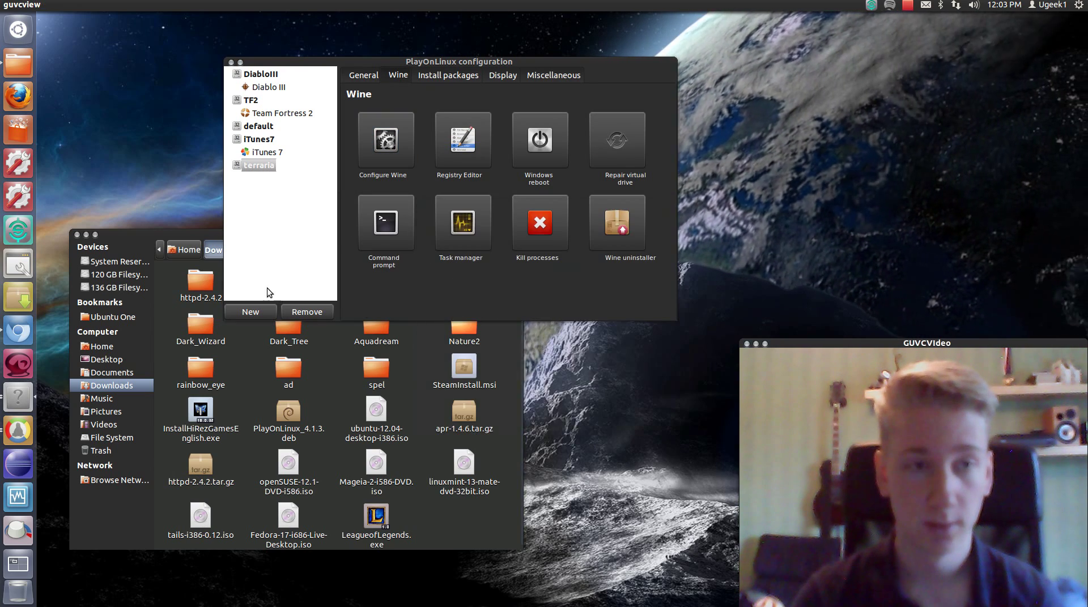
pyautogui.click(165, 44)
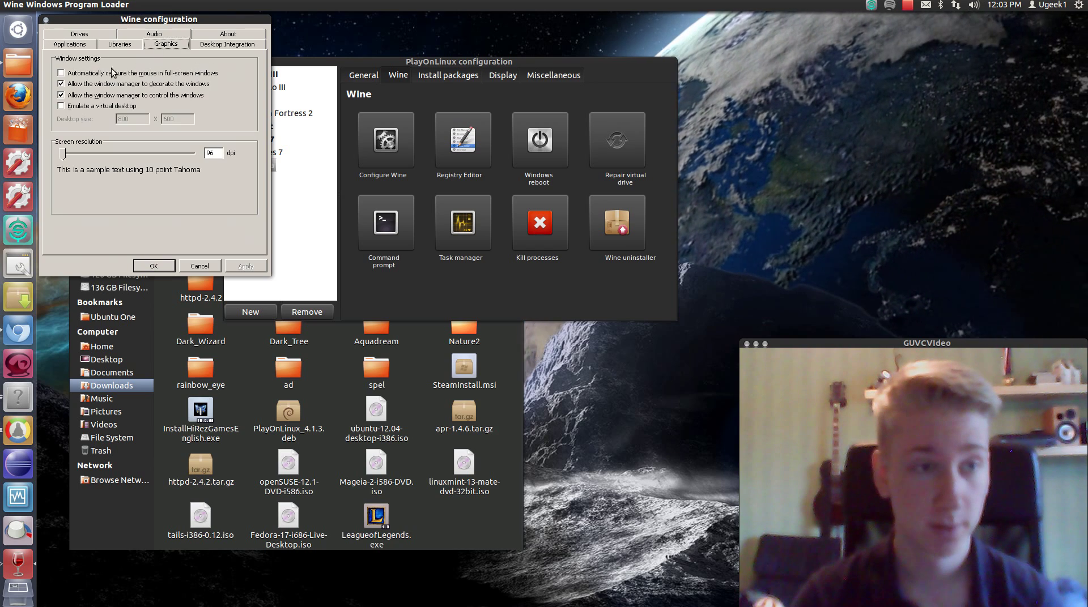
pyautogui.doubleClick(146, 122)
pyautogui.write('168')
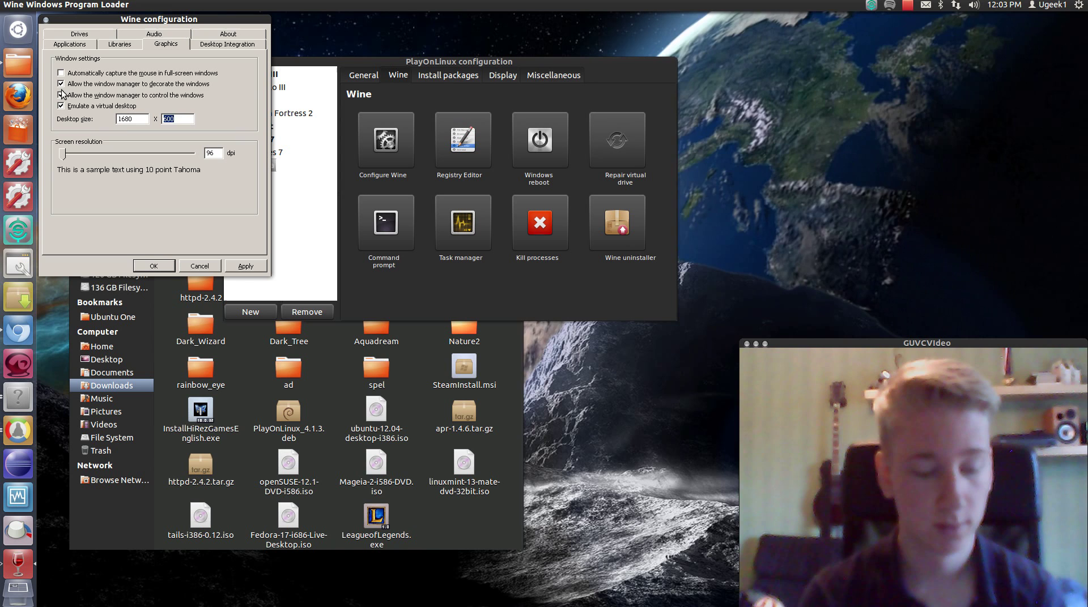
pyautogui.write('0')
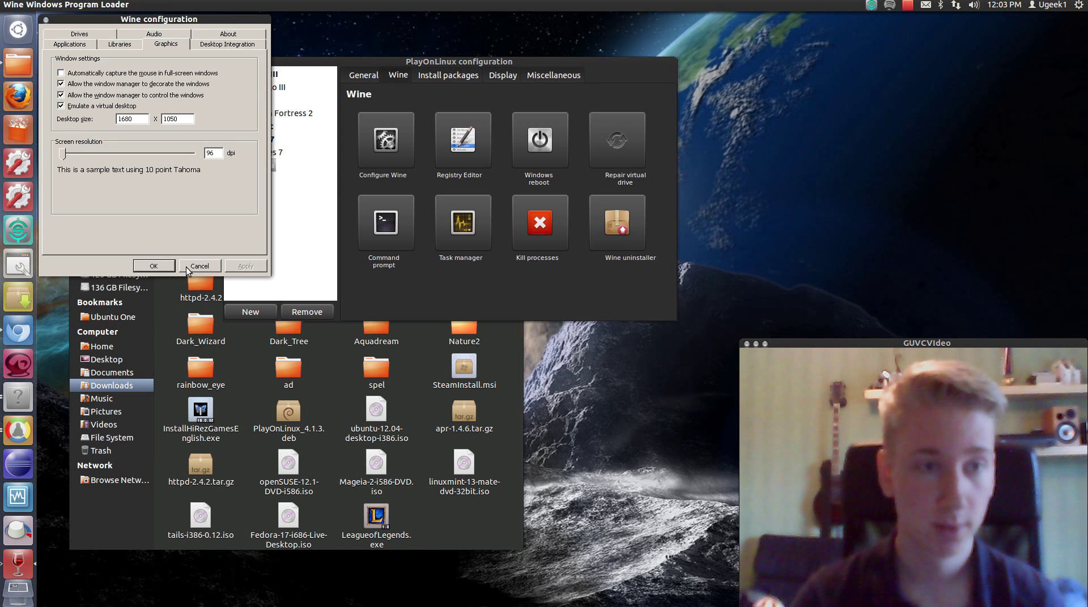
pyautogui.click(154, 267)
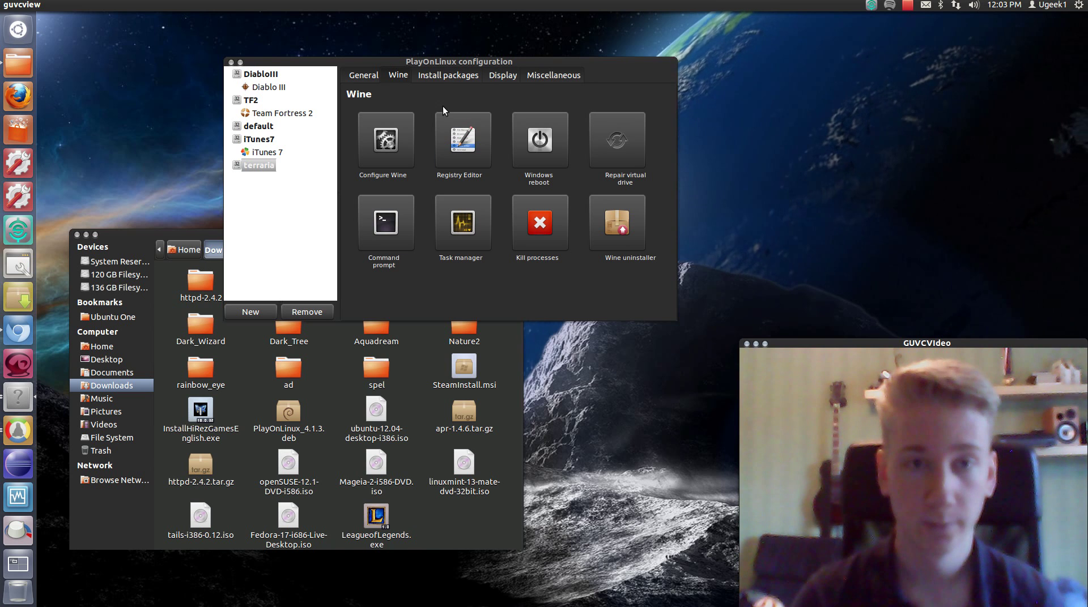
# Step: Choose 2048 for Video memory size on the terraria drive's Display tab
pyautogui.click(462, 76)
pyautogui.click(499, 77)
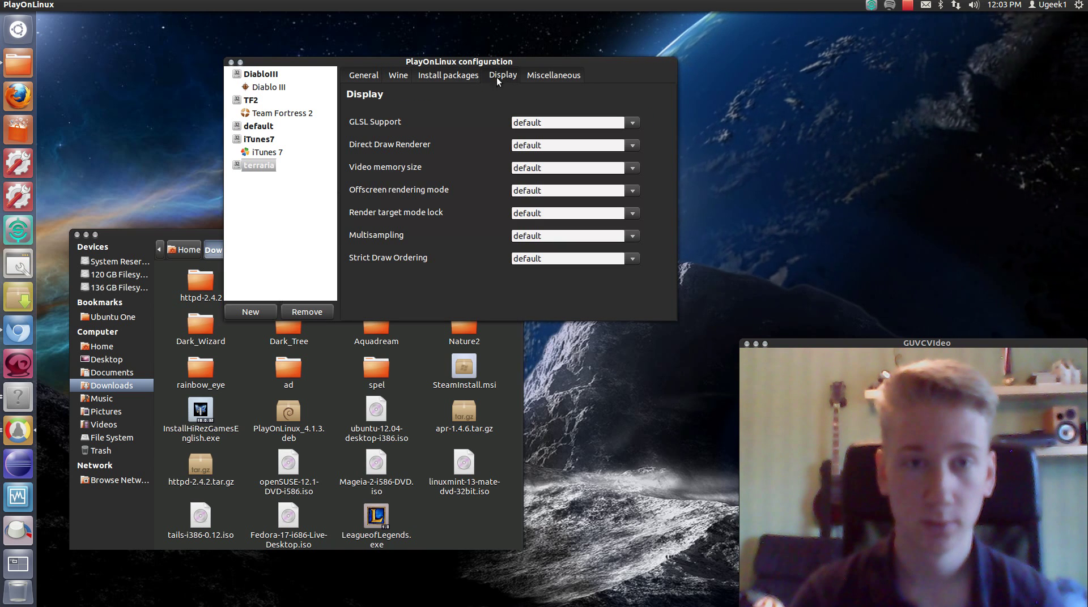
pyautogui.click(527, 75)
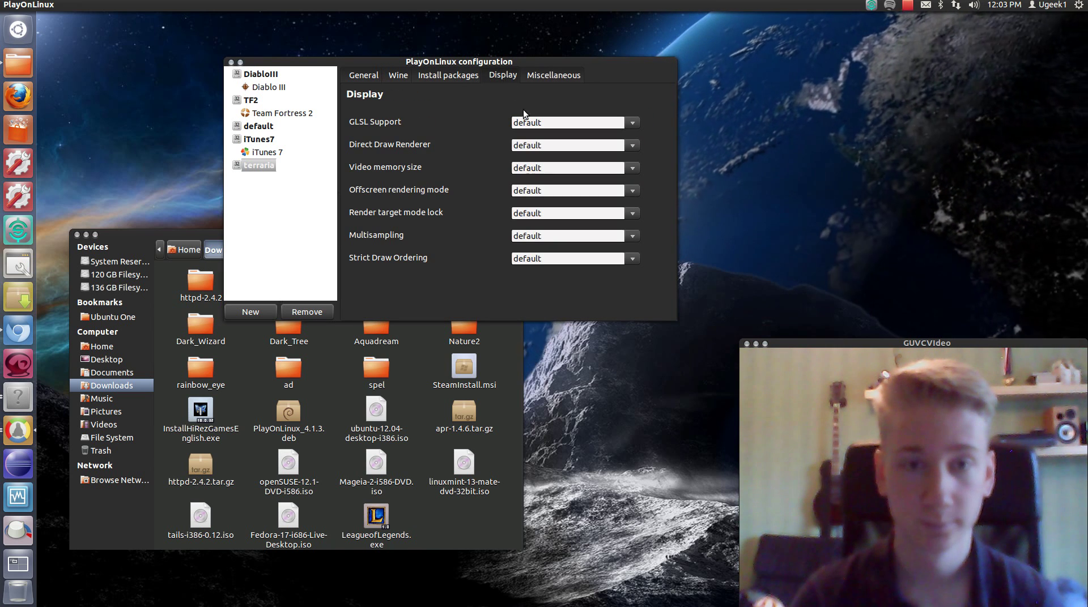
pyautogui.click(632, 168)
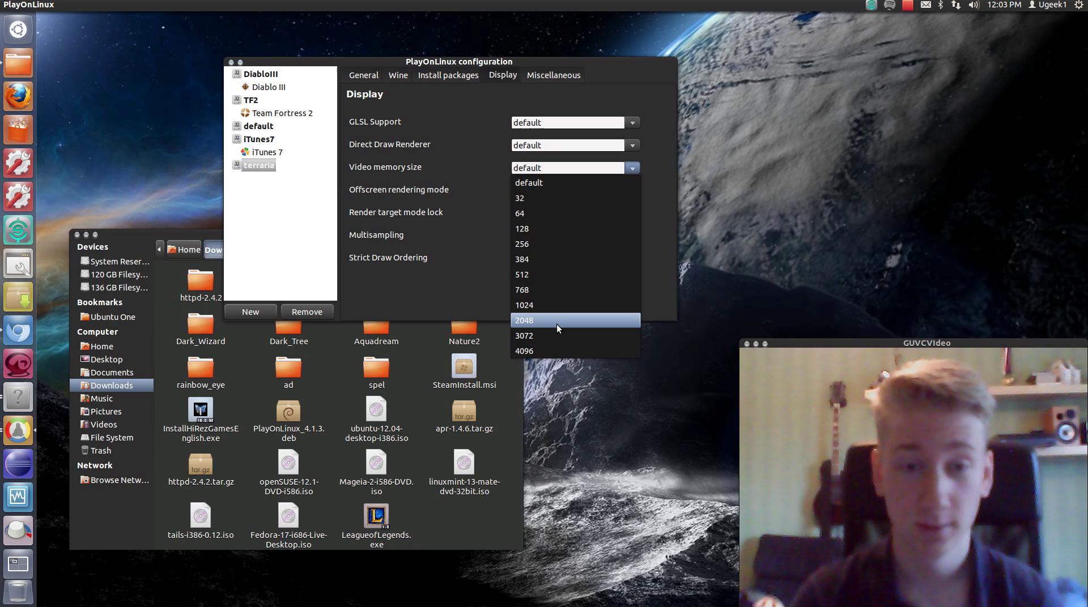
pyautogui.click(556, 322)
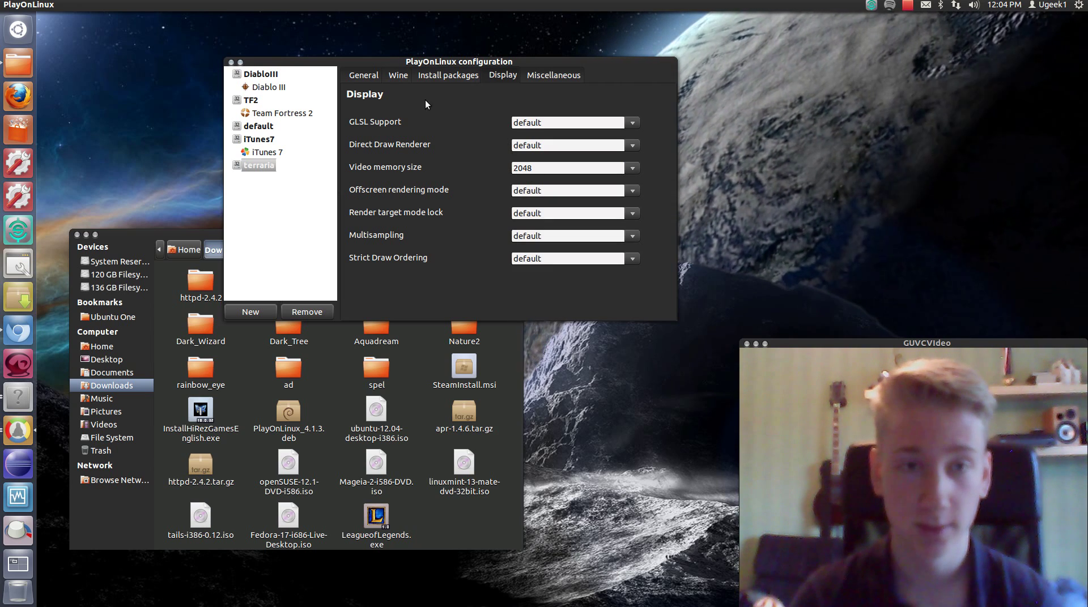
pyautogui.click(478, 79)
pyautogui.click(399, 74)
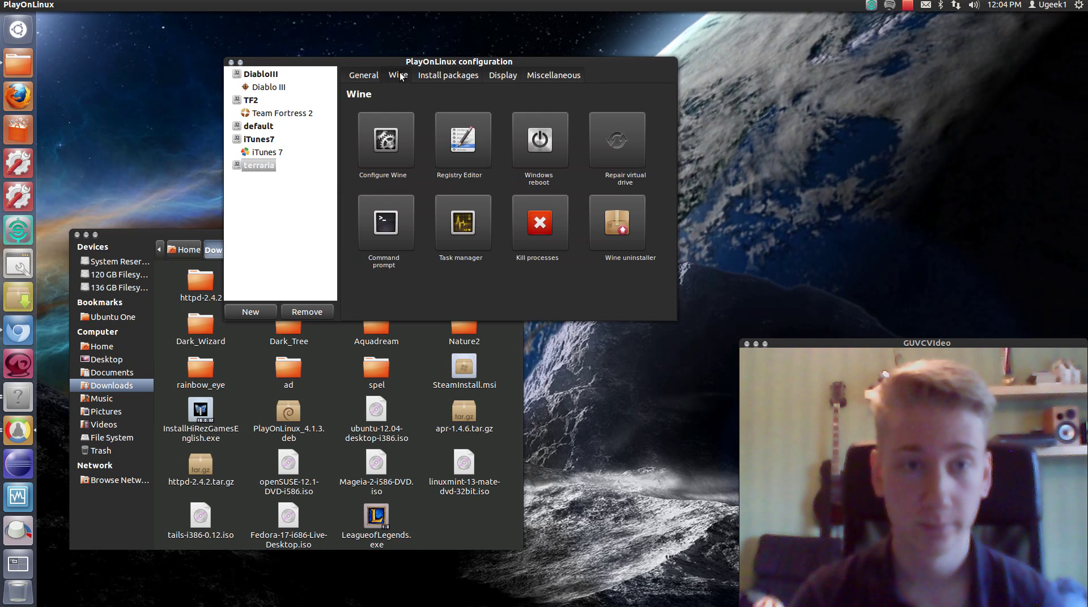
# Step: Select steam in the Install packages list and install it into the terraria drive
pyautogui.click(423, 73)
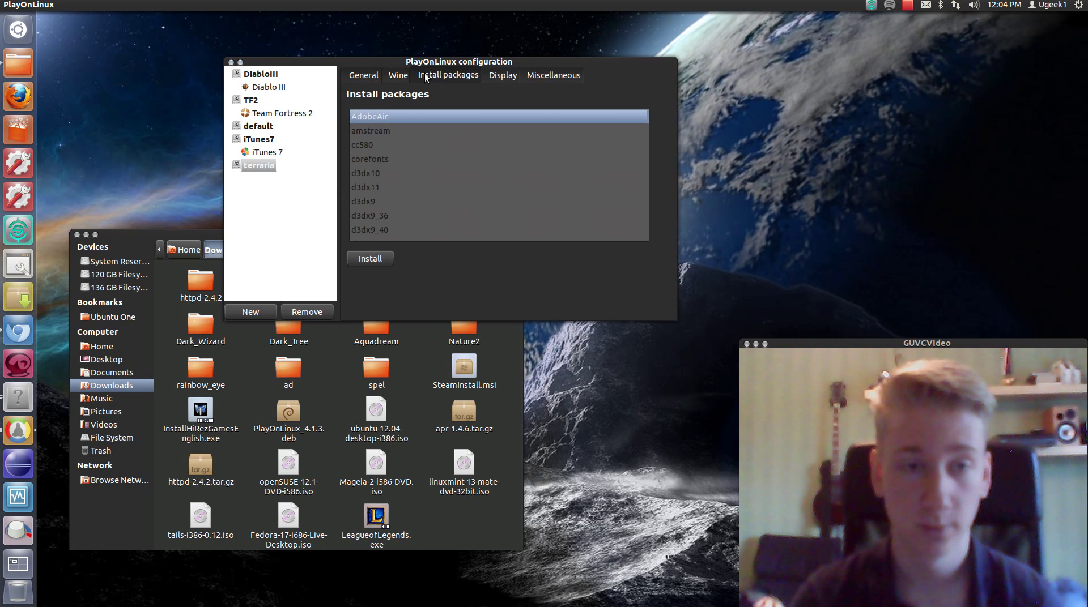
pyautogui.click(409, 74)
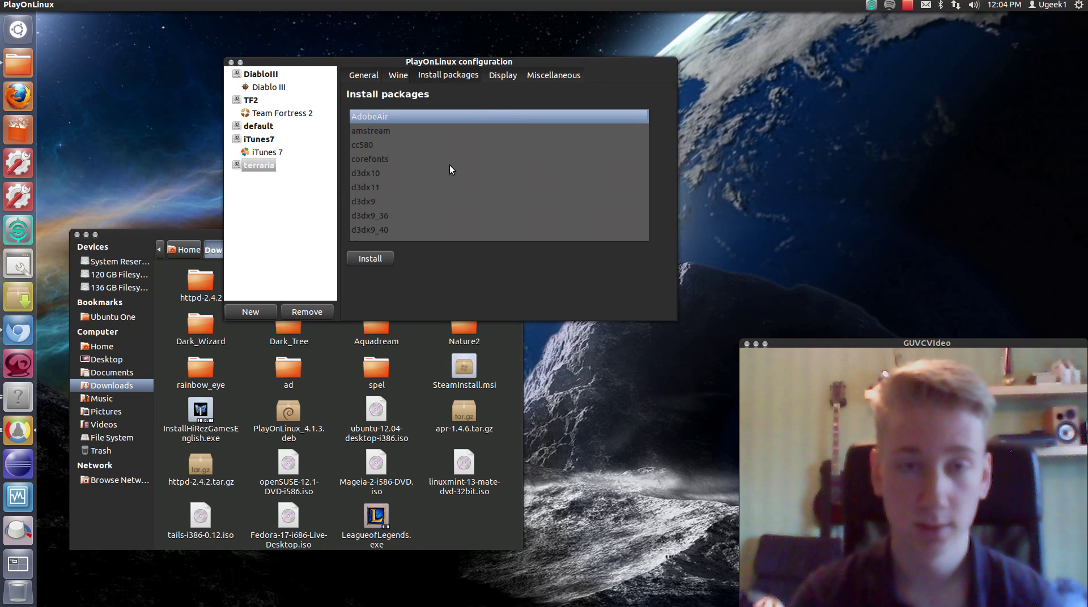
pyautogui.click(549, 76)
pyautogui.click(434, 74)
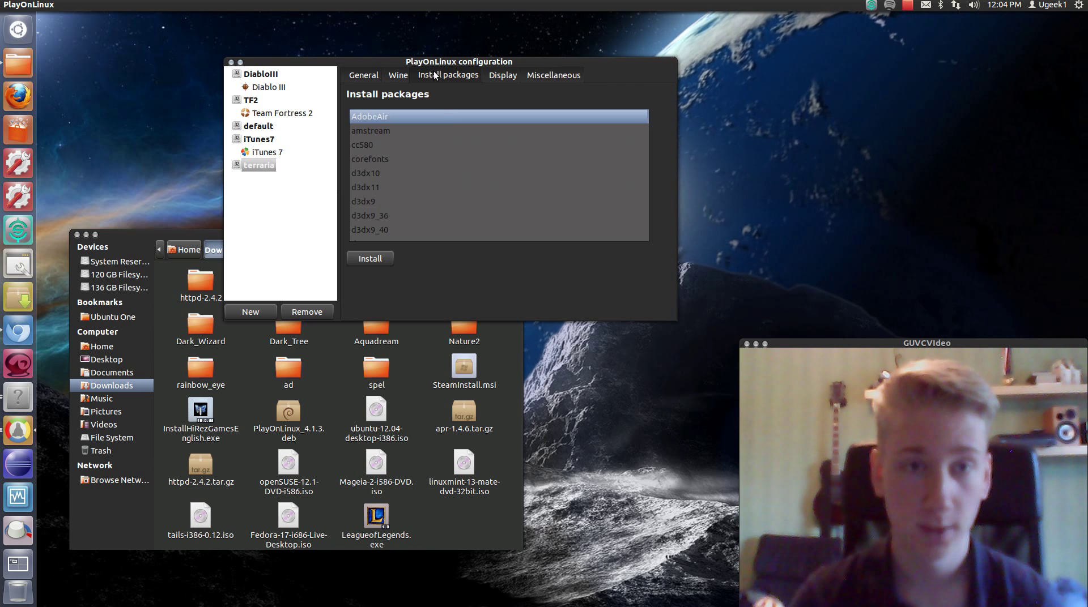
pyautogui.scroll(-10, 491, 192)
pyautogui.scroll(-5, 491, 193)
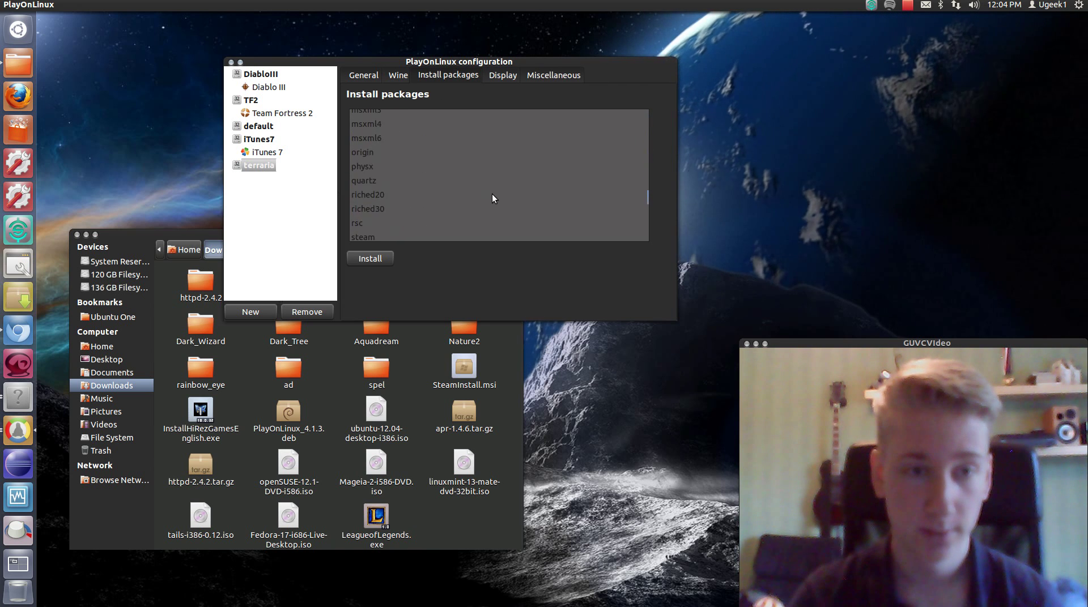
pyautogui.scroll(-3, 492, 199)
pyautogui.scroll(-3, 436, 199)
pyautogui.scroll(-3, 422, 202)
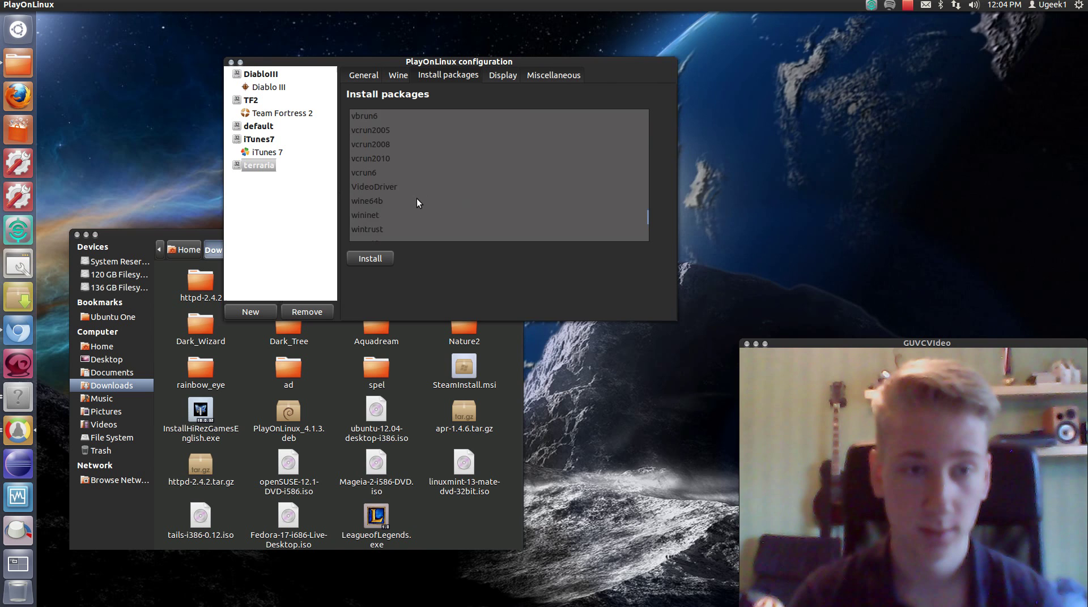
pyautogui.scroll(3, 417, 201)
pyautogui.scroll(3, 411, 199)
pyautogui.click(363, 188)
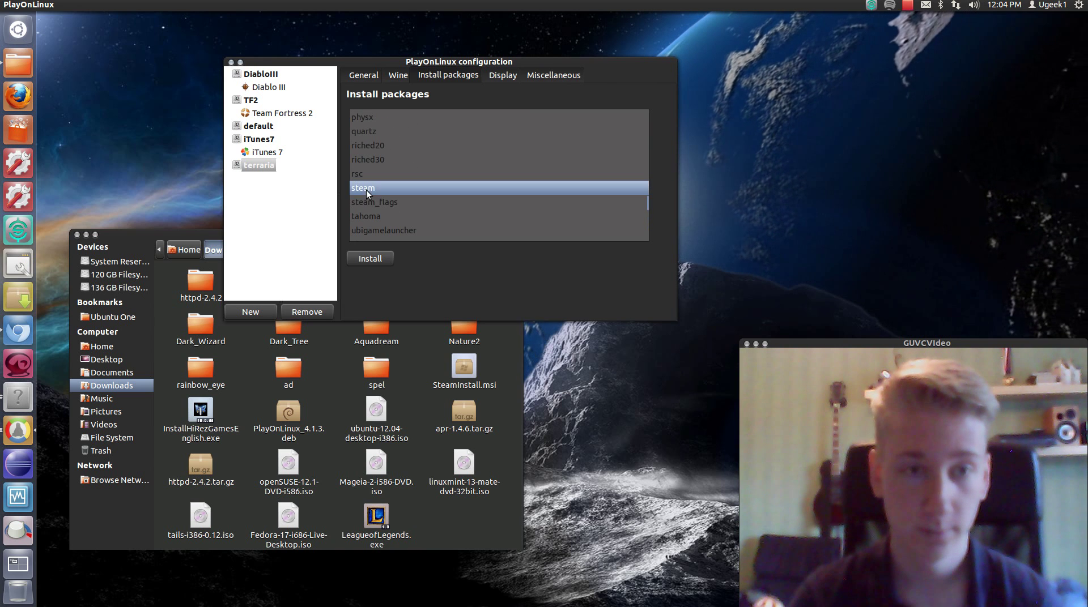
pyautogui.click(388, 259)
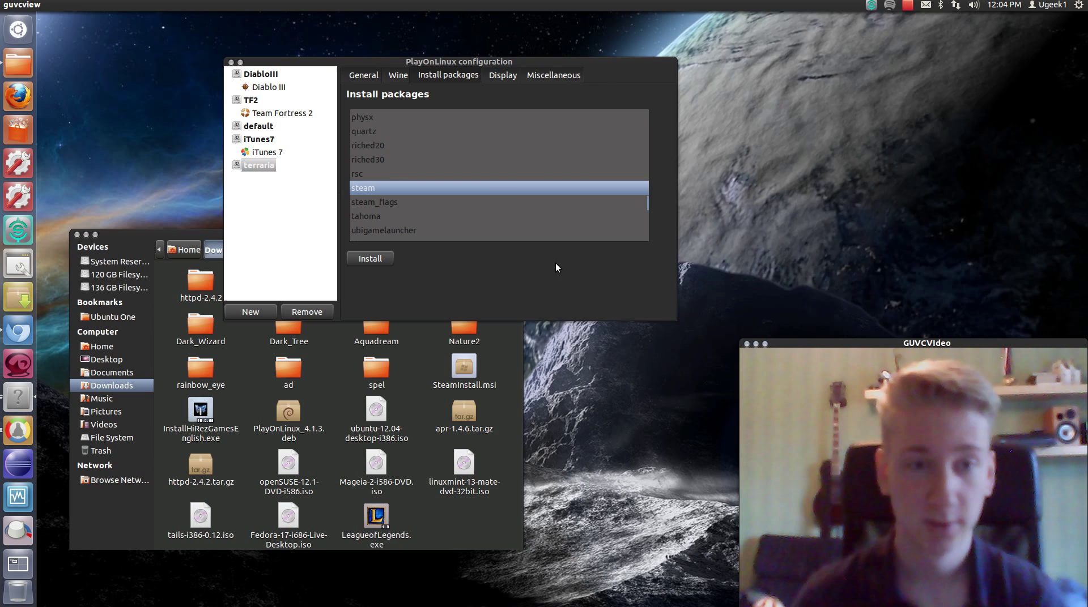
pyautogui.click(404, 202)
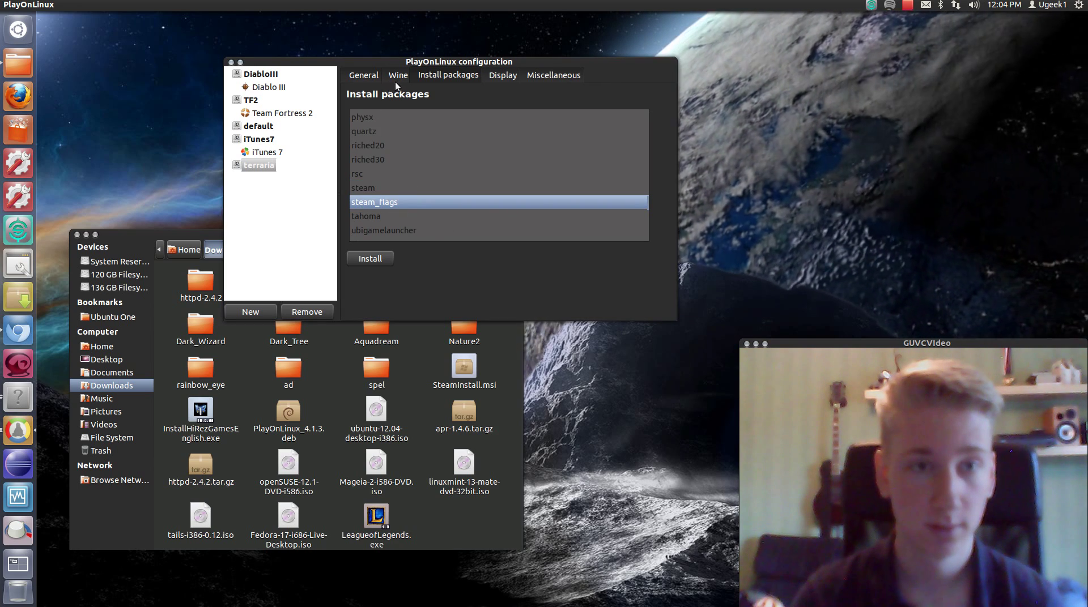
# Step: Browse the terraria drive's drive_c Program Files to confirm the Steam folder, then close the window
pyautogui.click(561, 75)
pyautogui.click(488, 148)
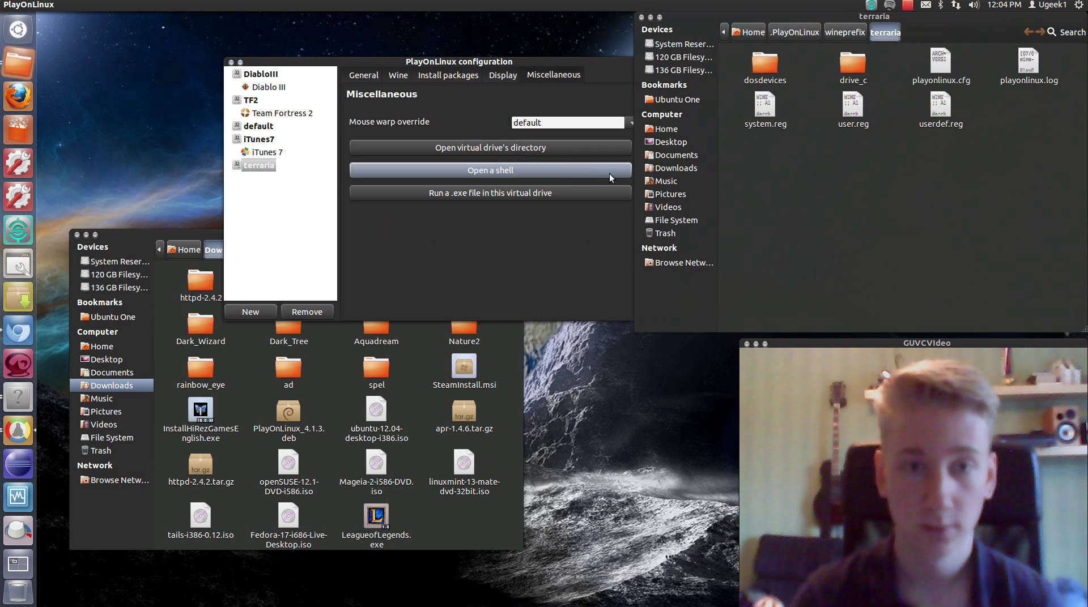
pyautogui.doubleClick(846, 76)
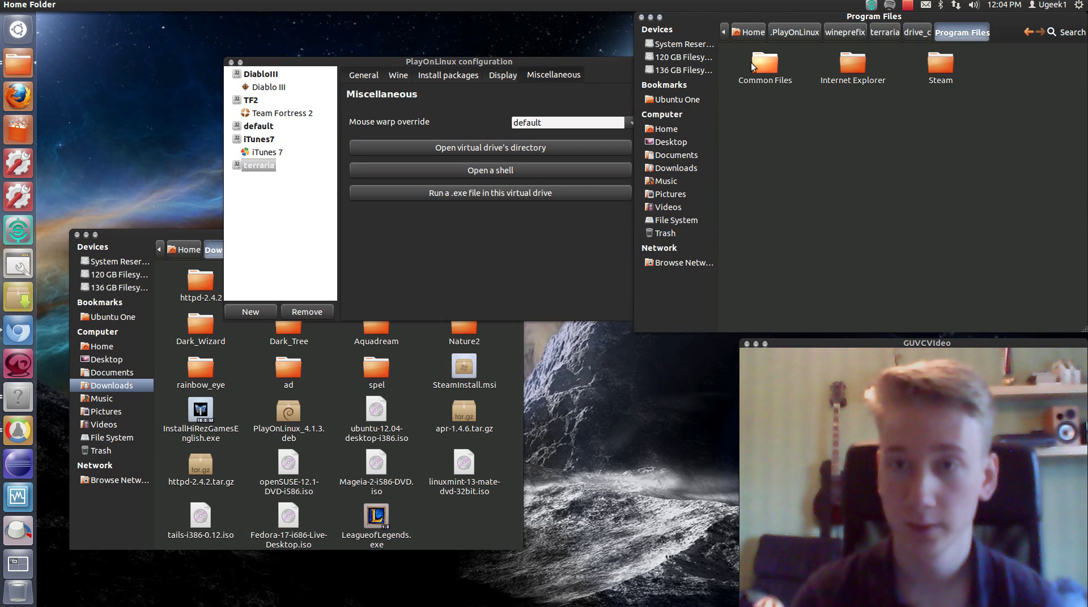
pyautogui.doubleClick(931, 71)
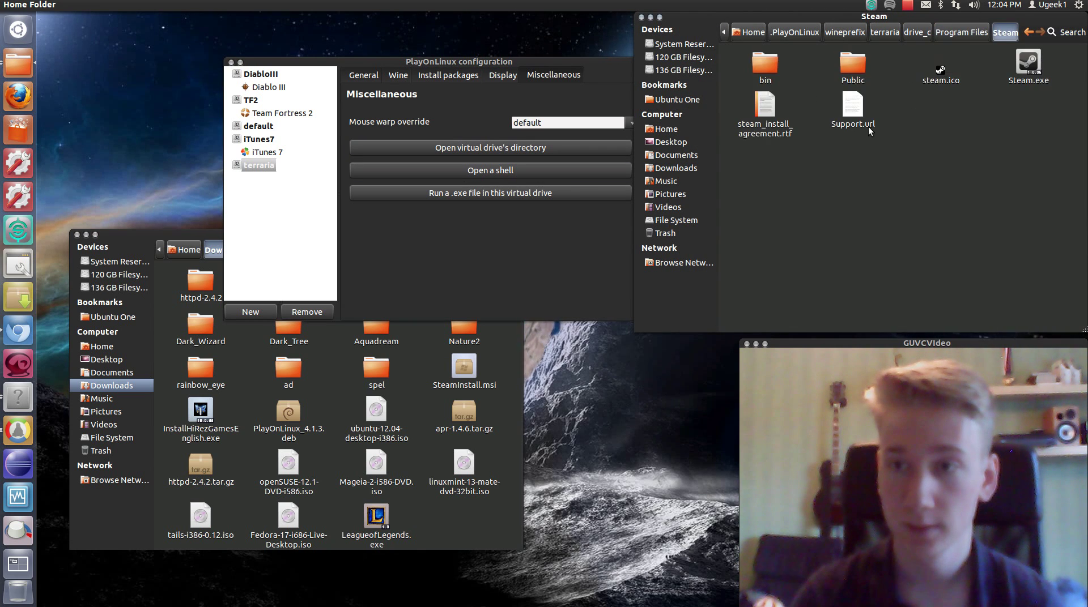
pyautogui.press('BackSpace')
pyautogui.doubleClick(762, 80)
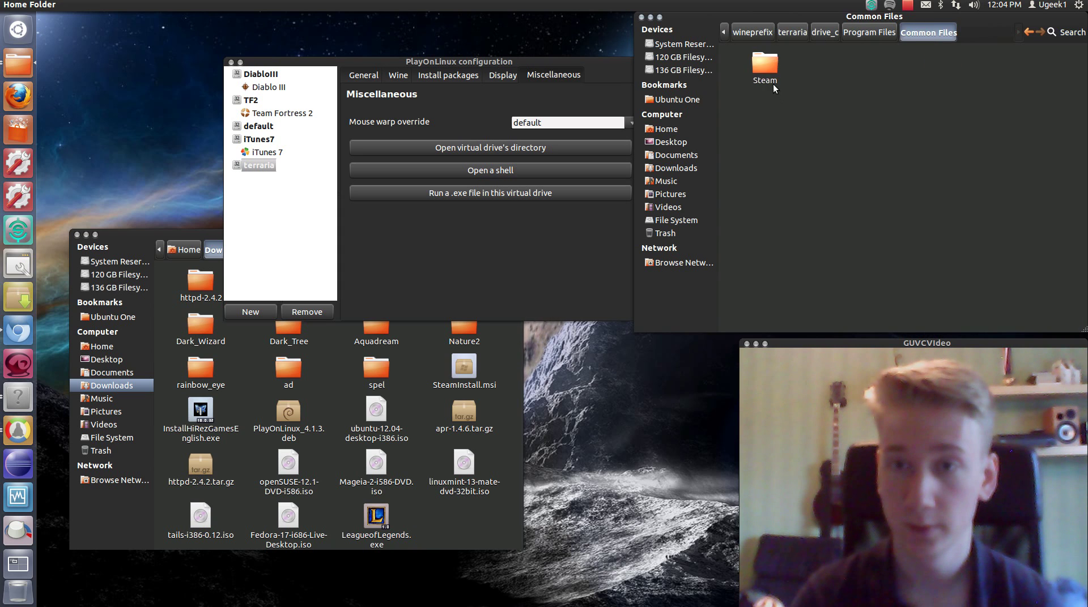
pyautogui.click(641, 17)
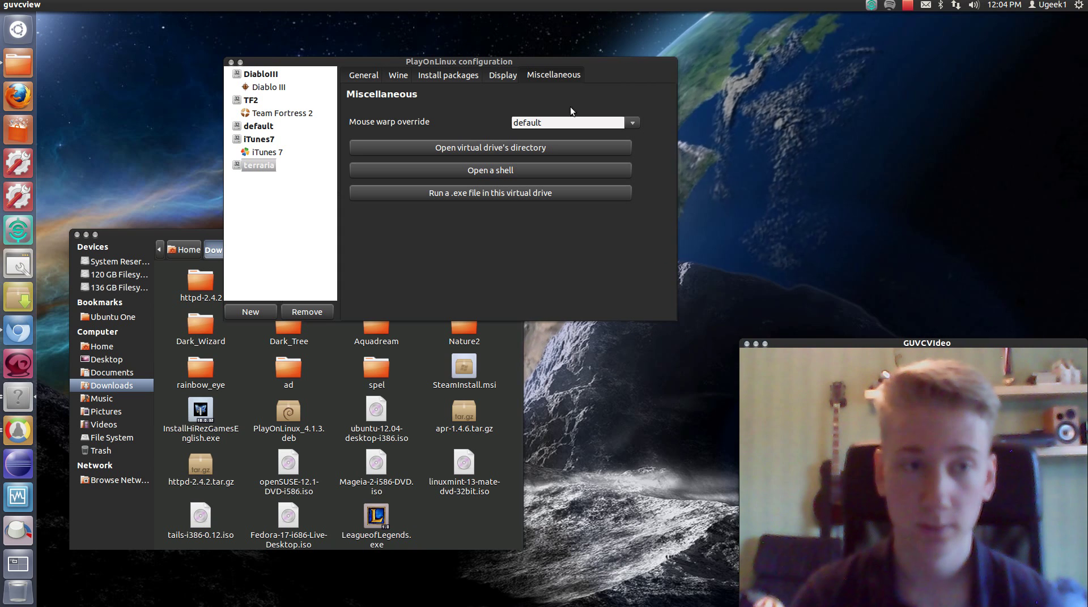
pyautogui.click(460, 83)
pyautogui.click(399, 75)
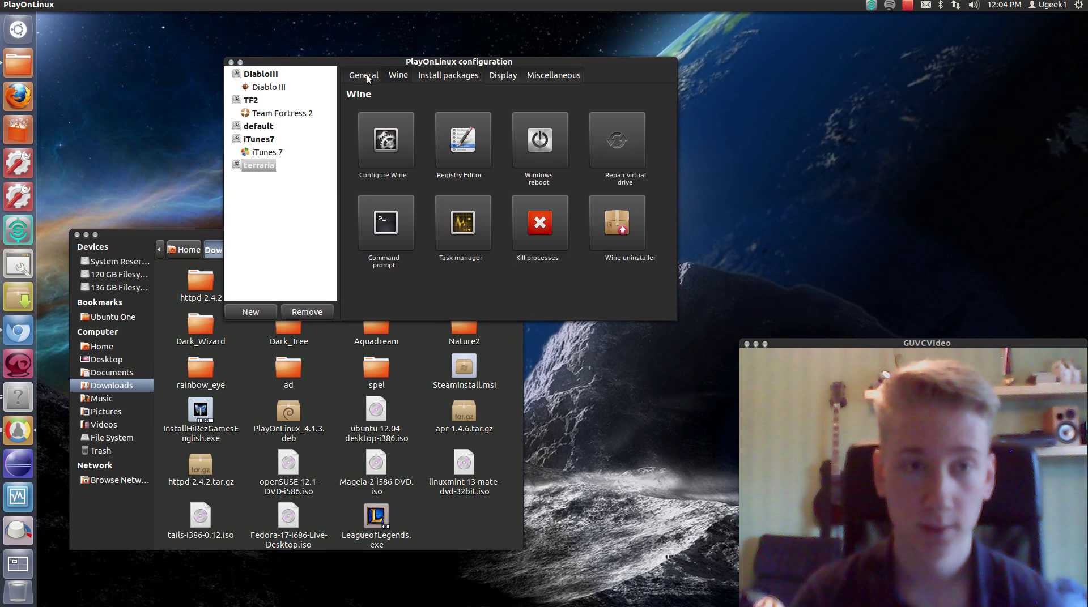
pyautogui.click(366, 74)
# Step: From the General tab, create a shortcut to Steam.exe named steam and finish the wizard
pyautogui.click(549, 80)
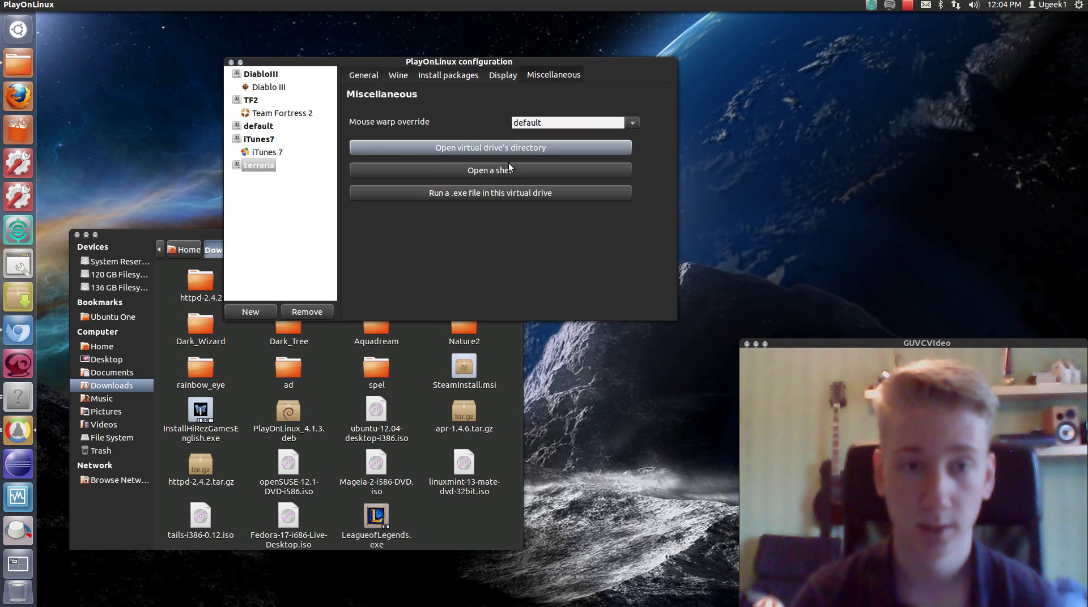
pyautogui.click(367, 75)
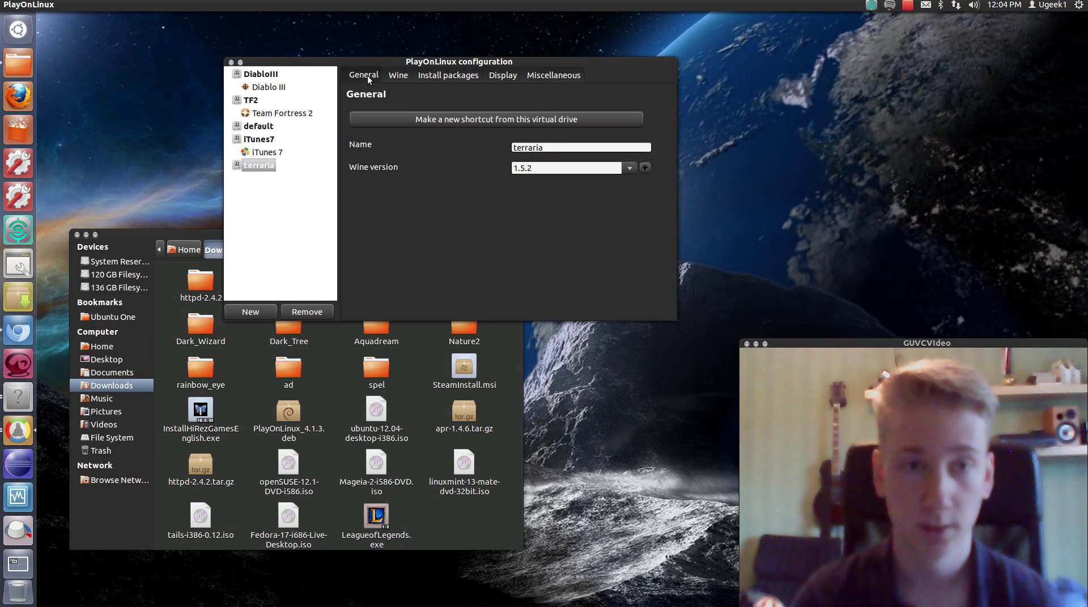
pyautogui.click(491, 121)
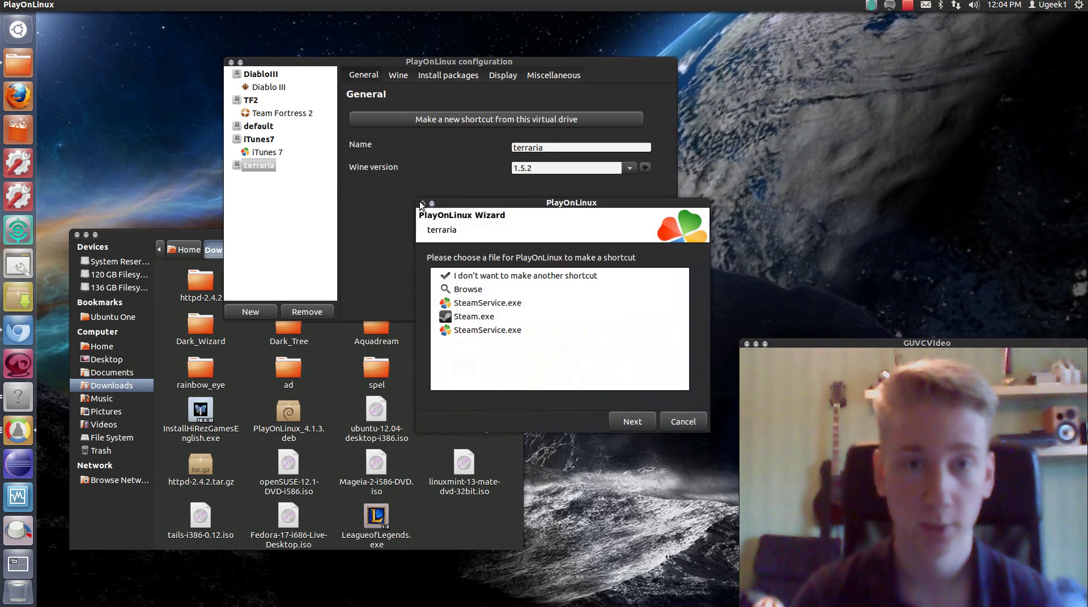
pyautogui.click(477, 316)
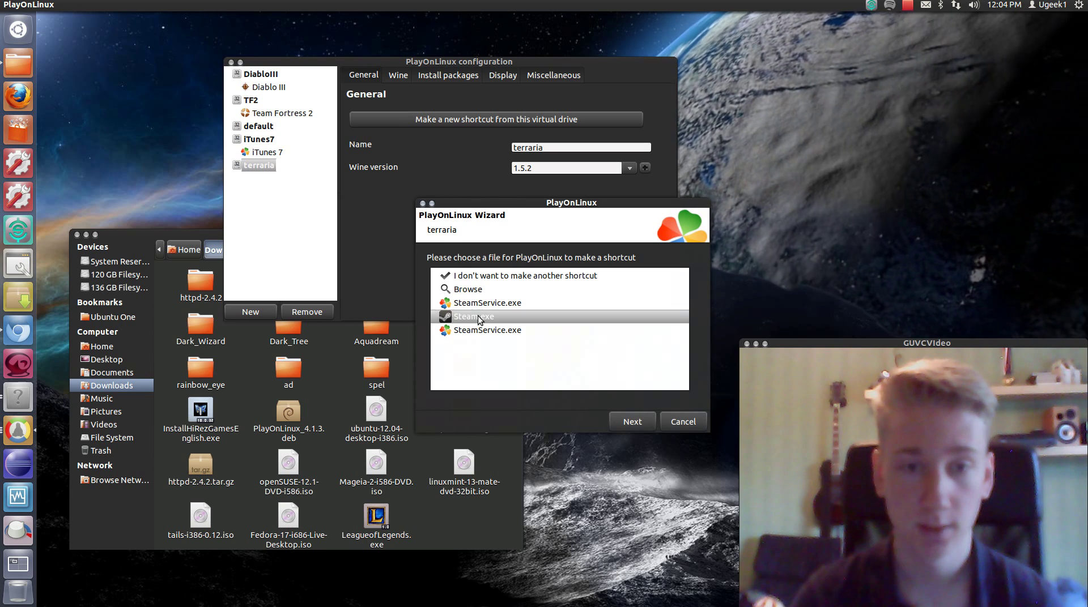
pyautogui.click(628, 422)
pyautogui.click(513, 272)
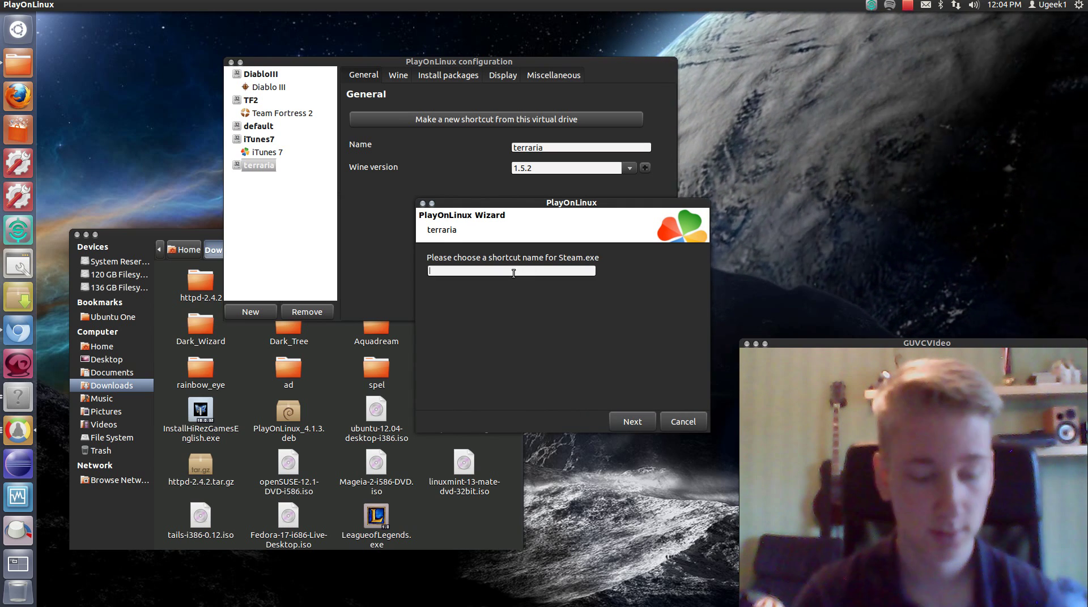
pyautogui.write('steam')
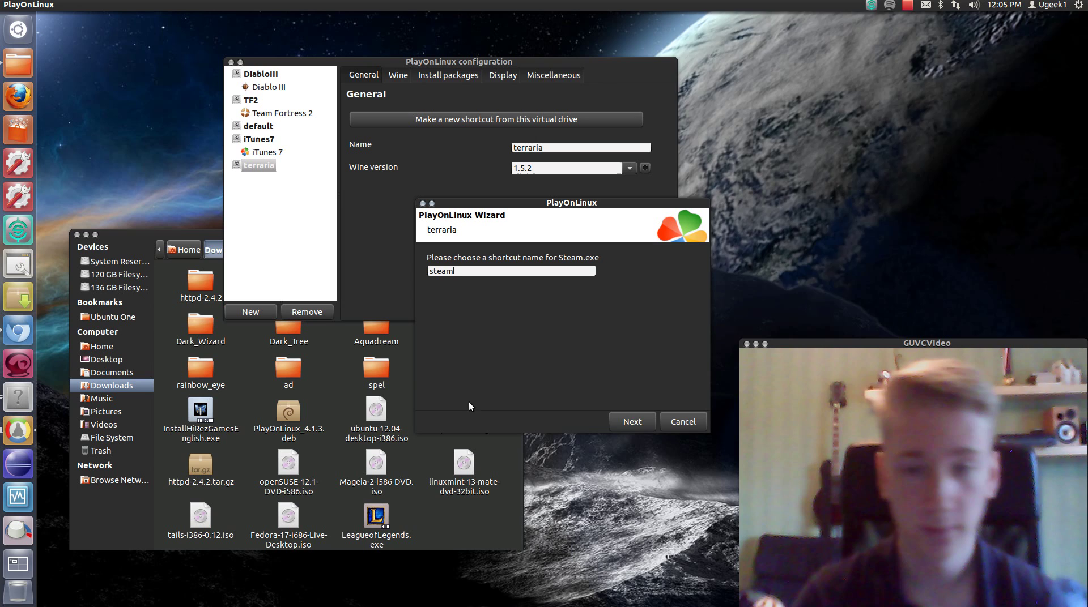
pyautogui.click(630, 423)
pyautogui.click(630, 423)
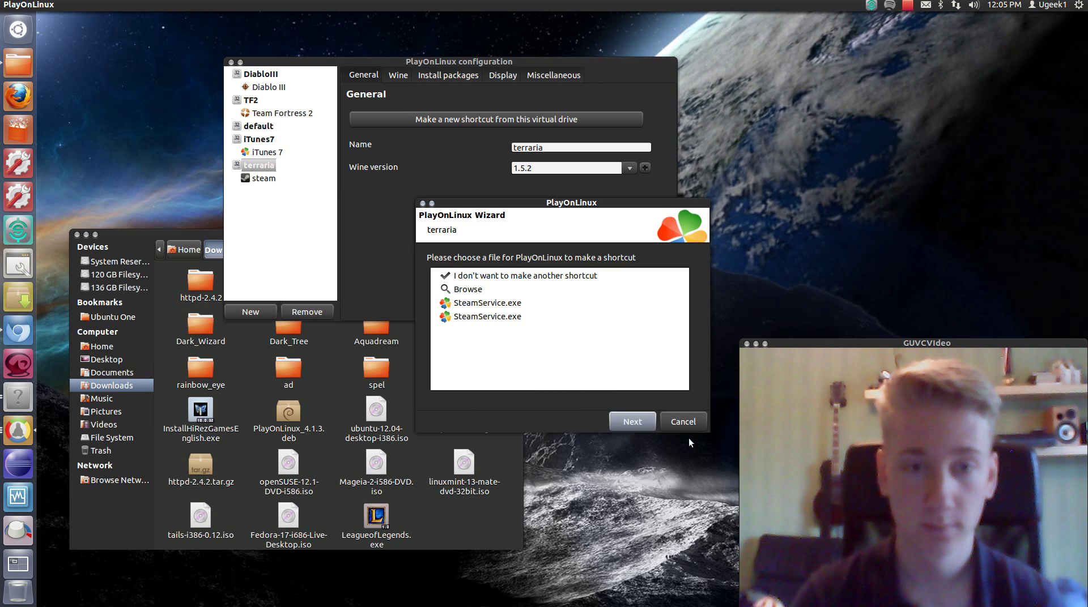
pyautogui.click(262, 180)
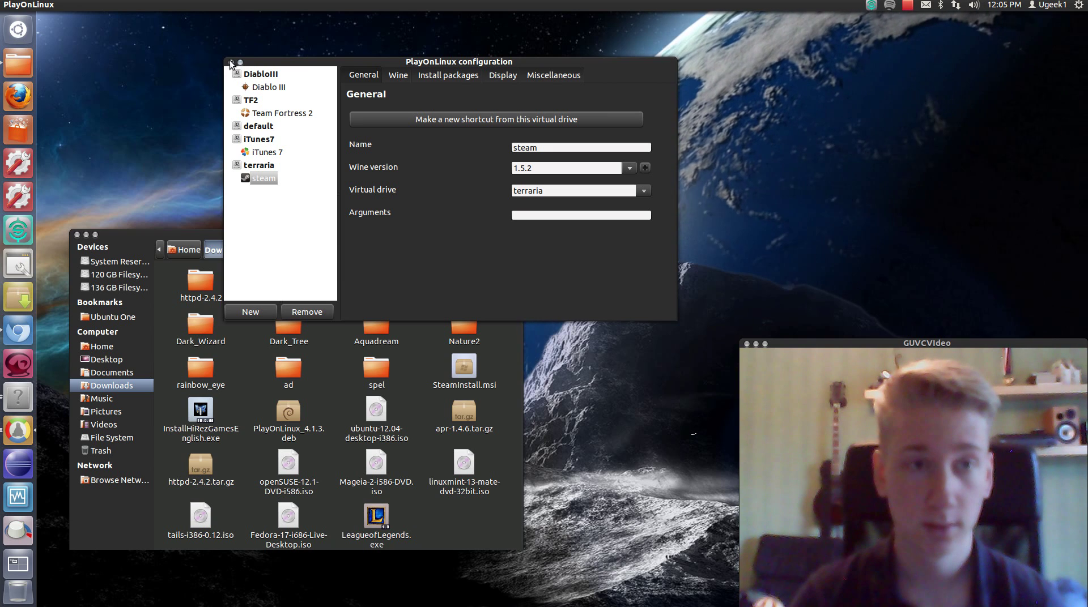
# Step: Launch the new steam shortcut from PlayOnLinux's program list so Steam starts updating
pyautogui.moveTo(351, 68); pyautogui.dragTo(306, 144)
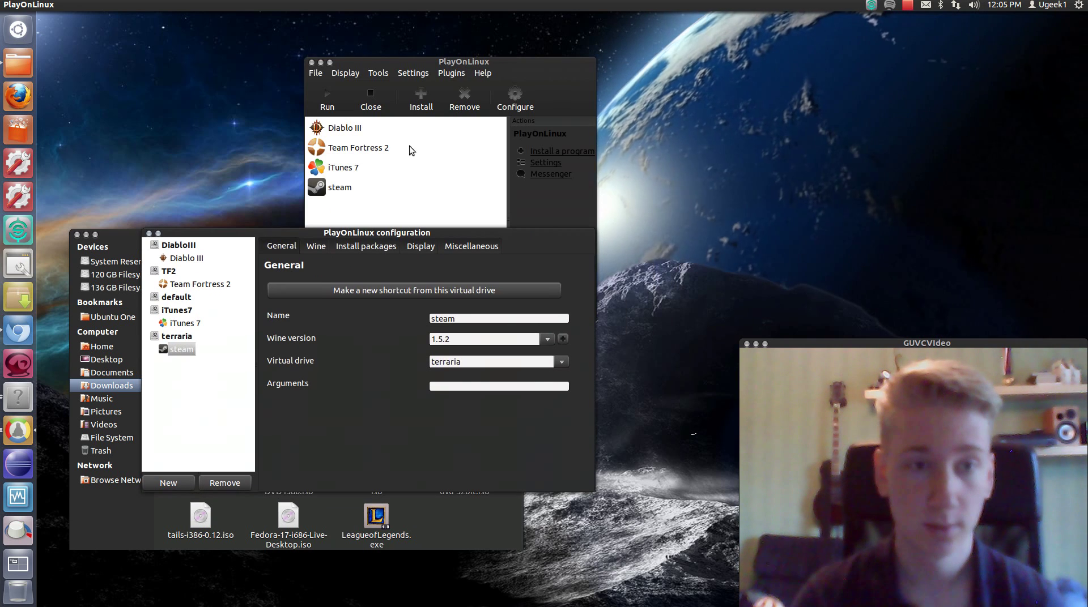
pyautogui.click(353, 175)
pyautogui.click(352, 185)
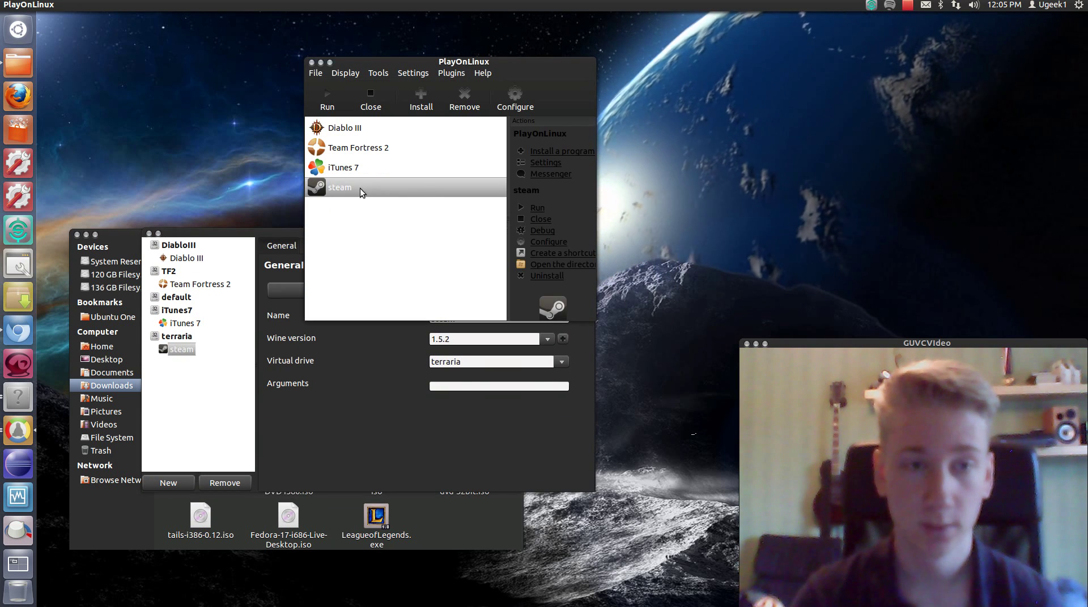
pyautogui.click(327, 99)
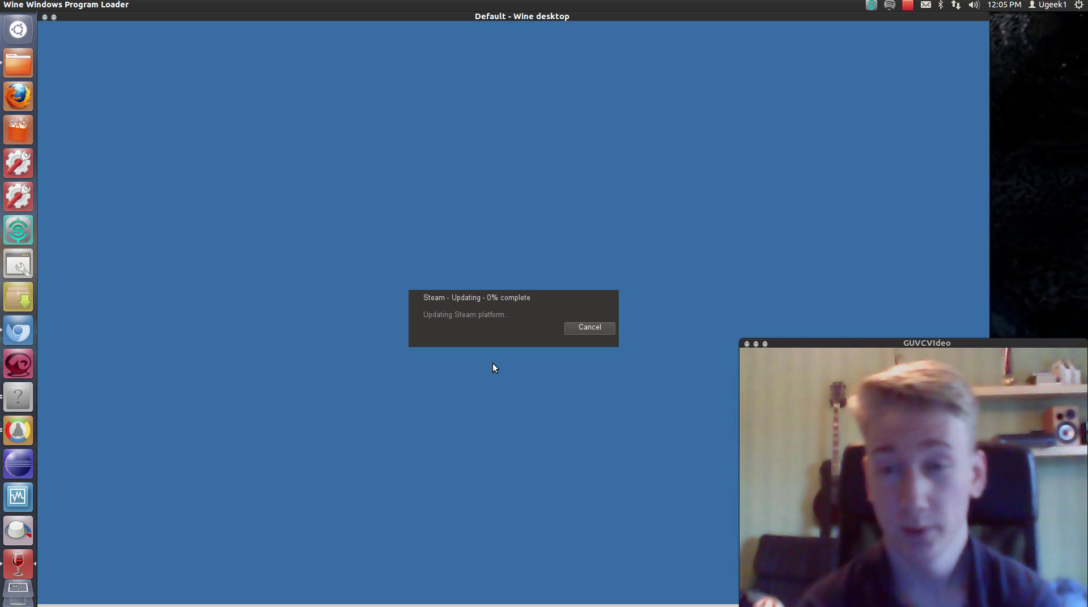
# Step: Move the Nautilus Downloads window to the top-left and minimize it
pyautogui.click(908, 5)
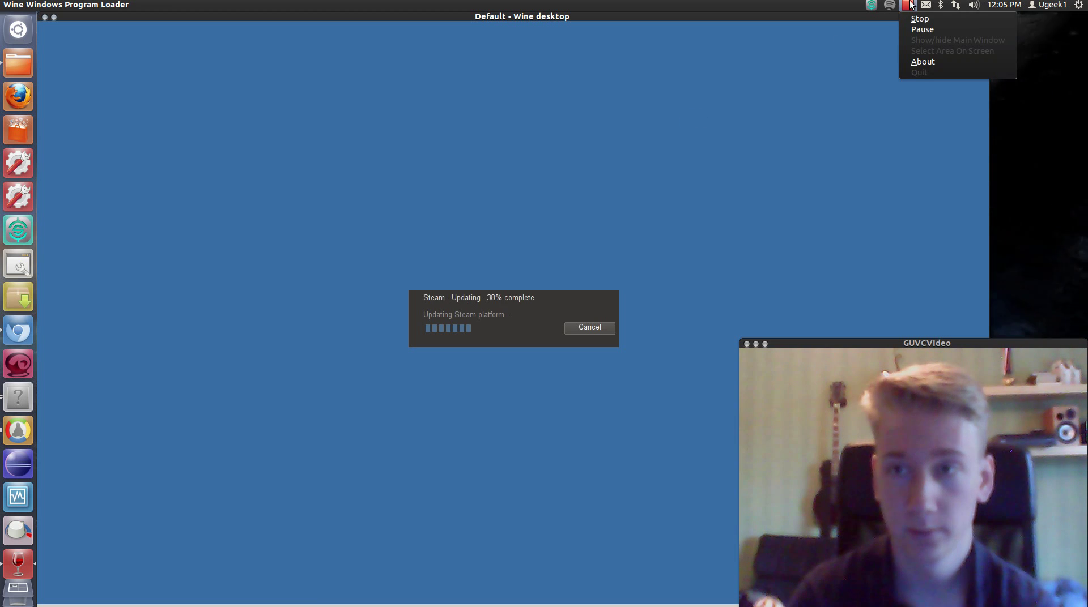
pyautogui.click(933, 31)
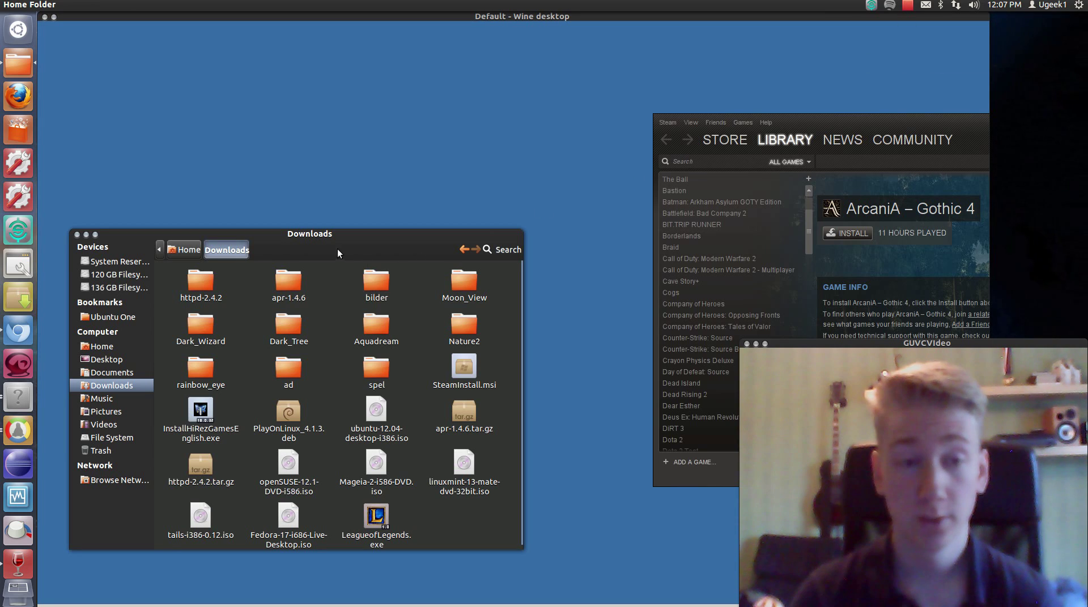
pyautogui.moveTo(339, 254); pyautogui.dragTo(170, 36)
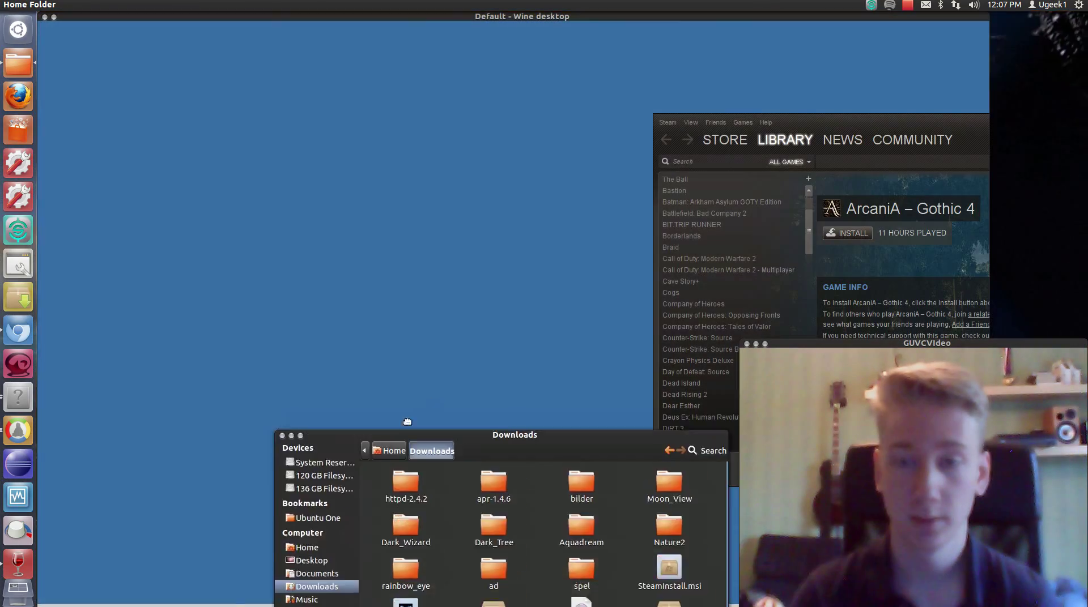
pyautogui.moveTo(170, 17)
pyautogui.mouseDown()
pyautogui.moveTo(787, 520)
pyautogui.moveTo(275, 22)
pyautogui.mouseUp()
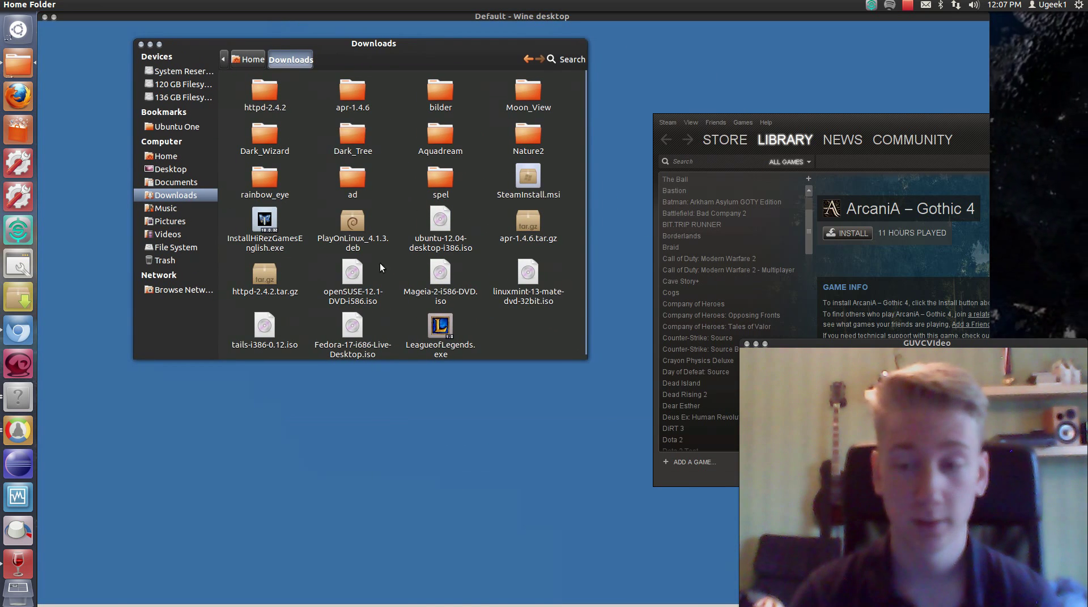
pyautogui.click(150, 45)
# Step: Scroll the Steam Library game list and open Terraria's page
pyautogui.click(712, 214)
pyautogui.scroll(-3, 736, 234)
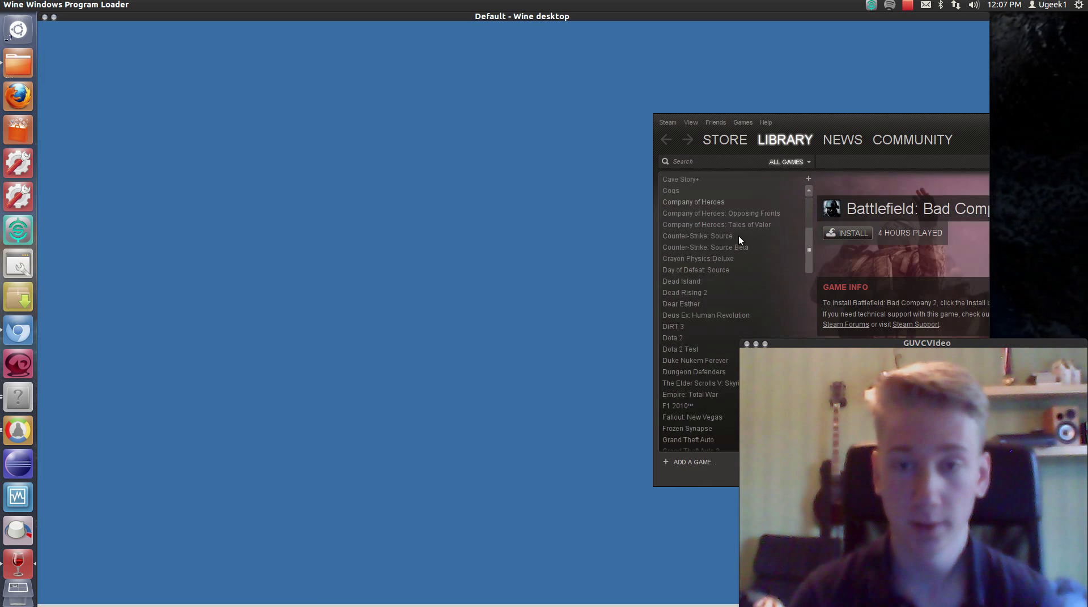
pyautogui.scroll(-6, 736, 236)
pyautogui.click(713, 274)
pyautogui.scroll(-2, 706, 273)
pyautogui.scroll(-3, 702, 278)
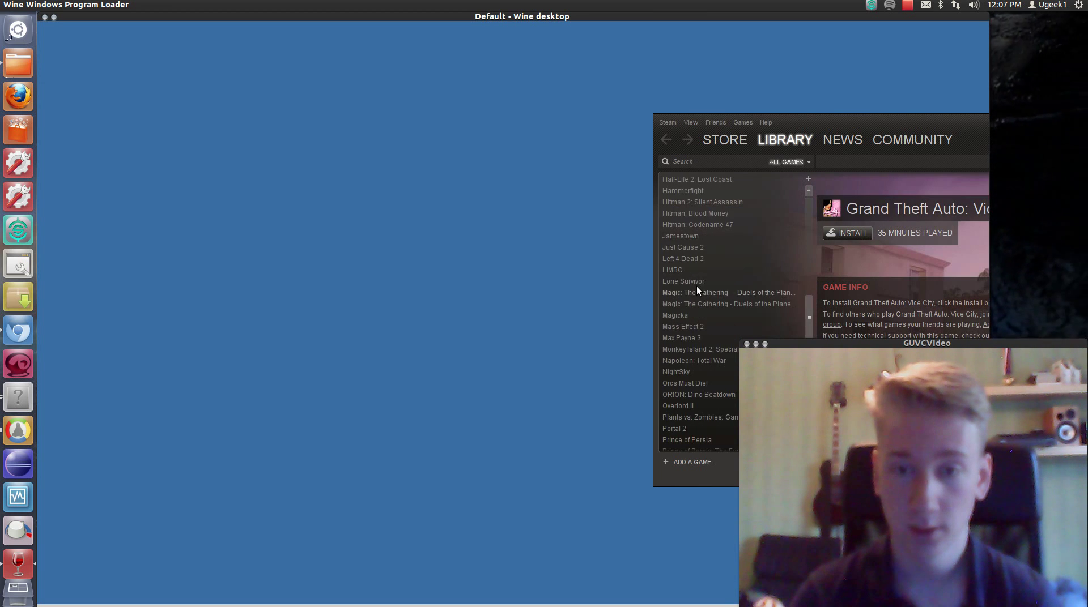
pyautogui.scroll(-2, 695, 290)
pyautogui.click(696, 297)
pyautogui.scroll(-6, 696, 297)
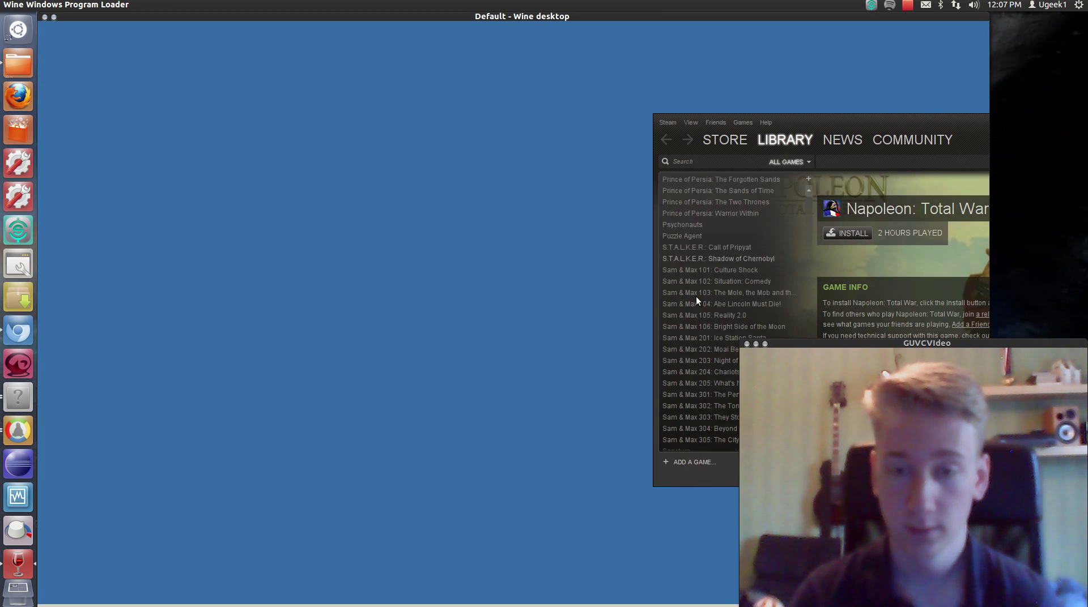
pyautogui.scroll(-2, 683, 301)
pyautogui.scroll(-6, 684, 317)
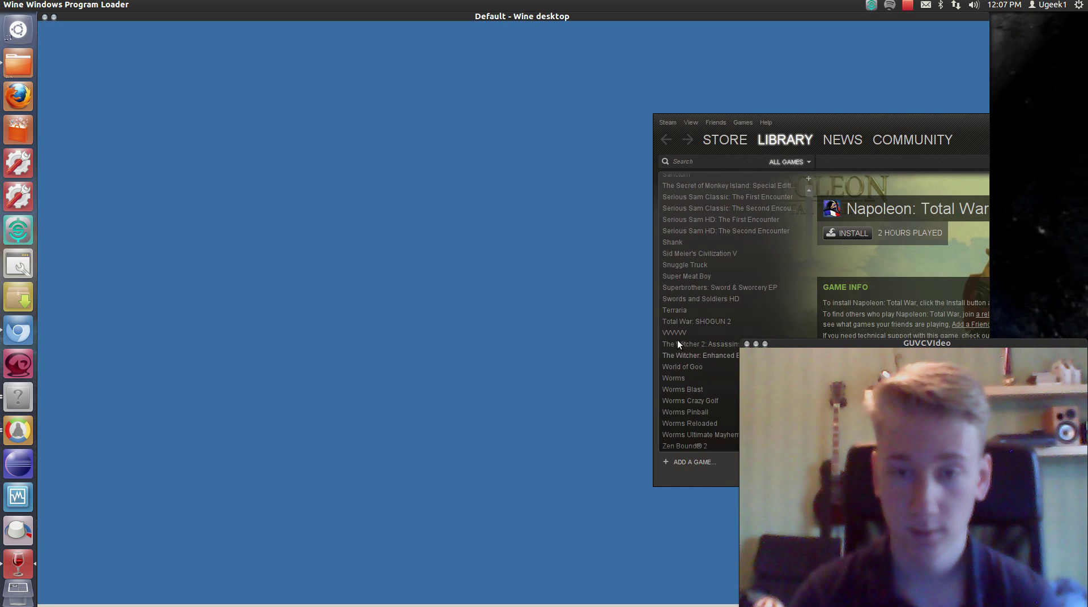
pyautogui.click(683, 321)
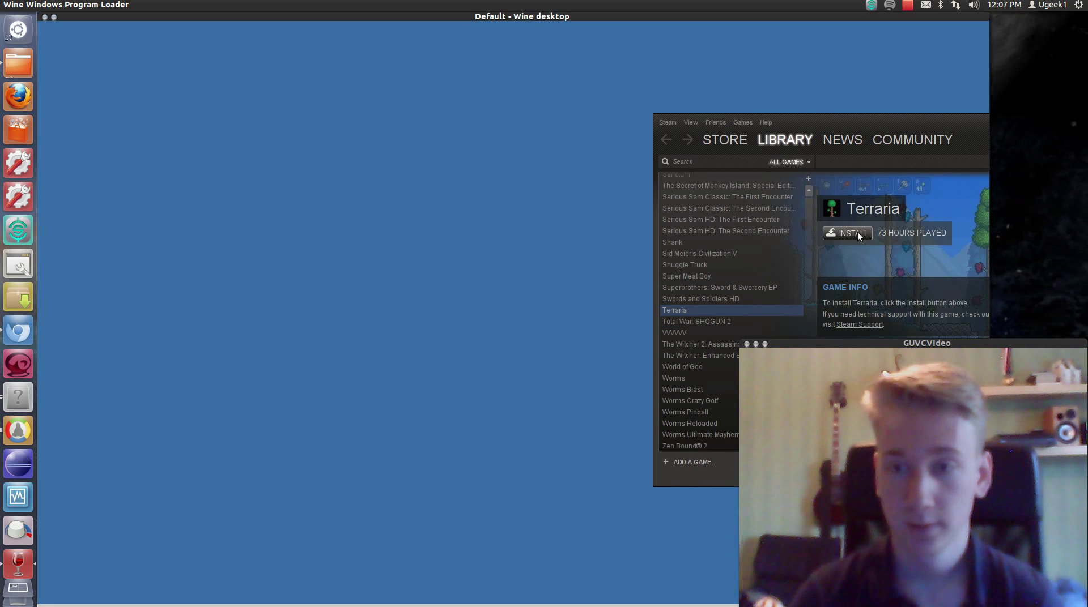
# Step: Install Terraria in Steam with the default shortcut options, then press PLAY once it downloads
pyautogui.click(857, 234)
pyautogui.click(557, 472)
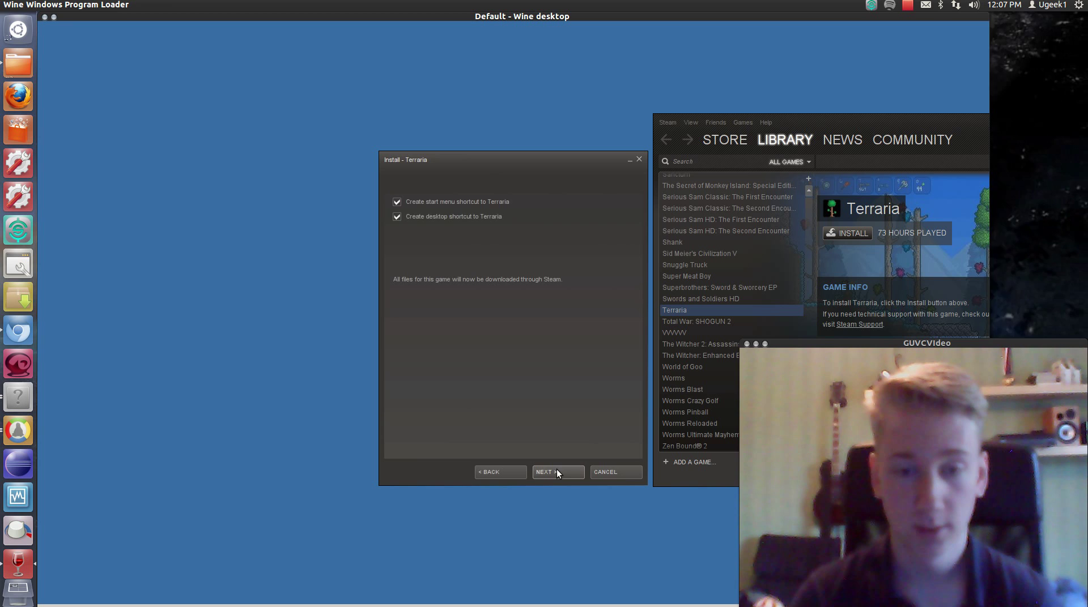
pyautogui.click(553, 471)
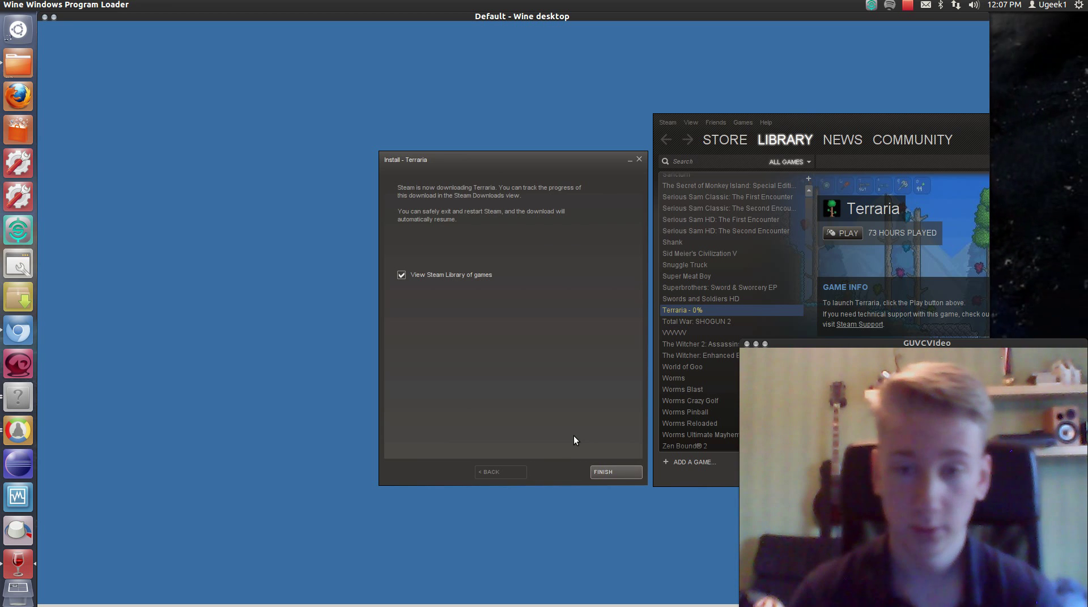
pyautogui.click(617, 479)
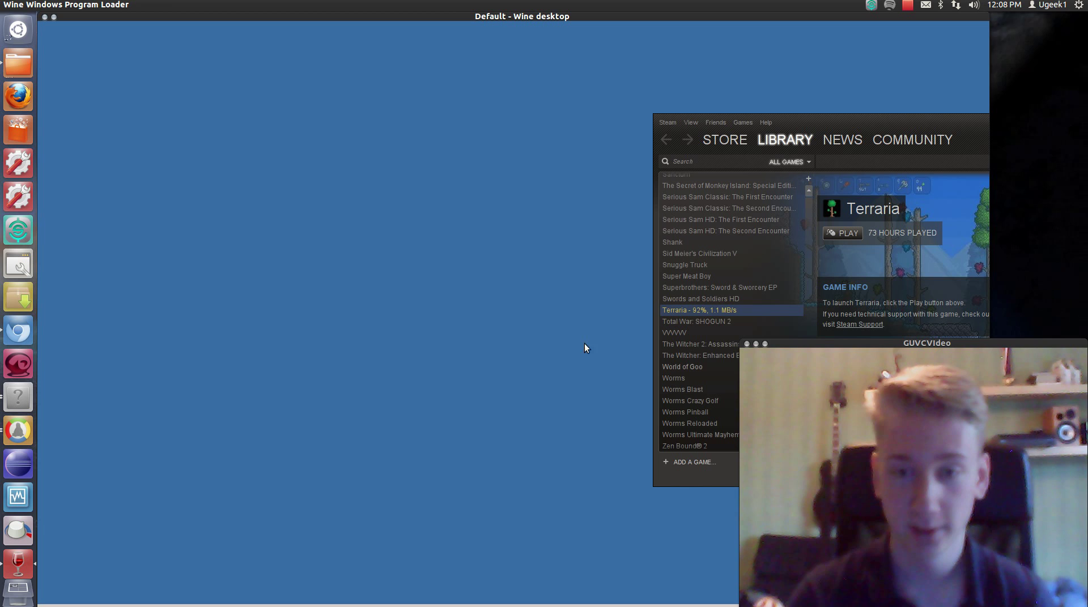
pyautogui.click(843, 234)
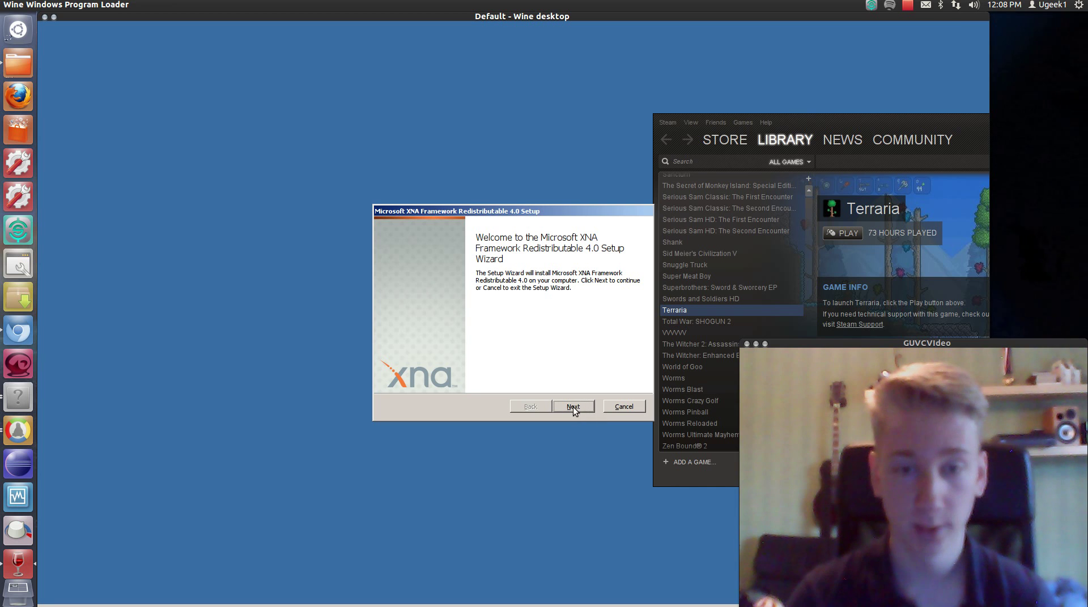
# Step: Install Microsoft XNA Framework 4.0 and dismiss Terraria's ready-to-play prompt
pyautogui.click(573, 407)
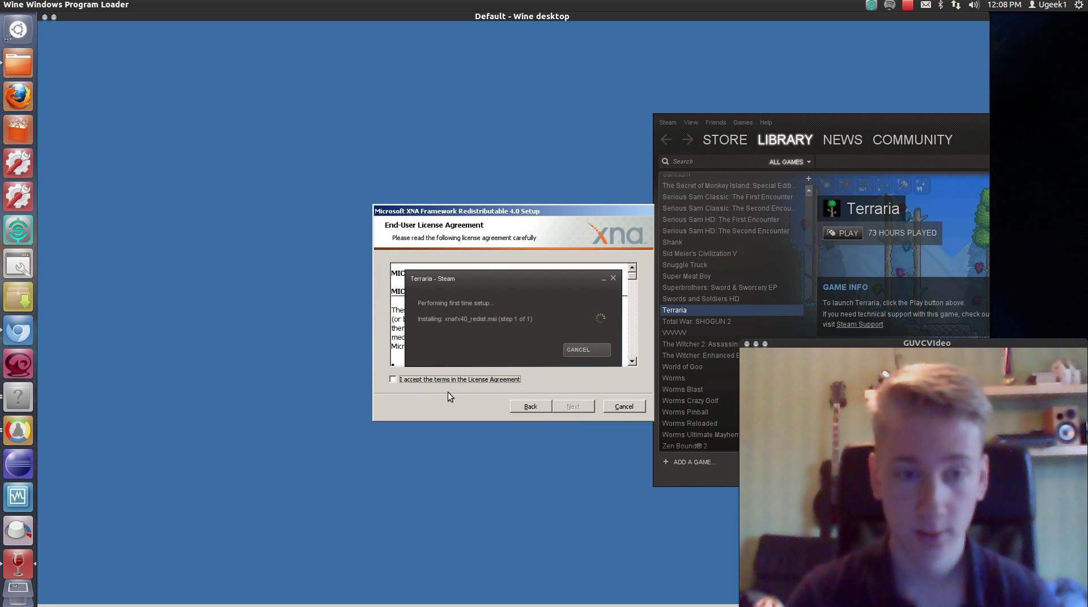
pyautogui.click(575, 411)
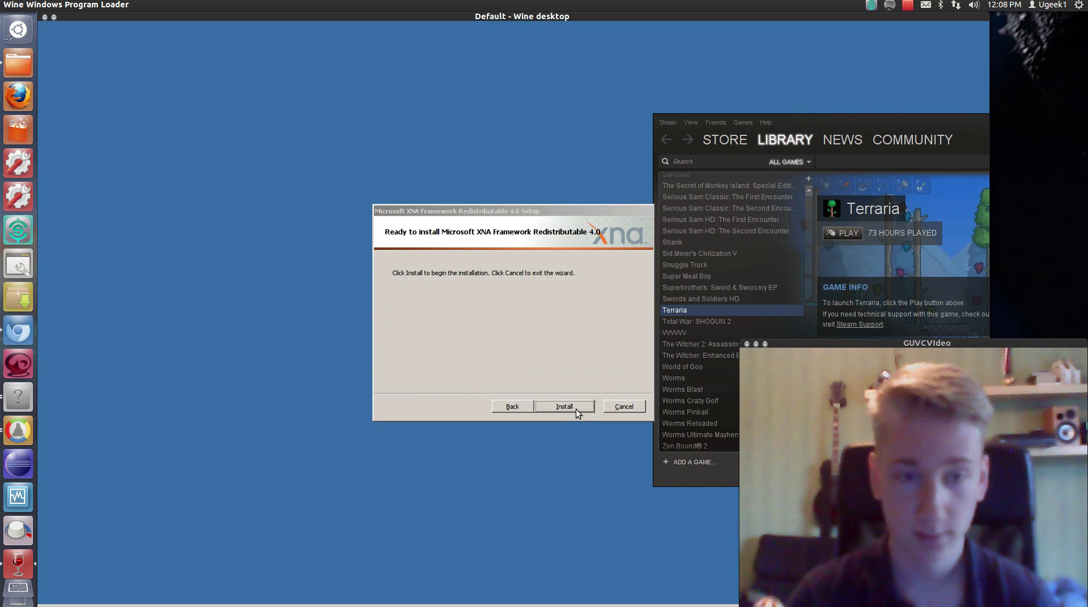
pyautogui.click(576, 409)
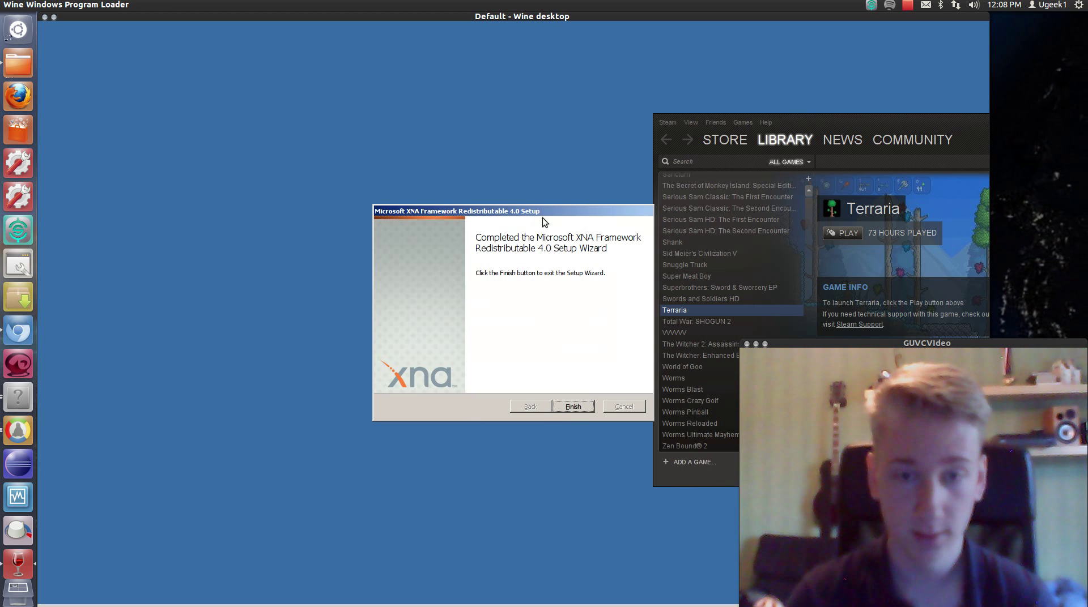
pyautogui.click(574, 408)
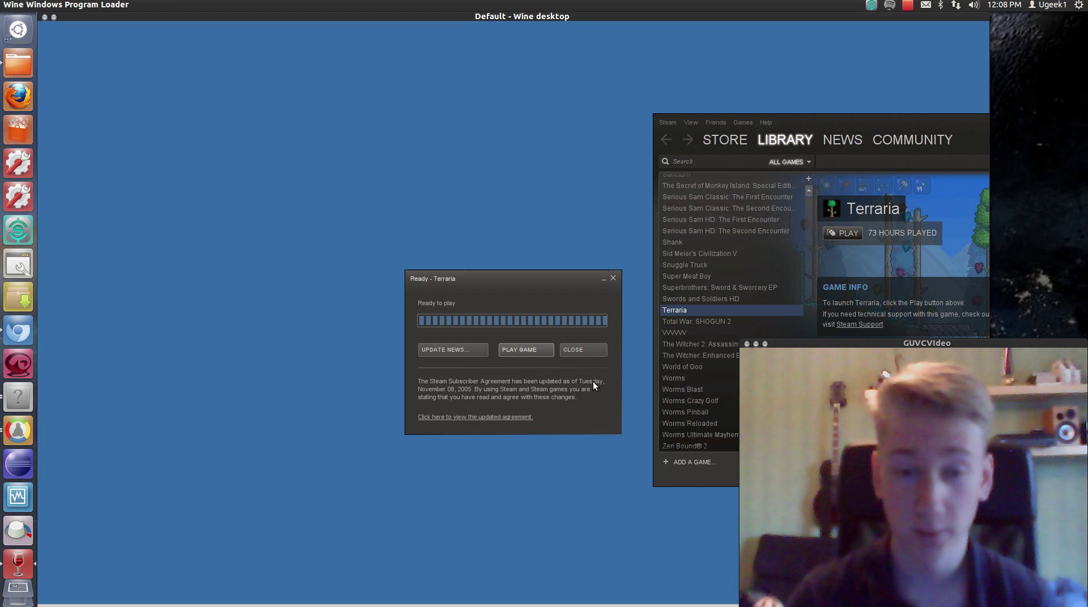
pyautogui.click(575, 355)
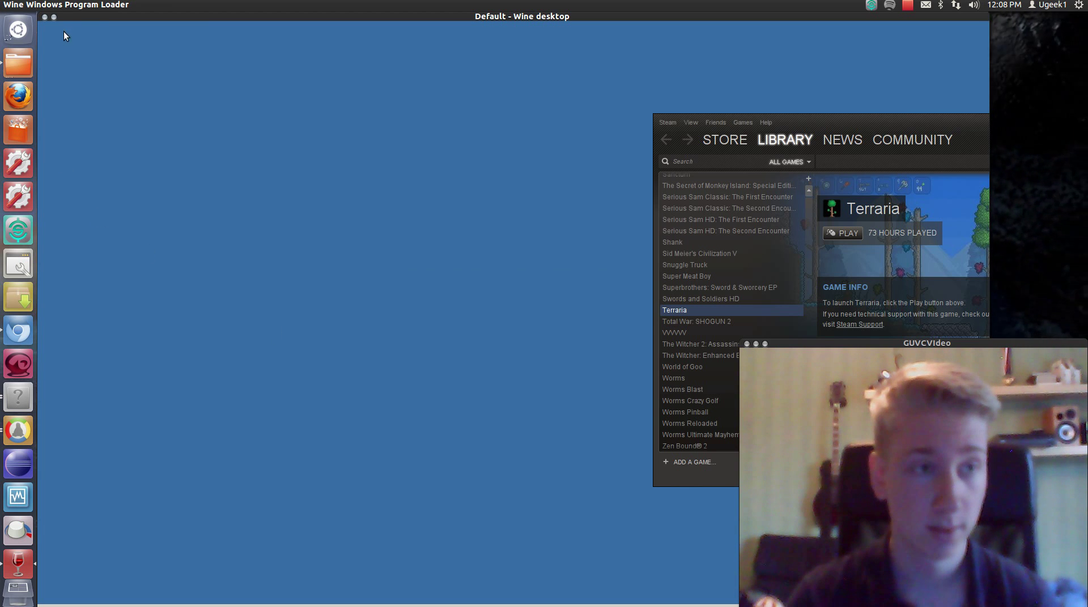
# Step: Quit the Wine program loader, force-terminating the unresponsive process
pyautogui.rightClick(18, 564)
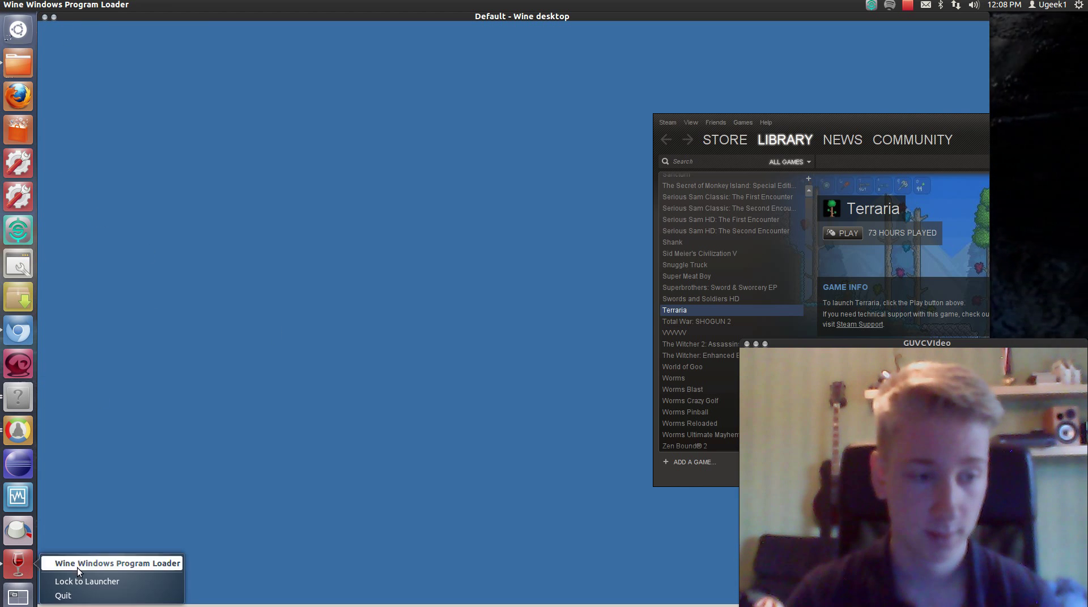
pyautogui.click(142, 601)
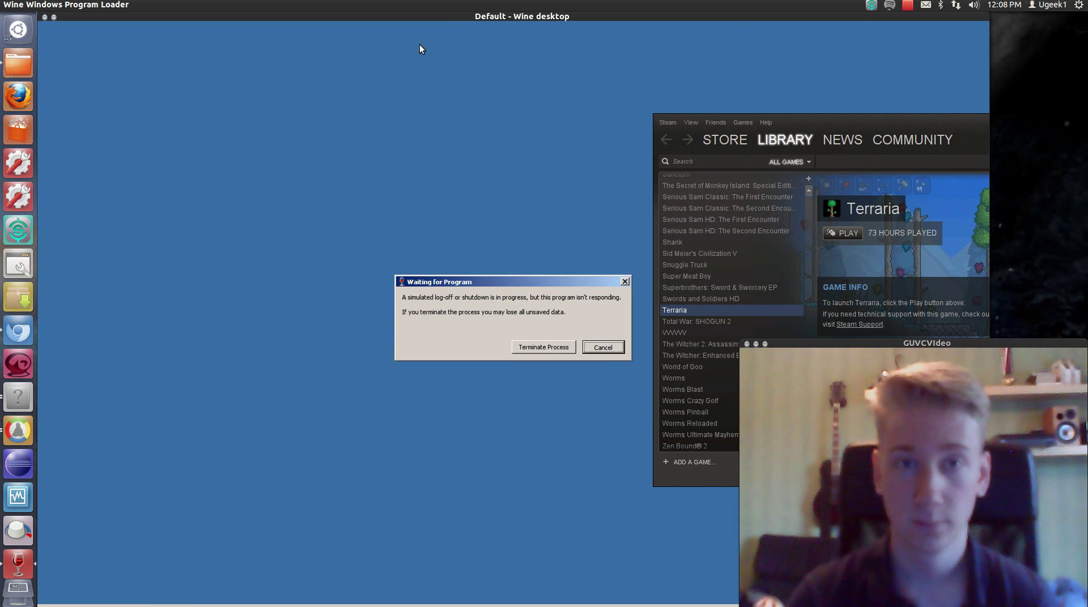
pyautogui.click(544, 348)
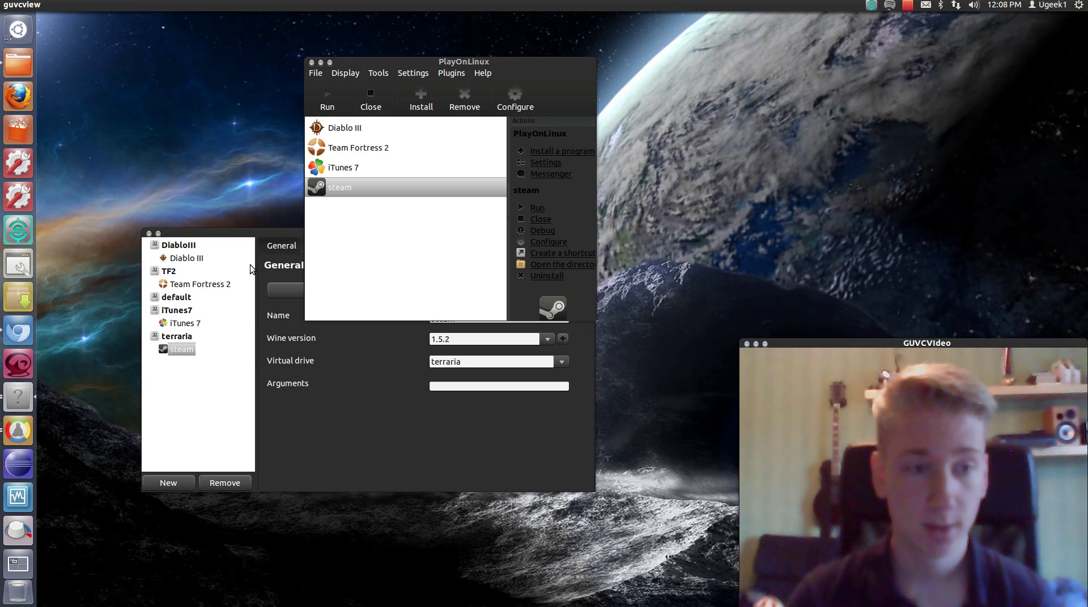
# Step: Select the terraria drive in PlayOnLinux configuration and show its installable packages
pyautogui.moveTo(275, 233); pyautogui.dragTo(321, 90)
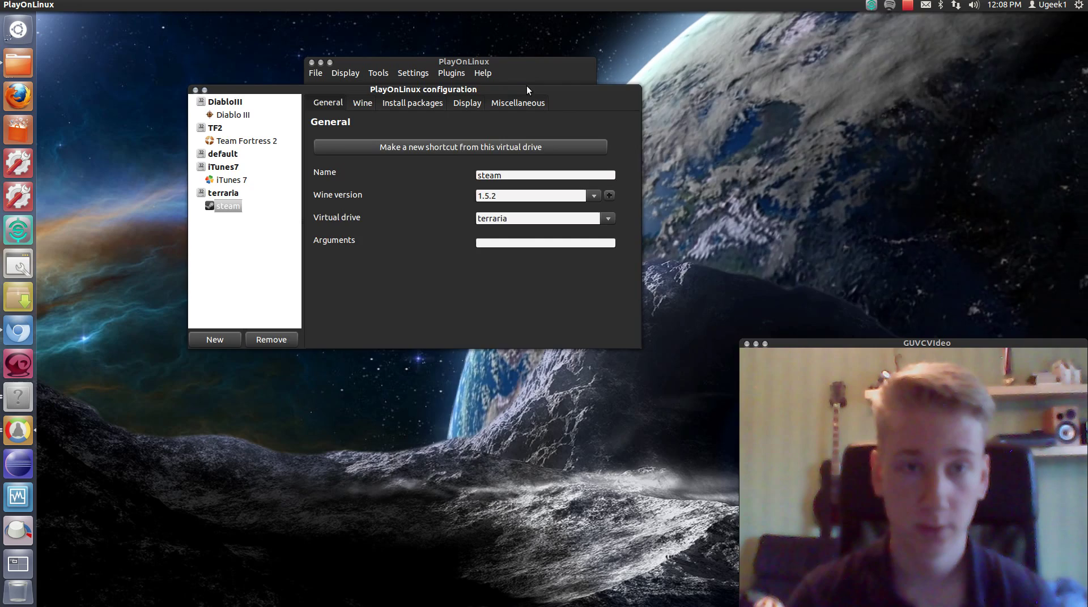
pyautogui.moveTo(526, 86); pyautogui.dragTo(630, 132)
pyautogui.click(328, 240)
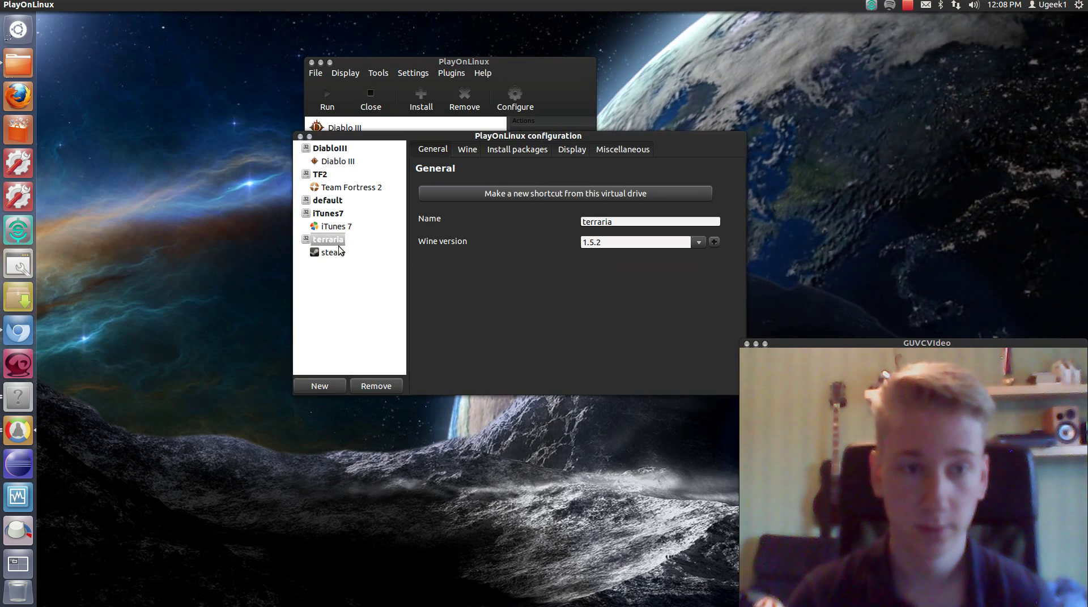
pyautogui.click(467, 149)
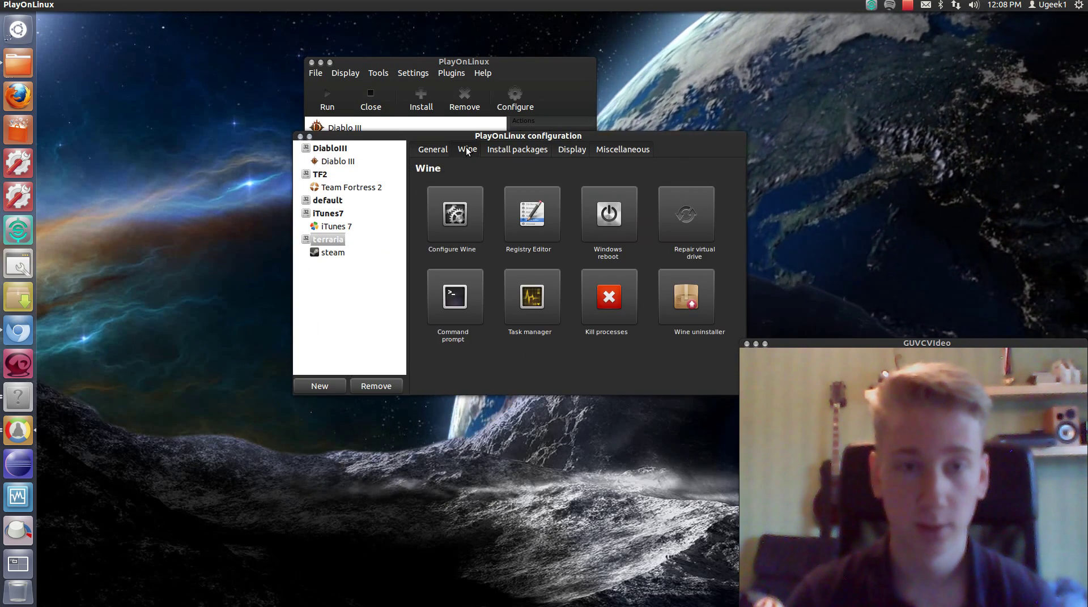
pyautogui.click(513, 149)
# Step: Install the xinput and xna40 packages into the terraria drive
pyautogui.scroll(-3, 508, 272)
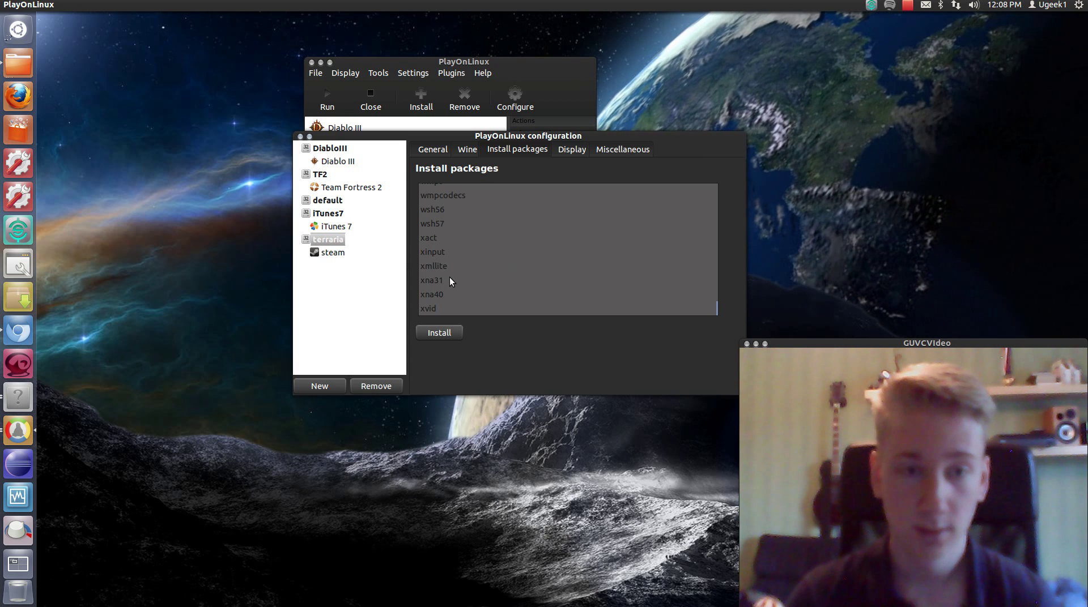
pyautogui.click(454, 252)
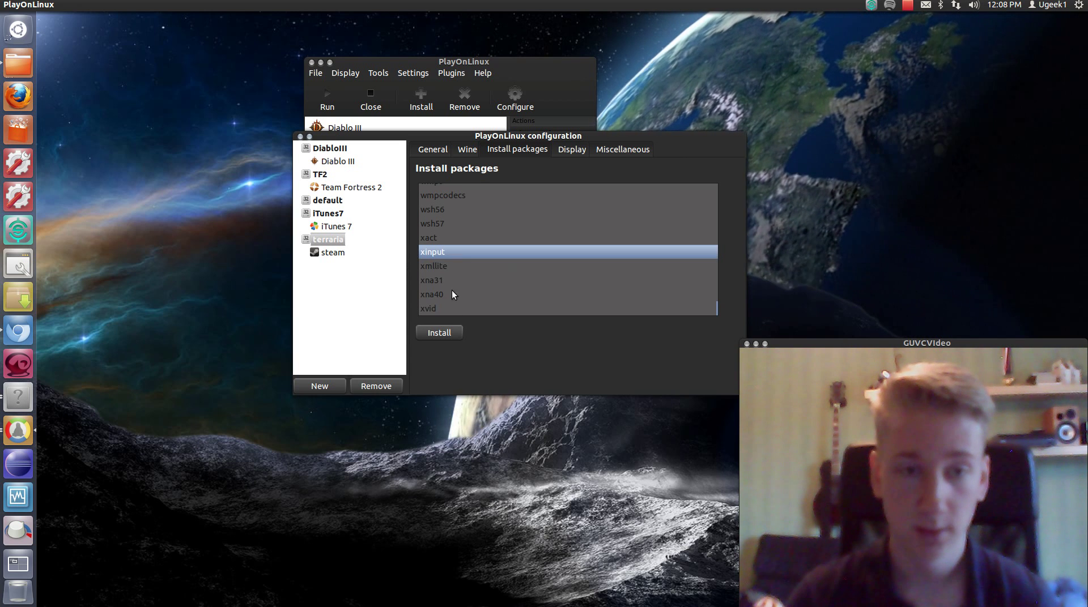
pyautogui.click(450, 333)
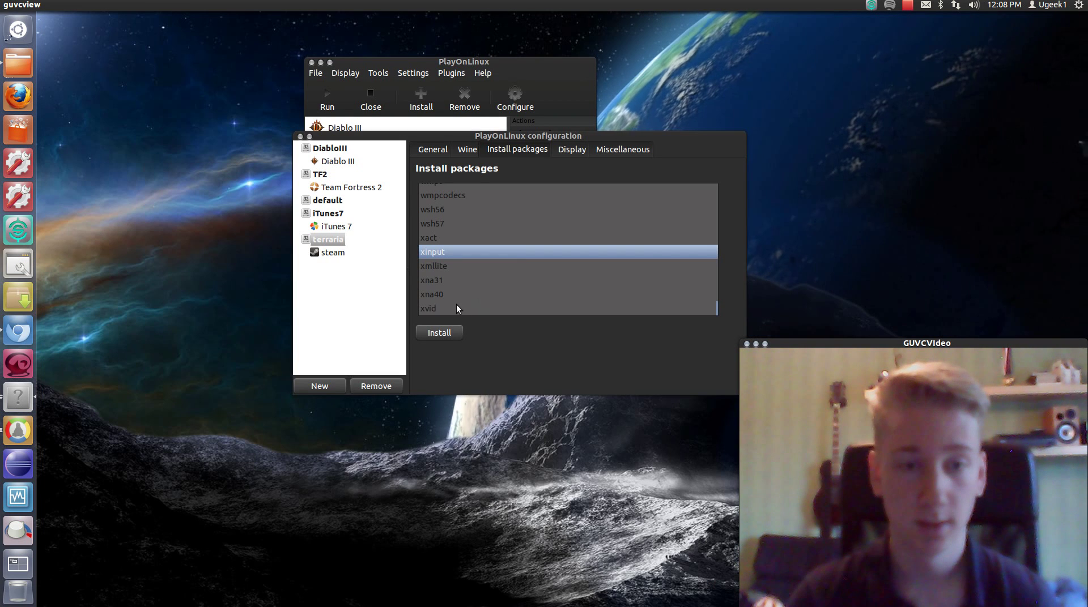
pyautogui.click(450, 295)
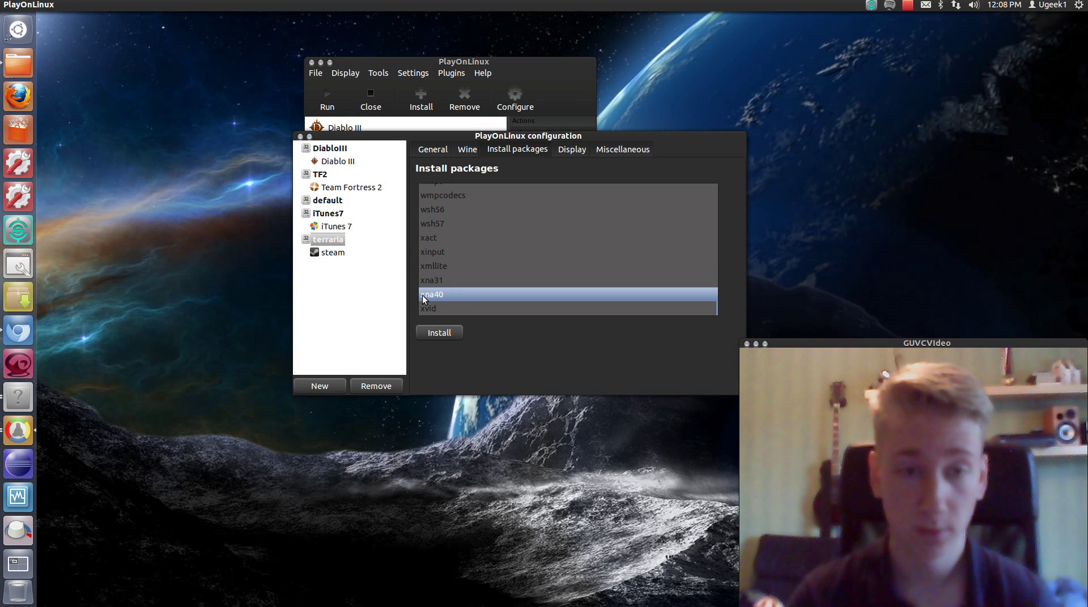
pyautogui.click(425, 334)
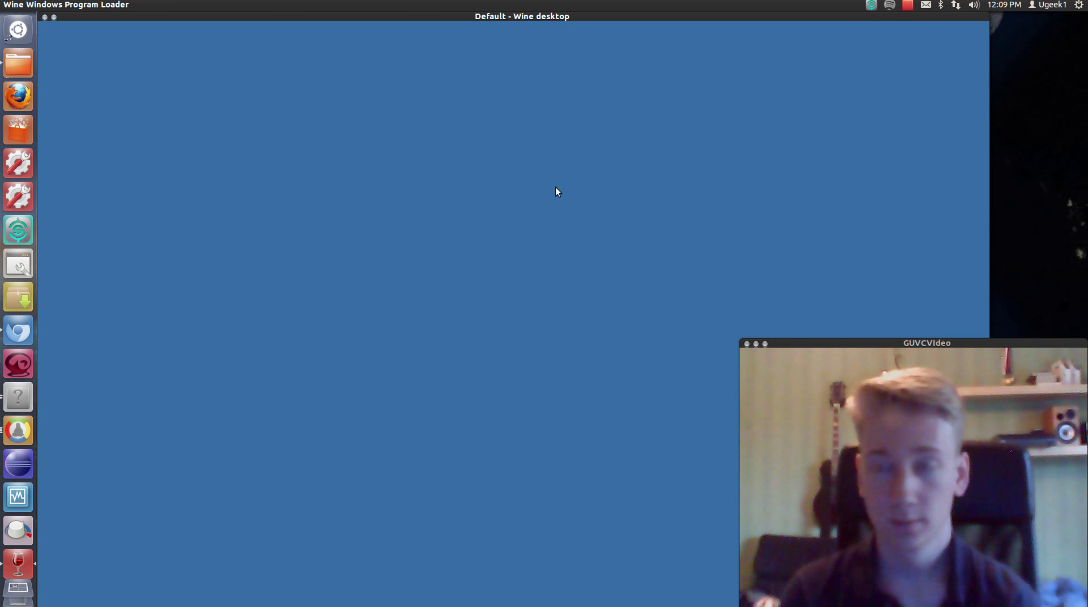
# Step: Browse the Downloads folder and run InstallHiRezGamesEnglish.exe in Wine
pyautogui.click(18, 63)
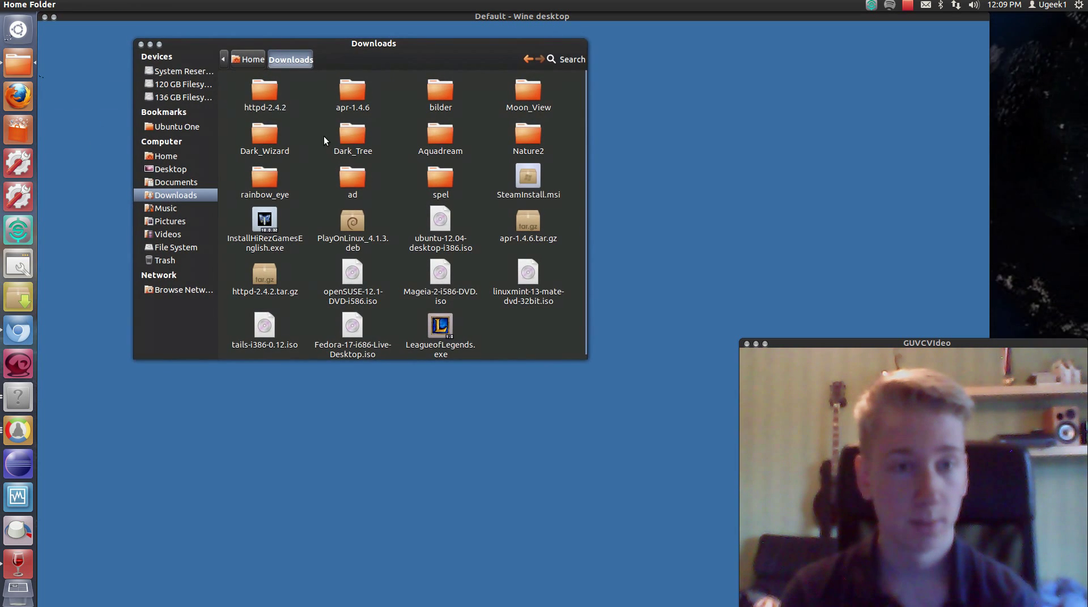
pyautogui.scroll(-1, 459, 201)
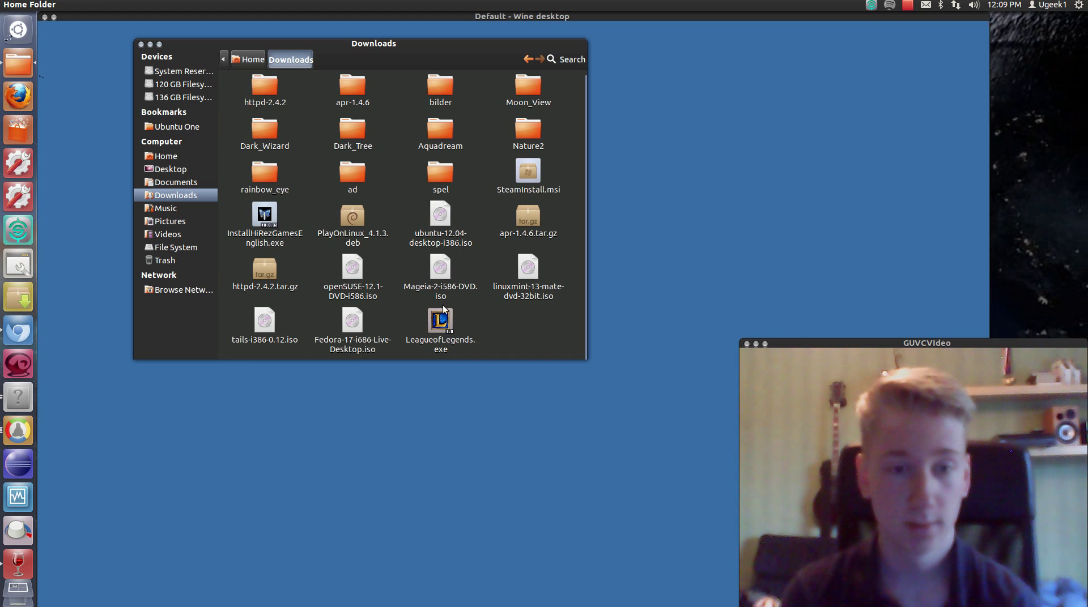
pyautogui.click(444, 323)
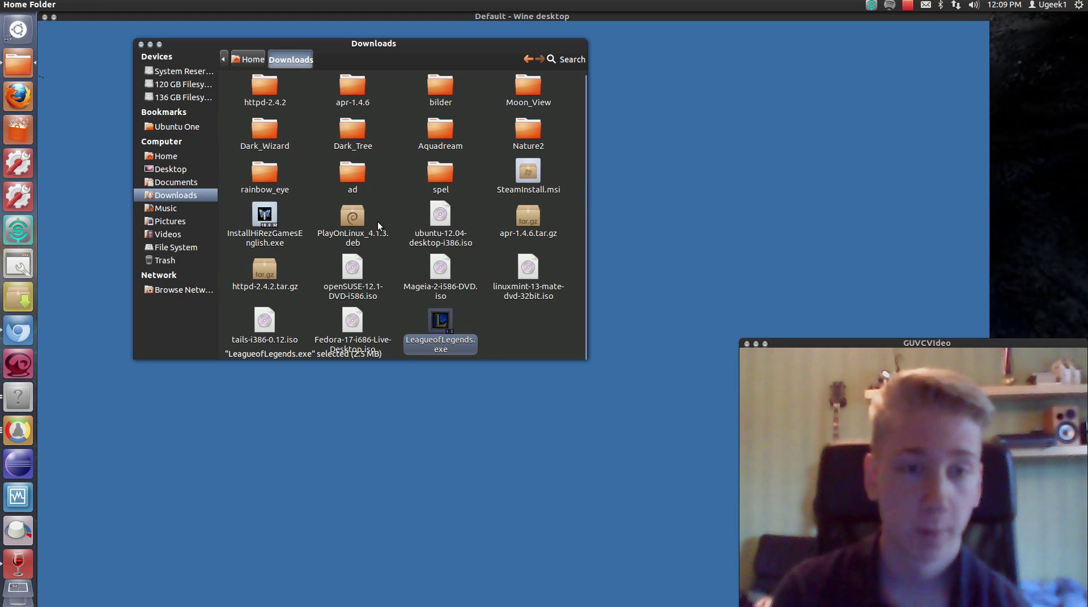
pyautogui.click(363, 277)
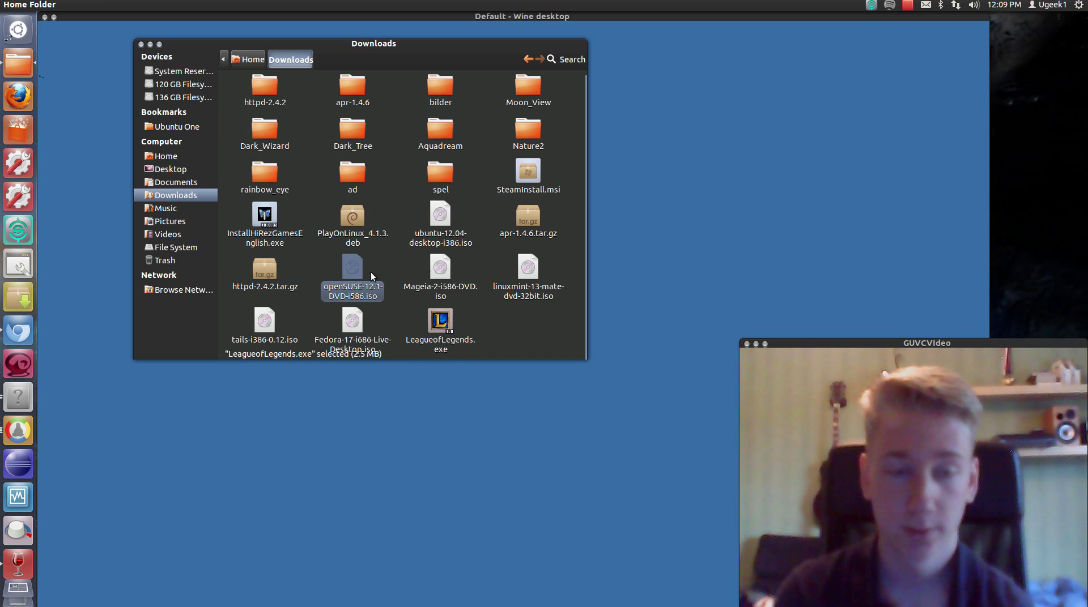
pyautogui.click(451, 272)
pyautogui.click(445, 221)
pyautogui.click(422, 272)
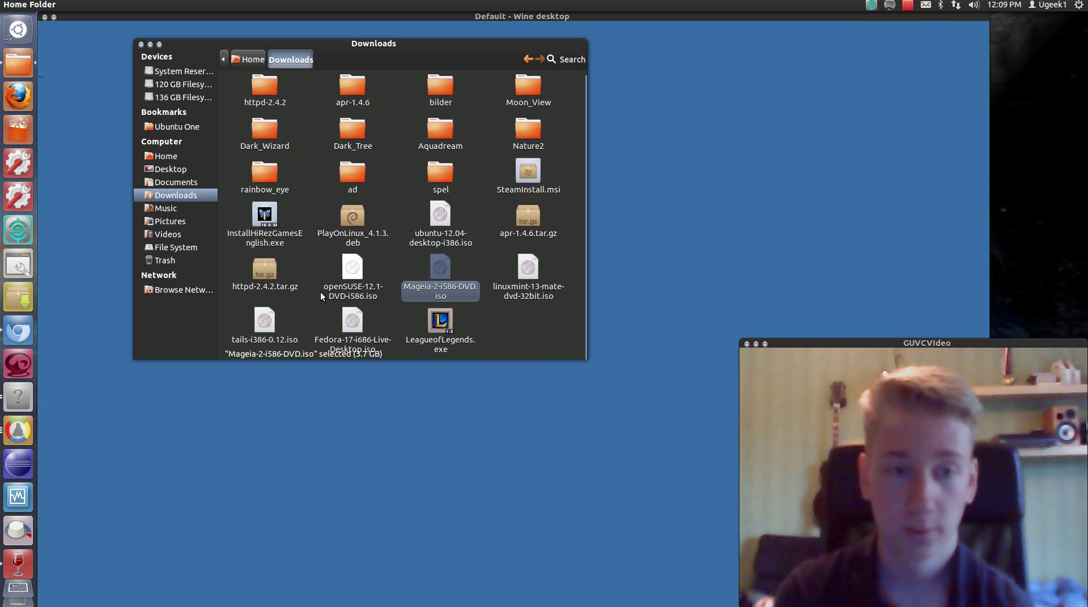
pyautogui.click(353, 267)
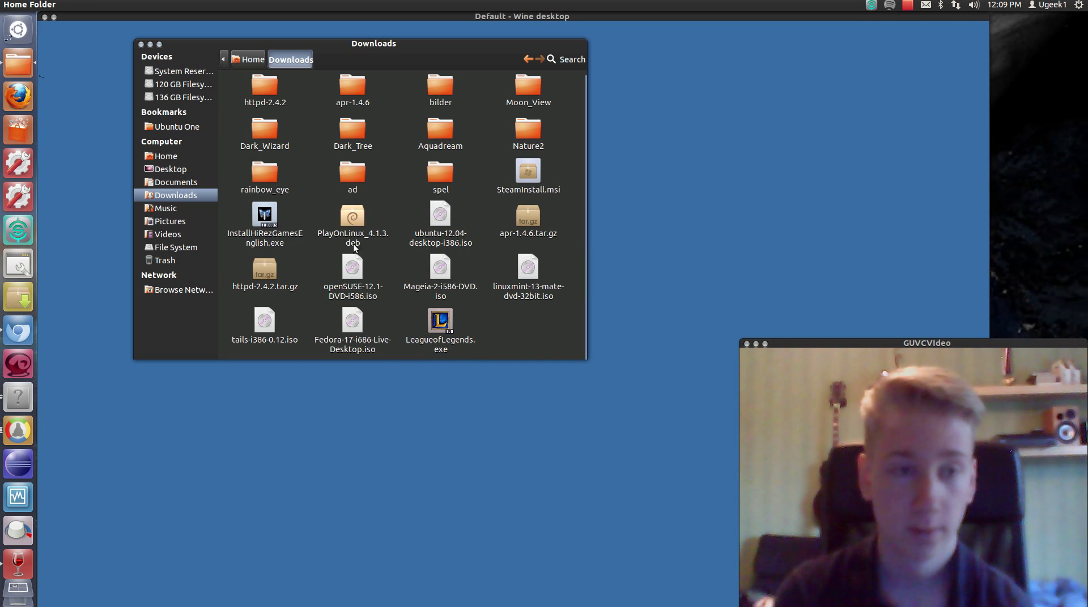
pyautogui.doubleClick(267, 226)
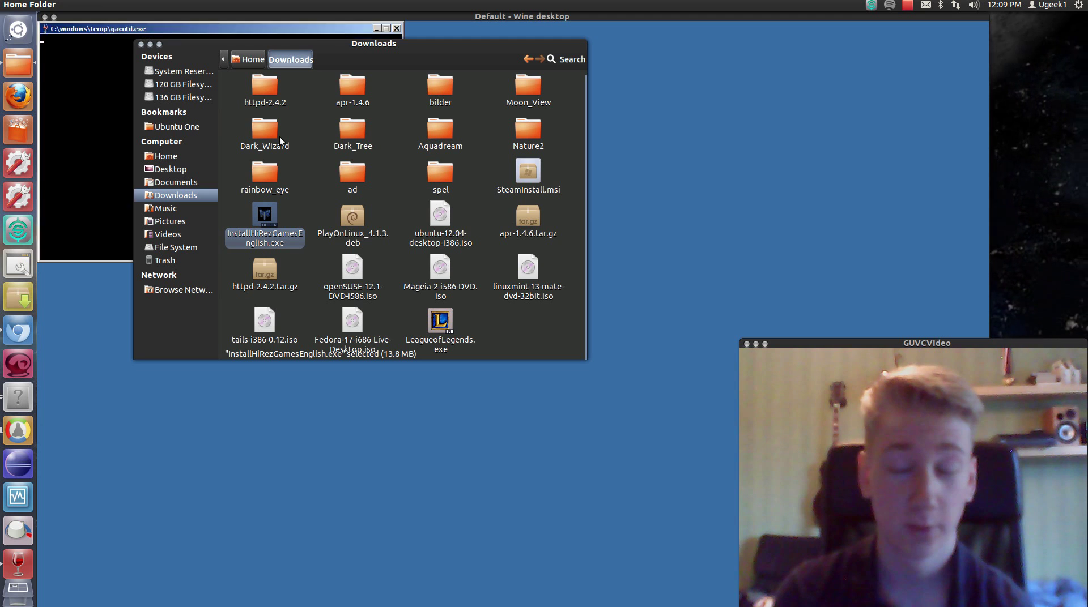
# Step: Move the Downloads window aside and dismiss the DXSETUP .NET runtime error
pyautogui.moveTo(418, 48); pyautogui.dragTo(529, 110)
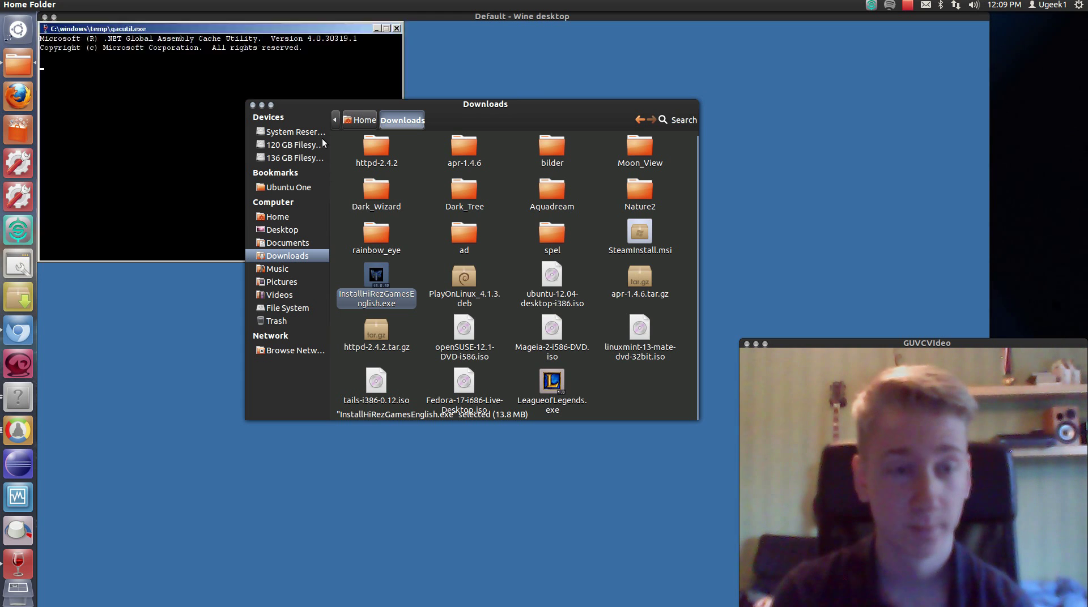
pyautogui.moveTo(570, 123); pyautogui.dragTo(669, 149)
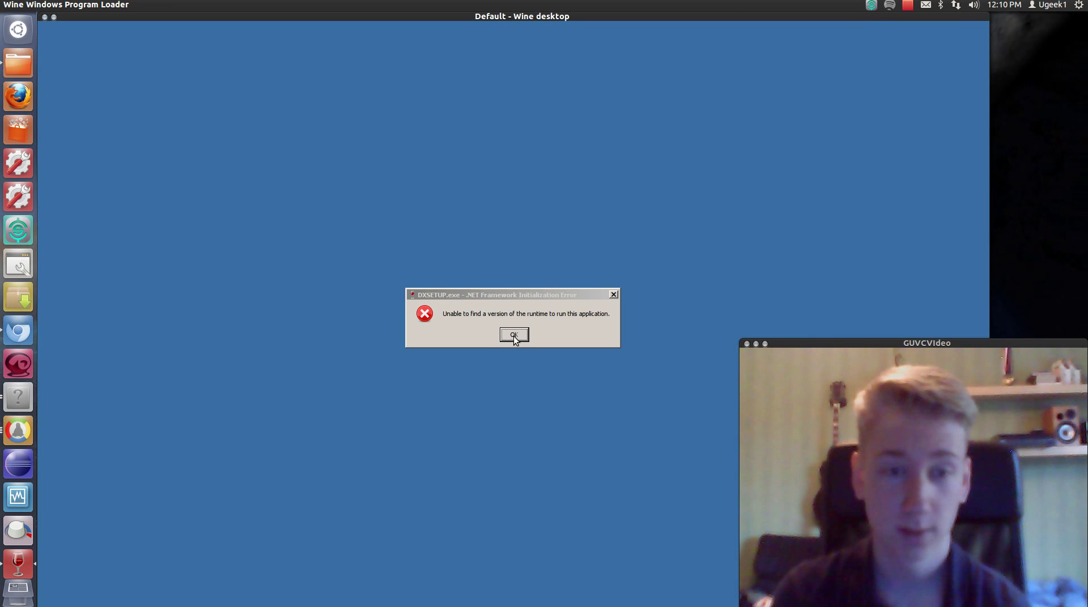
pyautogui.click(514, 337)
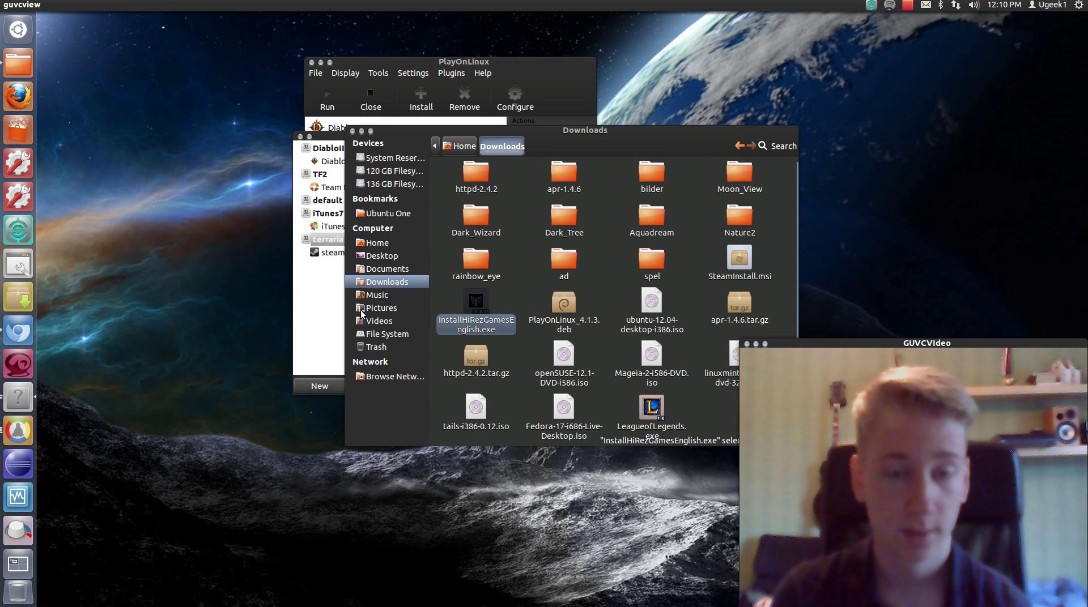
# Step: Close the file manager and run the steam program from the terraria drive in PlayOnLinux
pyautogui.click(359, 131)
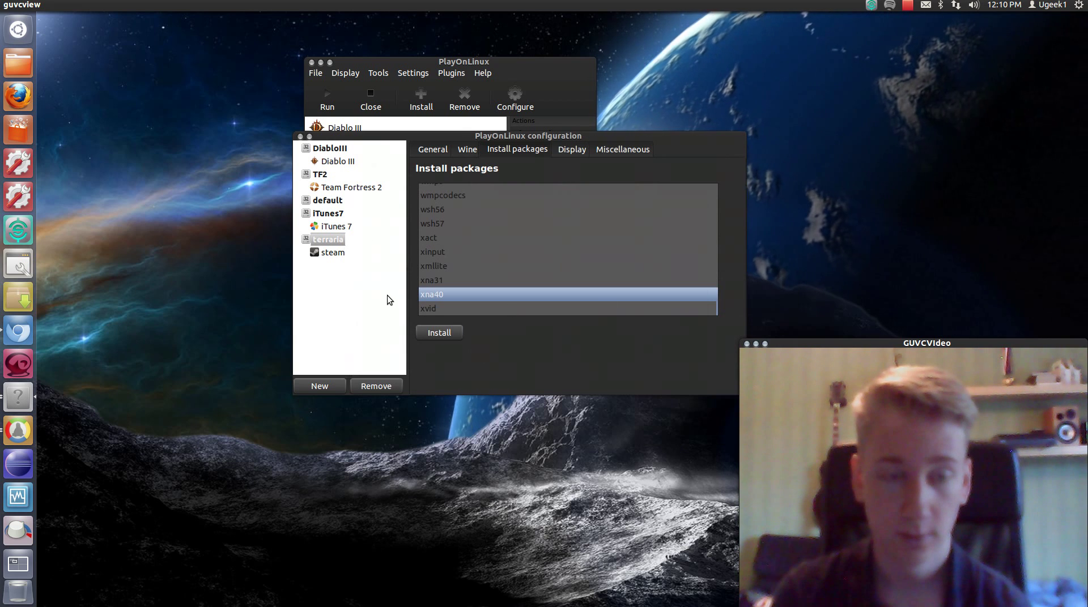
pyautogui.click(339, 254)
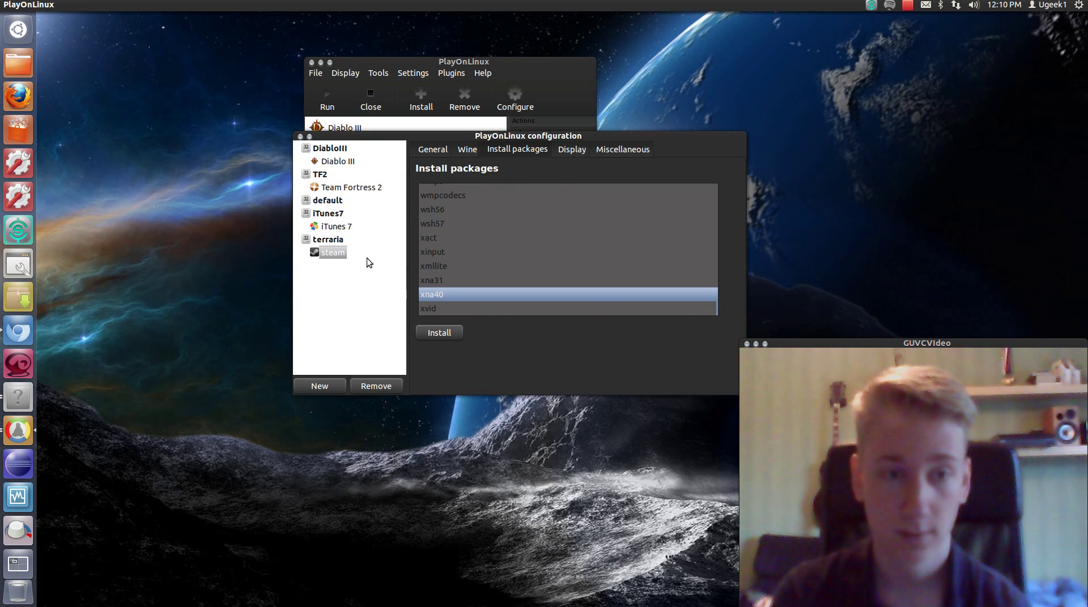
pyautogui.click(300, 137)
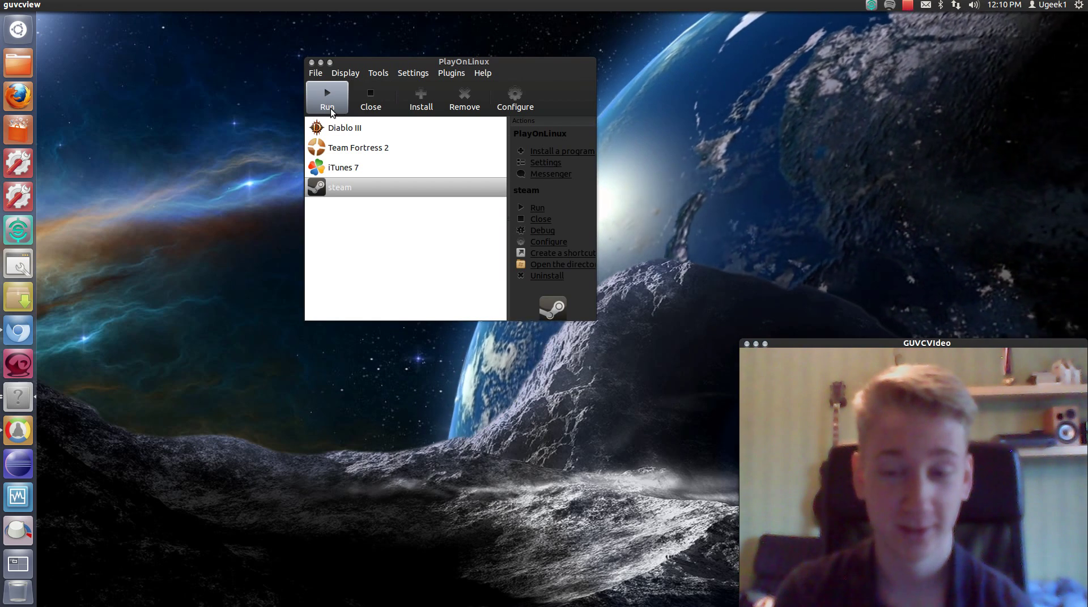
pyautogui.click(331, 108)
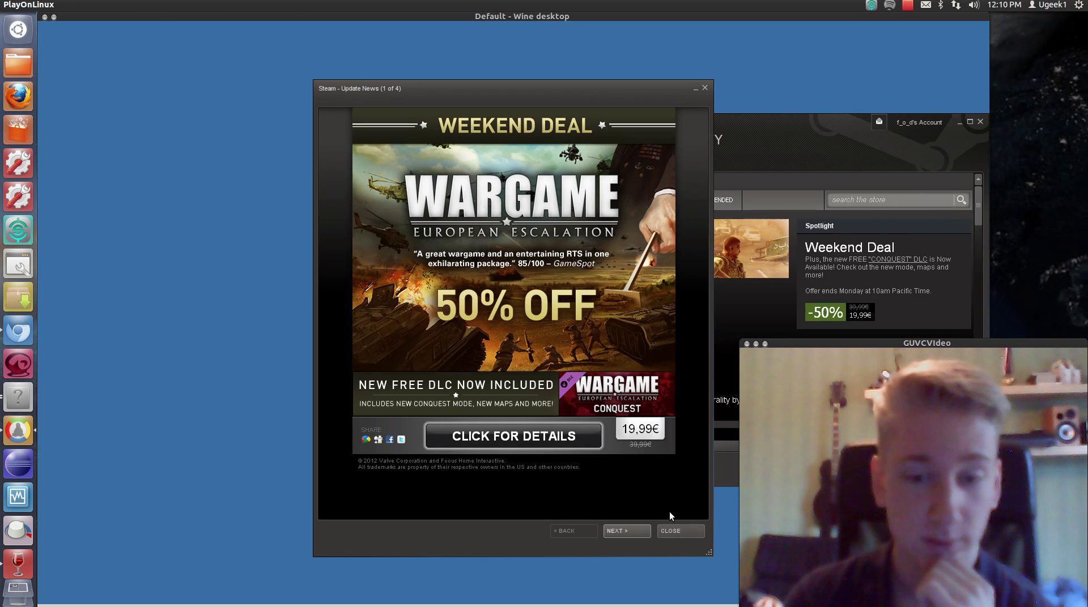
# Step: Dismiss Steam's update news, play Terraria from the Library, and move its window up-left
pyautogui.click(673, 530)
pyautogui.click(553, 141)
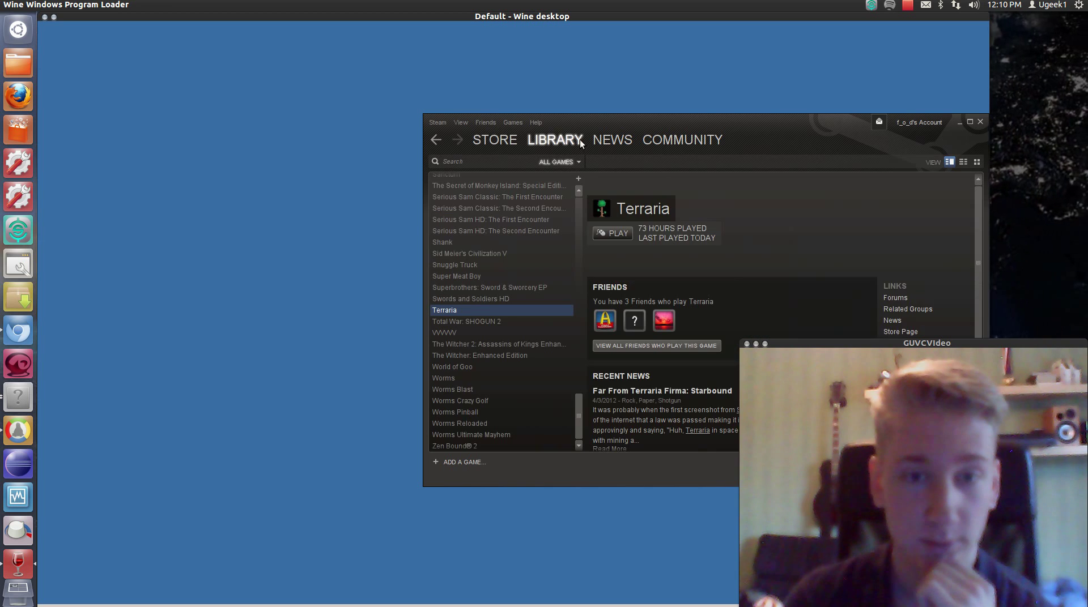
pyautogui.click(619, 234)
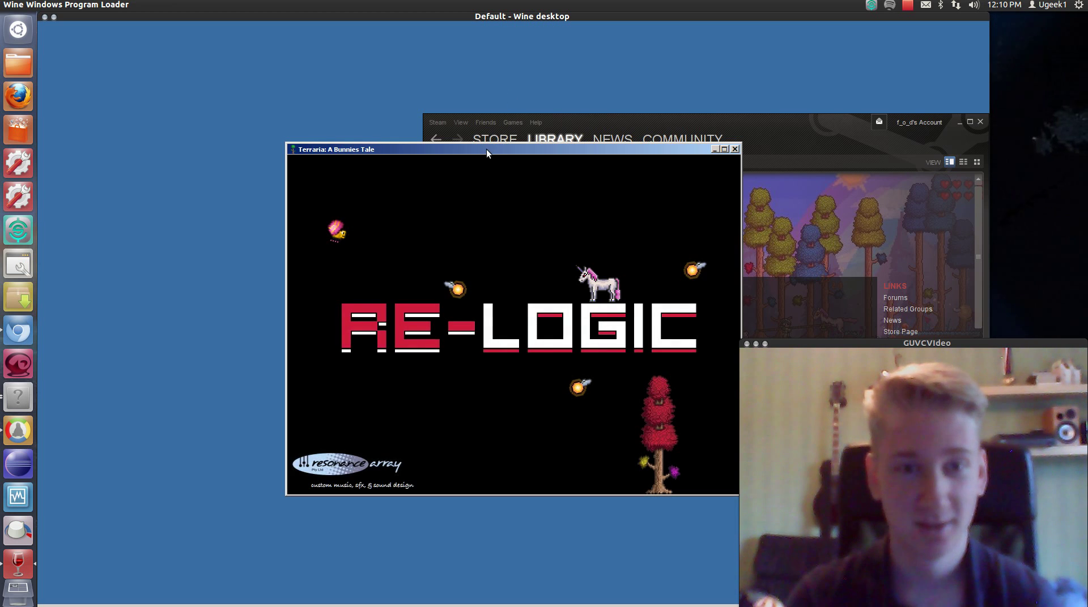
pyautogui.moveTo(486, 149); pyautogui.dragTo(352, 120)
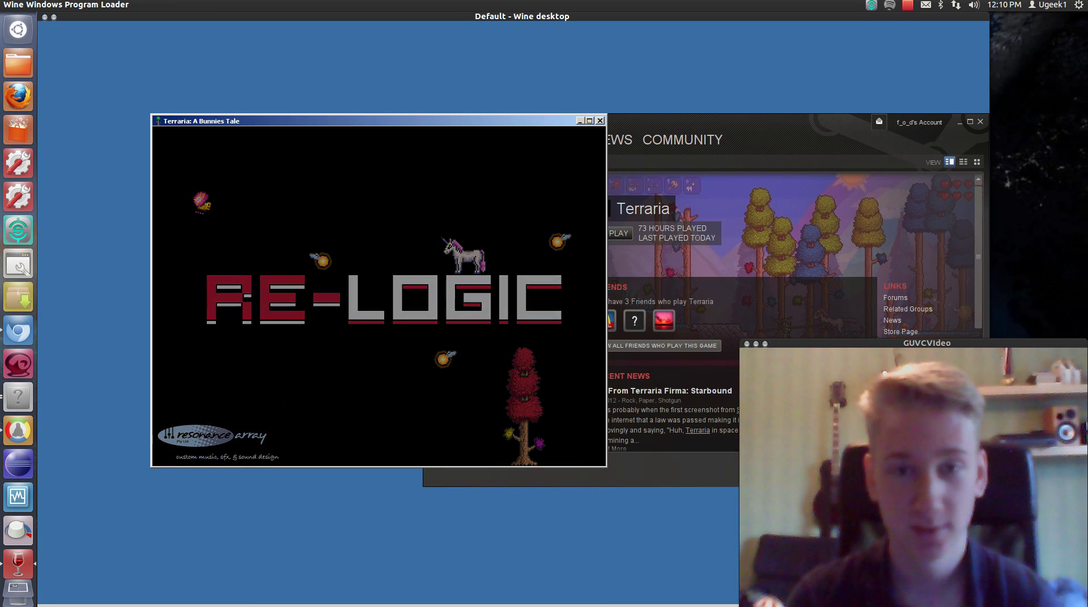
pyautogui.rightClick(1009, 81)
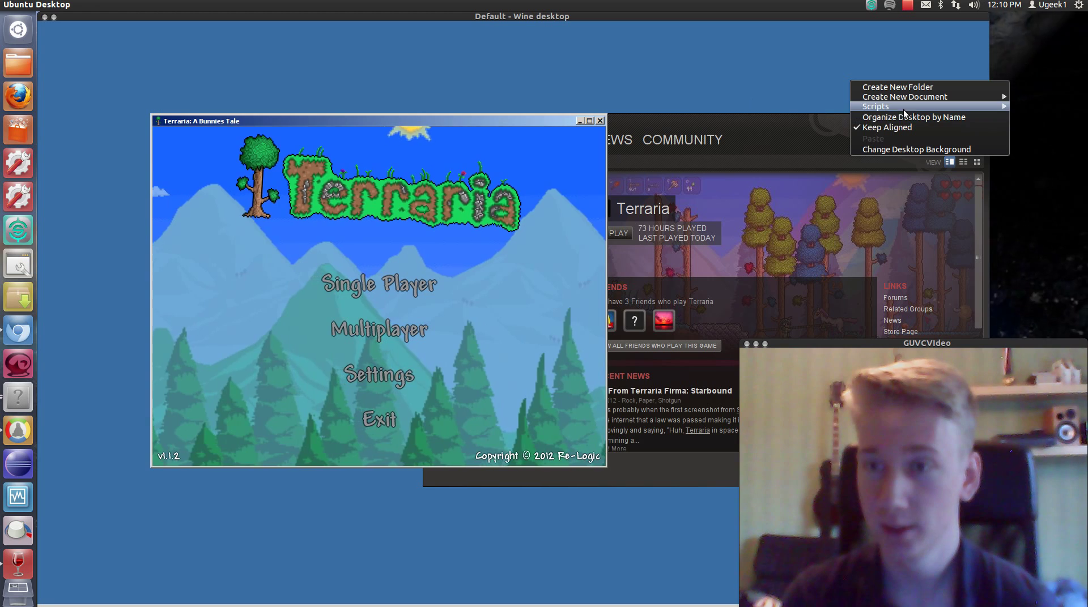
pyautogui.click(837, 112)
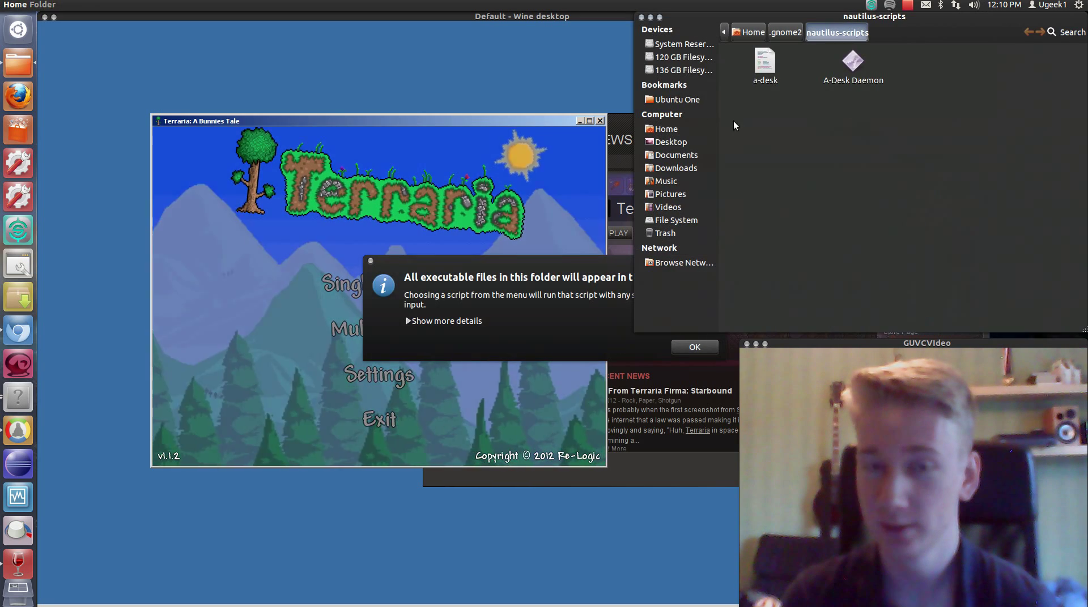
pyautogui.click(642, 17)
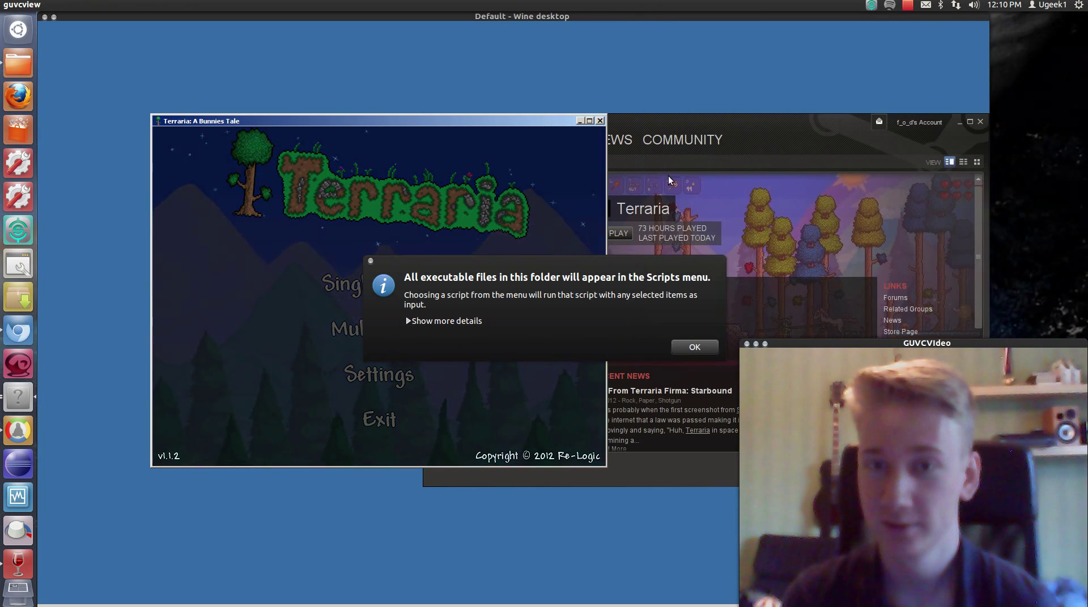
pyautogui.click(694, 347)
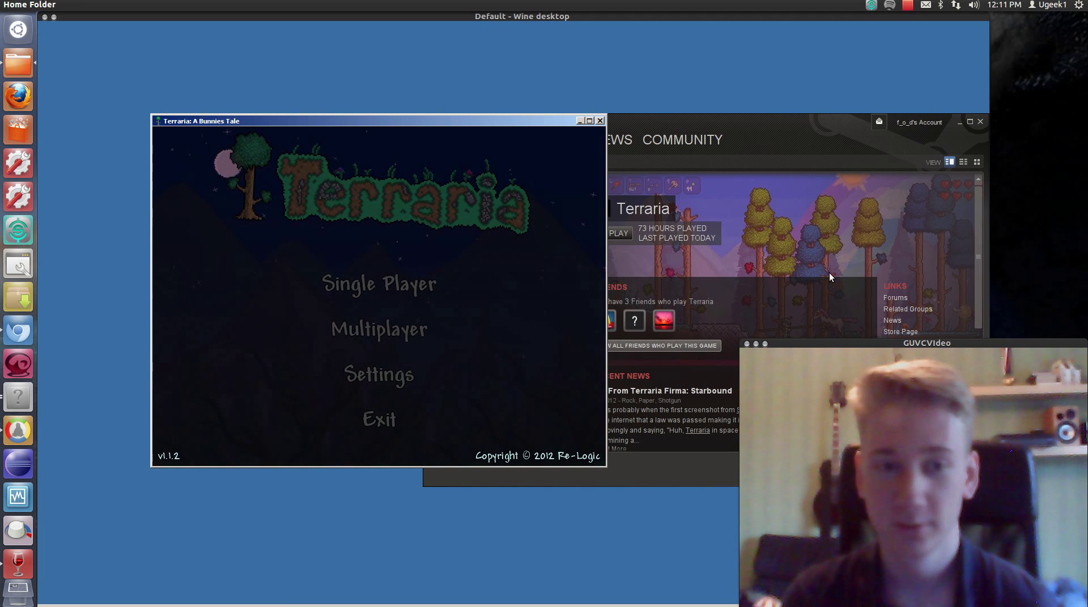
pyautogui.rightClick(1001, 70)
pyautogui.moveTo(921, 97)
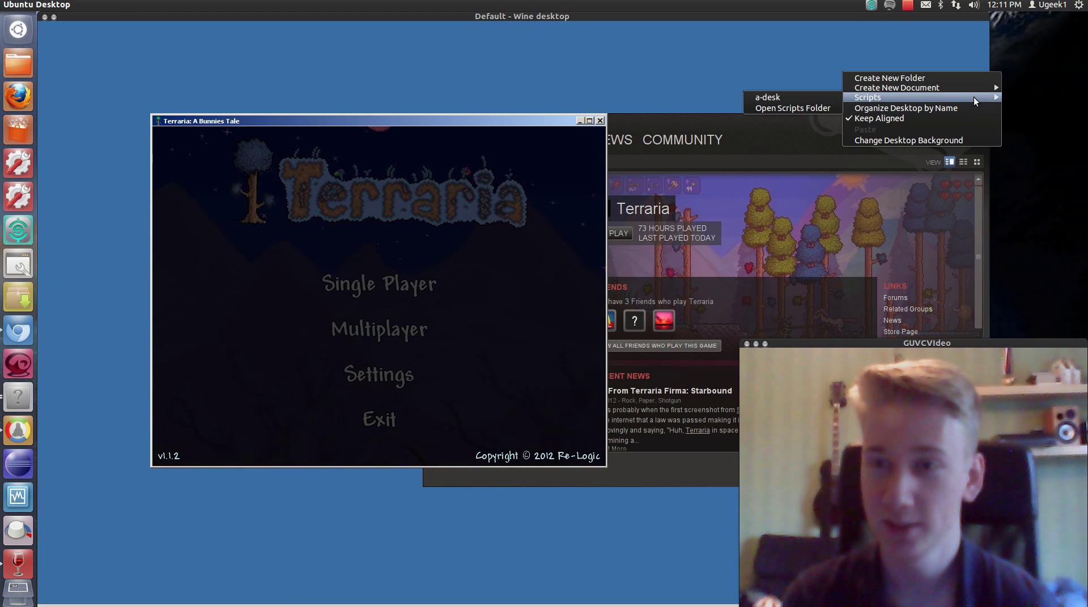
pyautogui.click(793, 98)
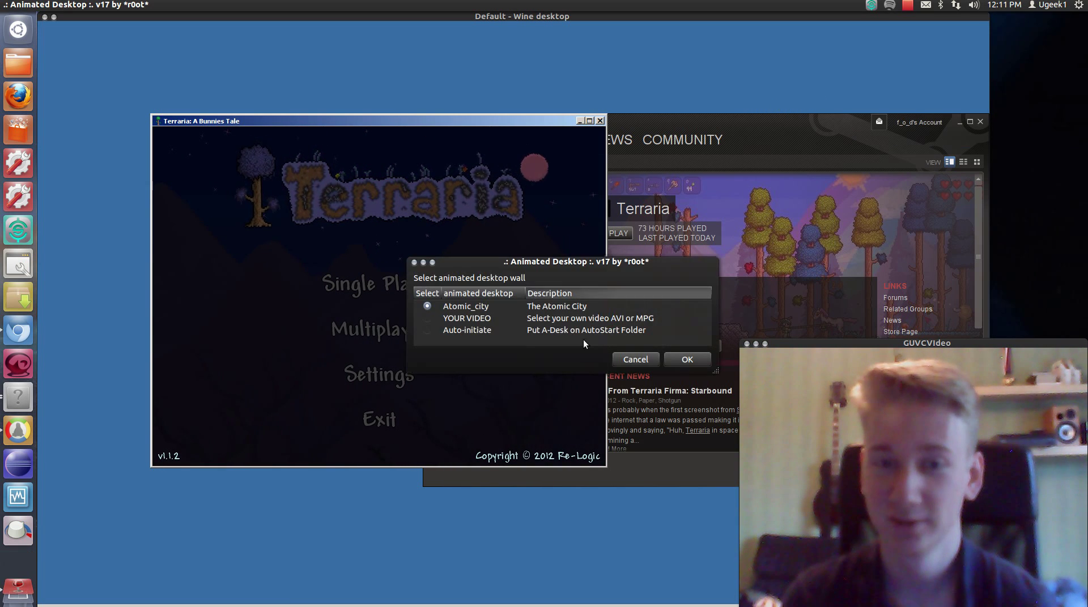
pyautogui.click(629, 361)
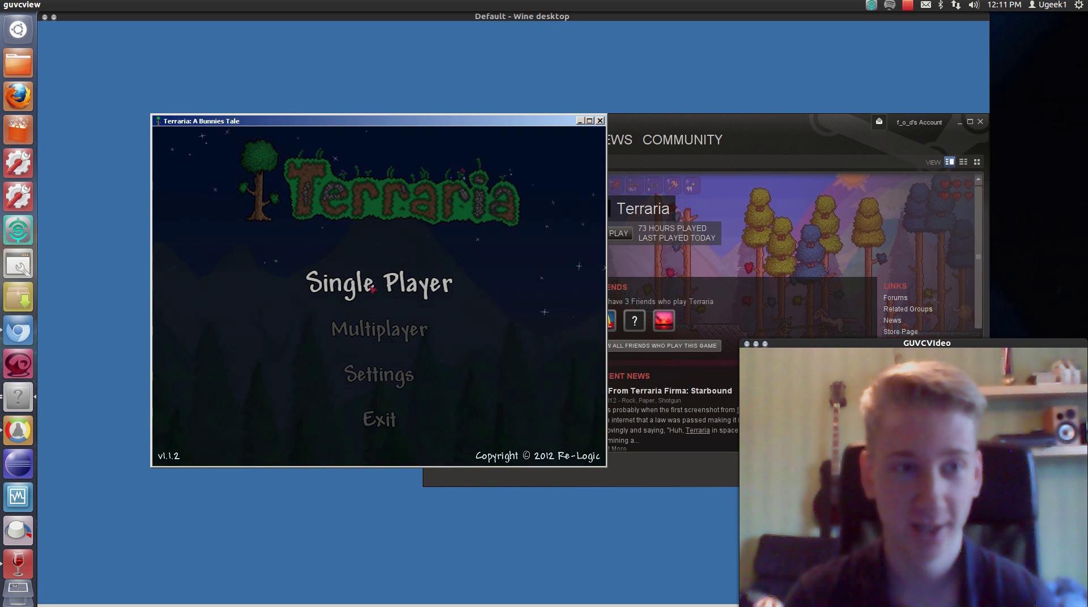
pyautogui.click(372, 291)
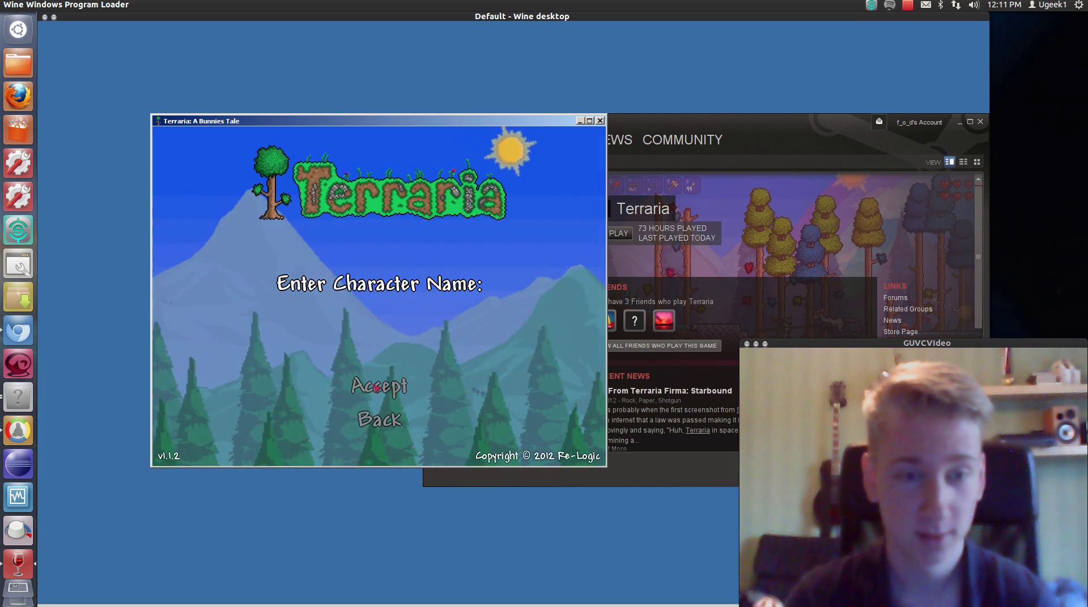
# Step: Create character 'dawdqw', enlarge the game window, then close Terraria and relaunch it from Steam
pyautogui.write('dawdqw')
pyautogui.click(396, 389)
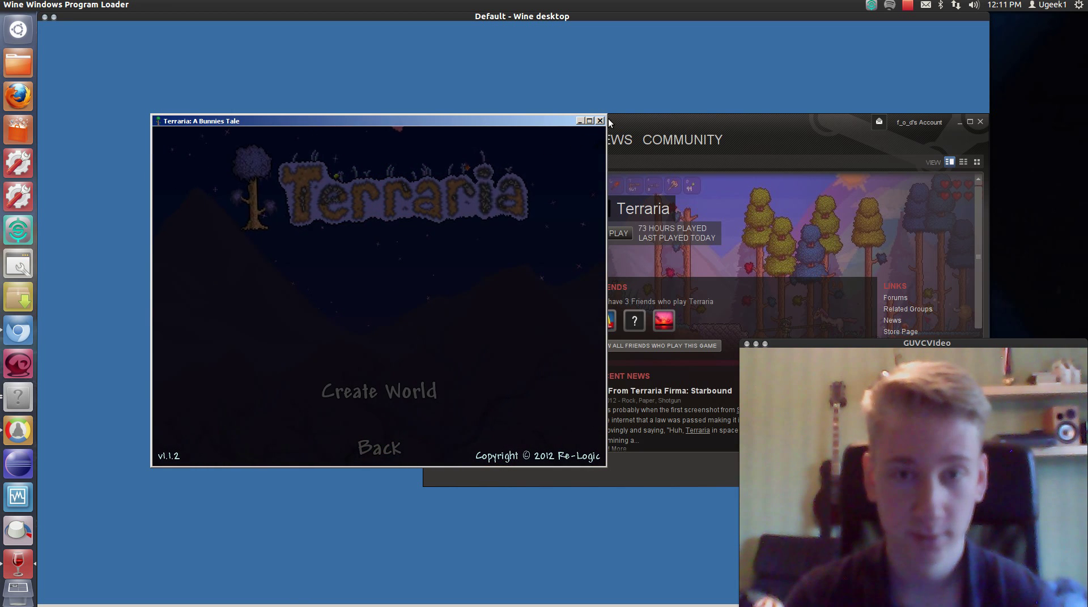
pyautogui.moveTo(608, 114); pyautogui.dragTo(912, 36)
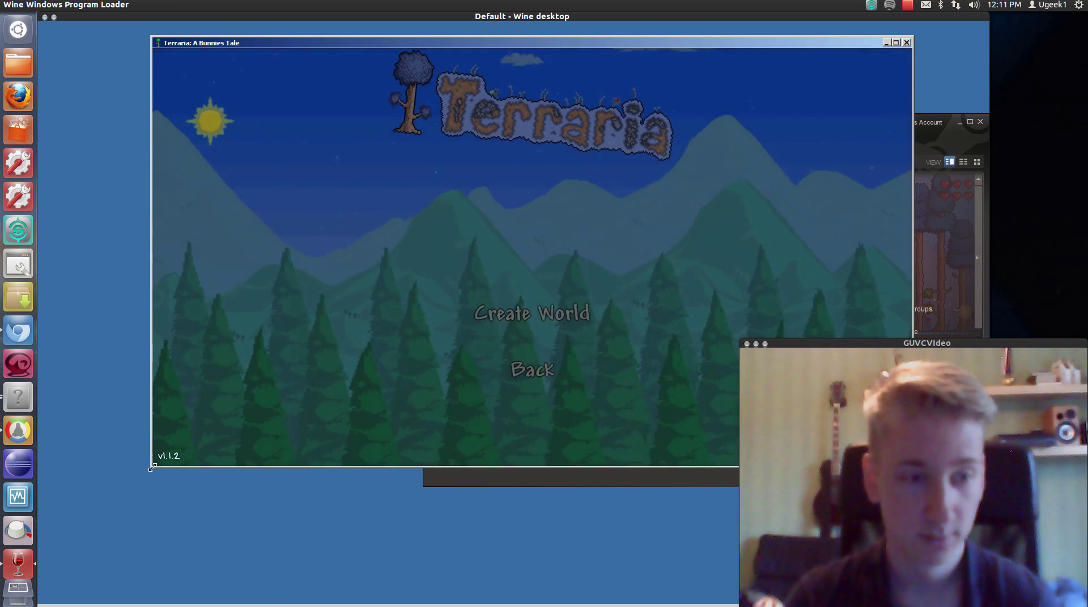
pyautogui.moveTo(151, 475)
pyautogui.mouseDown()
pyautogui.moveTo(95, 506)
pyautogui.moveTo(4, 589)
pyautogui.mouseUp()
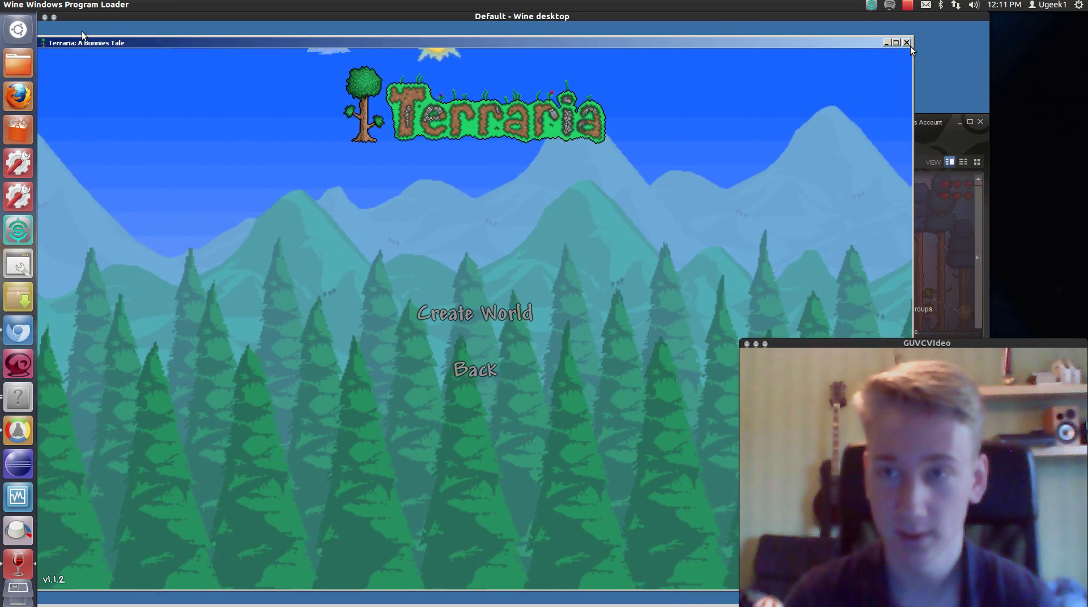
pyautogui.click(908, 44)
pyautogui.click(616, 234)
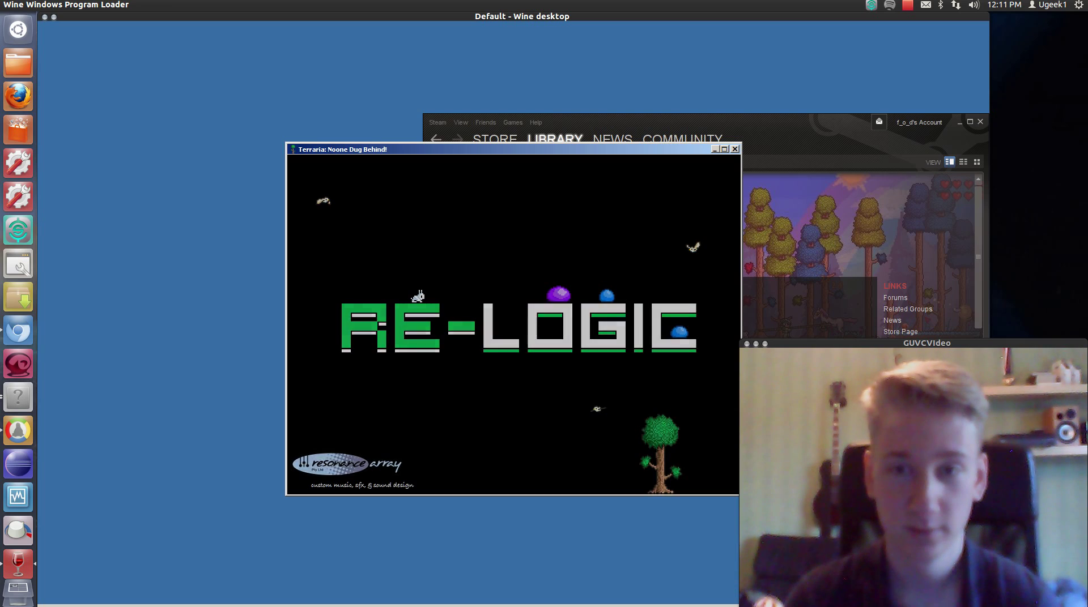
# Step: Maximize Terraria and adjust the Sound level in Settings > Volume
pyautogui.click(724, 149)
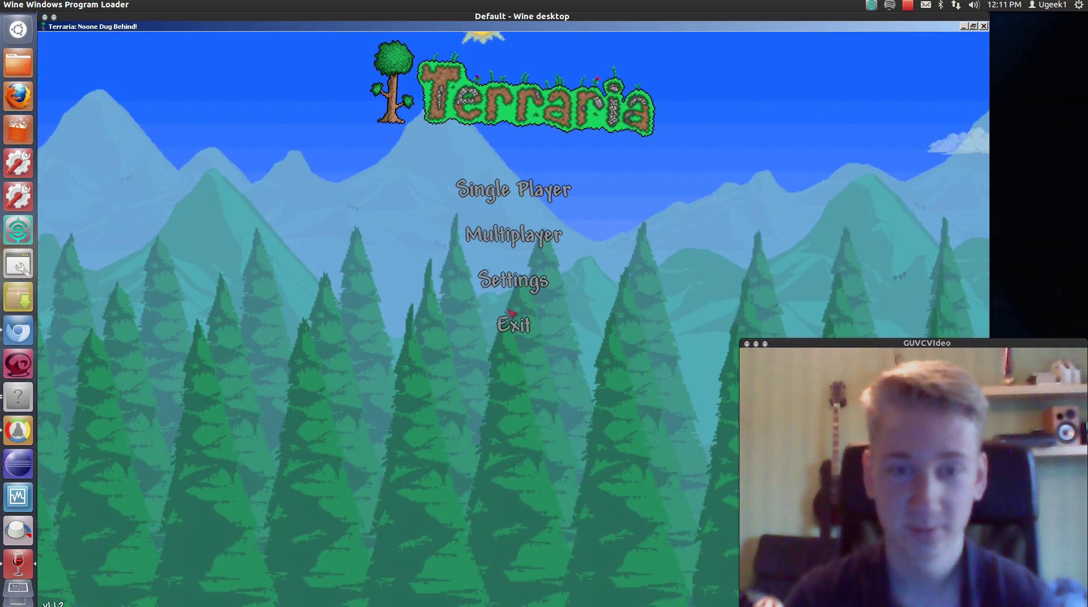
pyautogui.click(513, 281)
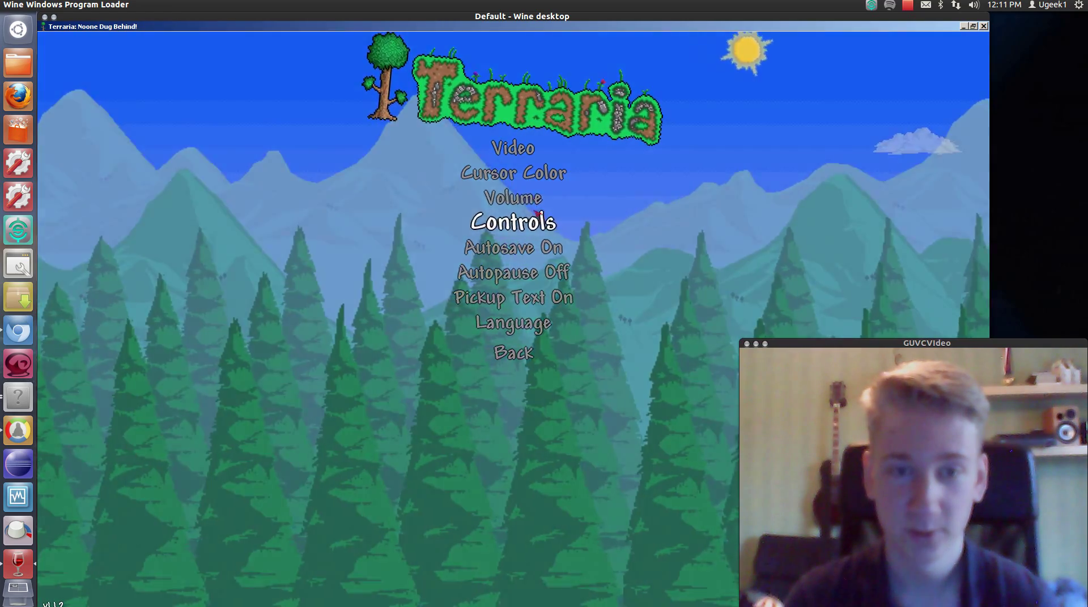
pyautogui.click(515, 200)
pyautogui.click(457, 266)
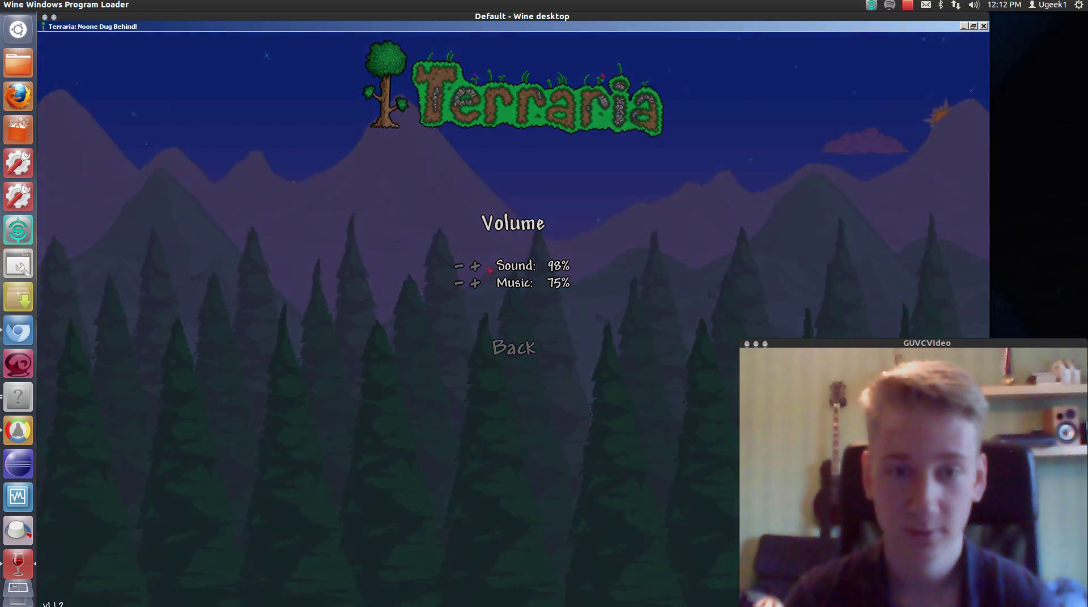
pyautogui.click(474, 265)
pyautogui.click(507, 347)
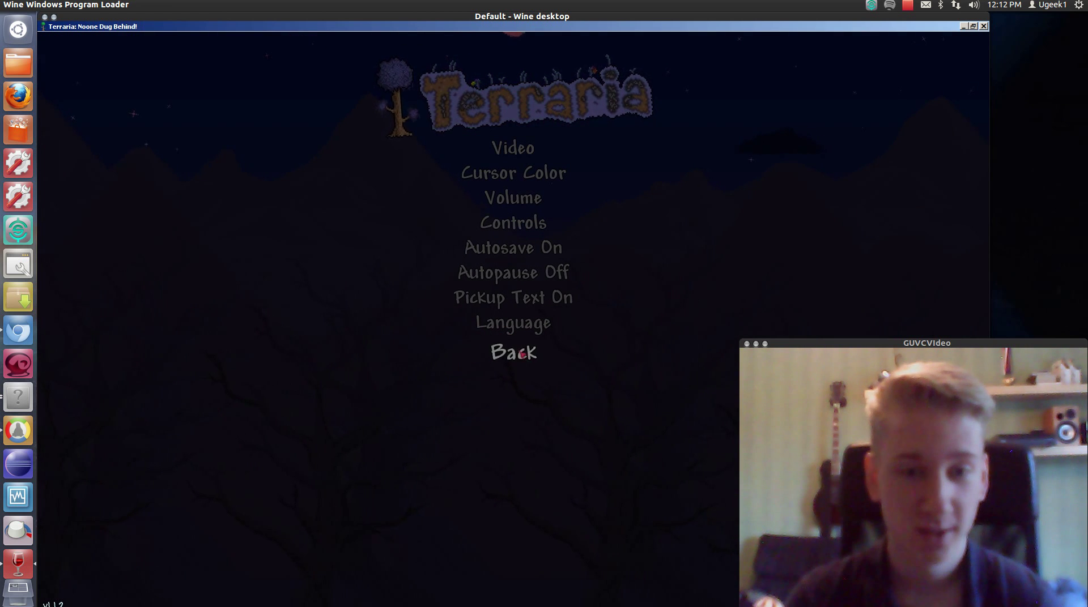
# Step: Return to the main menu and begin Create World under Single Player
pyautogui.click(520, 353)
pyautogui.click(535, 196)
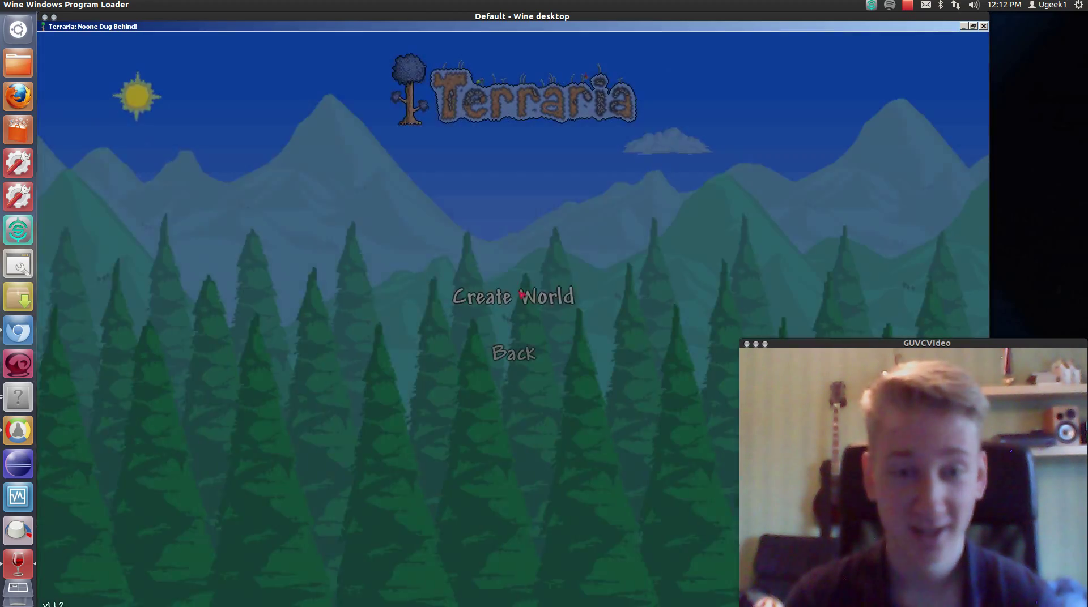
pyautogui.click(516, 298)
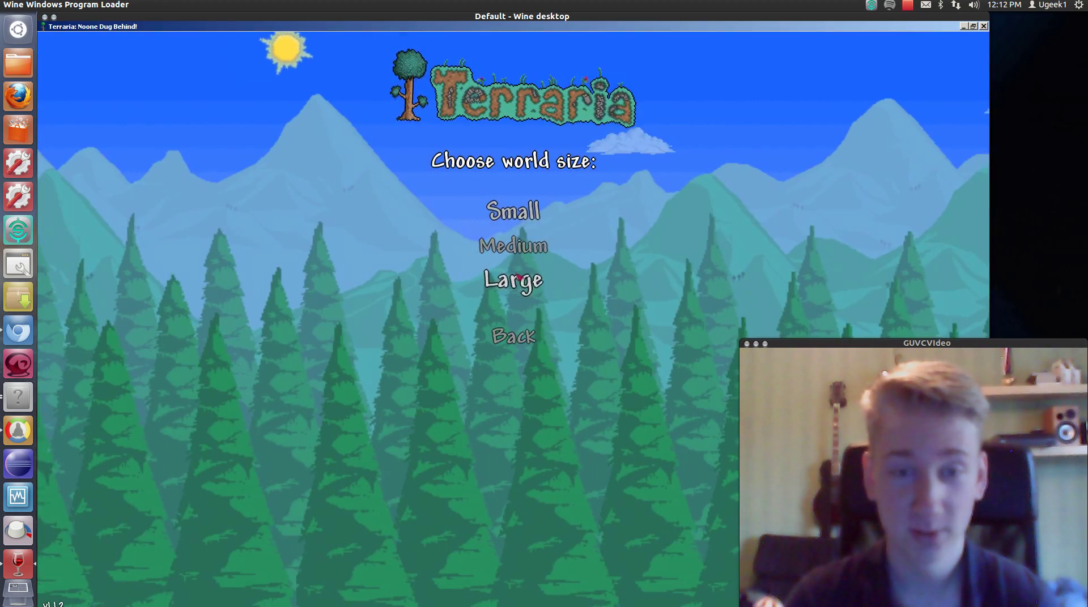
# Step: Pick the Large world size and accept the name 'World 1' to generate it
pyautogui.click(513, 280)
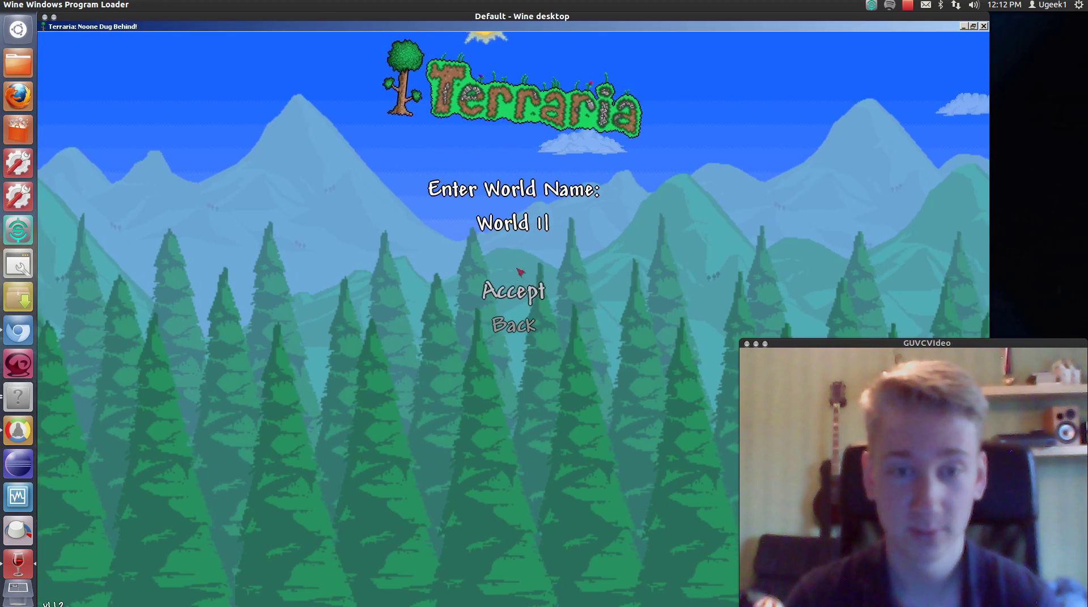
pyautogui.click(515, 293)
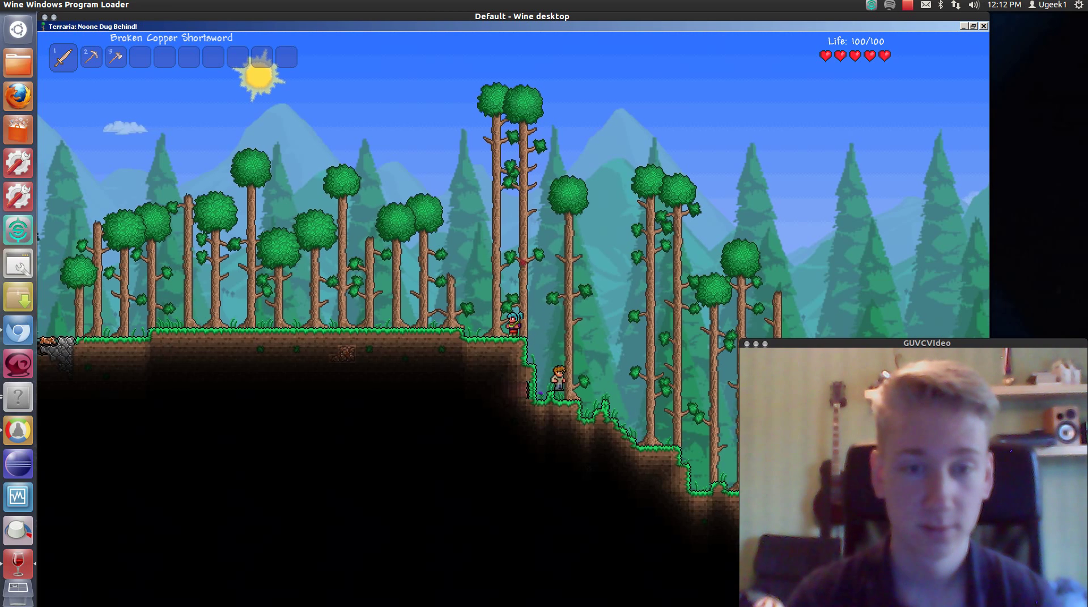
# Step: Equip the Copper Axe and chop the nearby tree for wood
pyautogui.press('a')
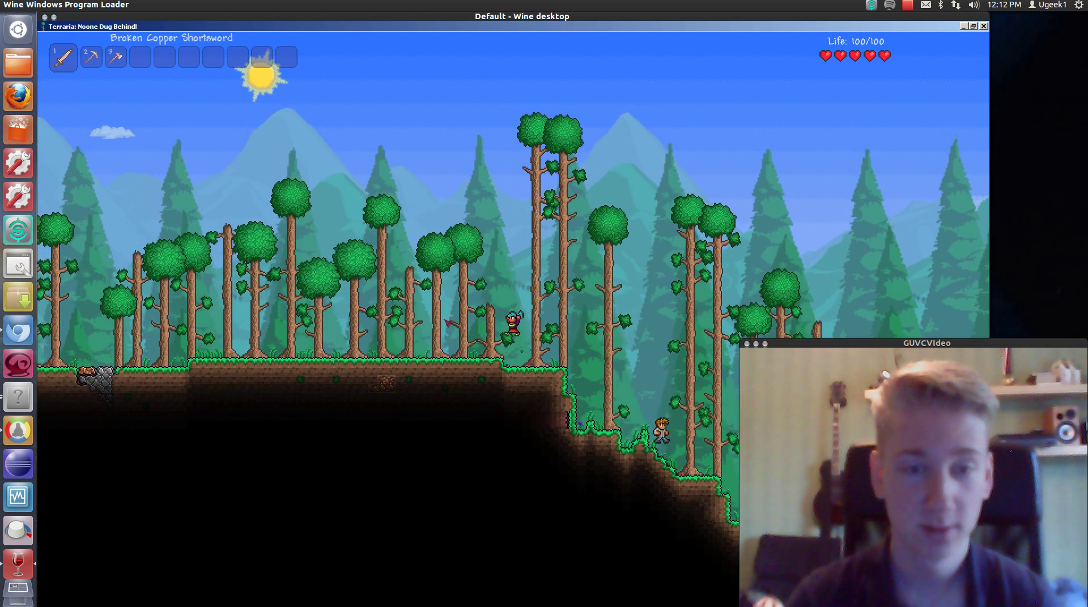
pyautogui.press('3')
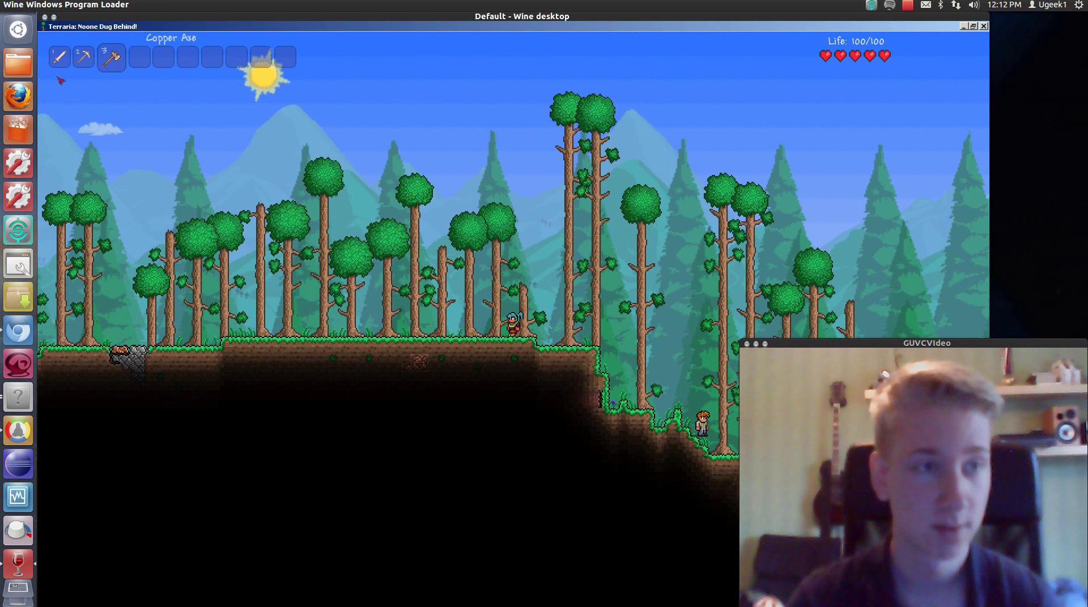
pyautogui.press('Escape')
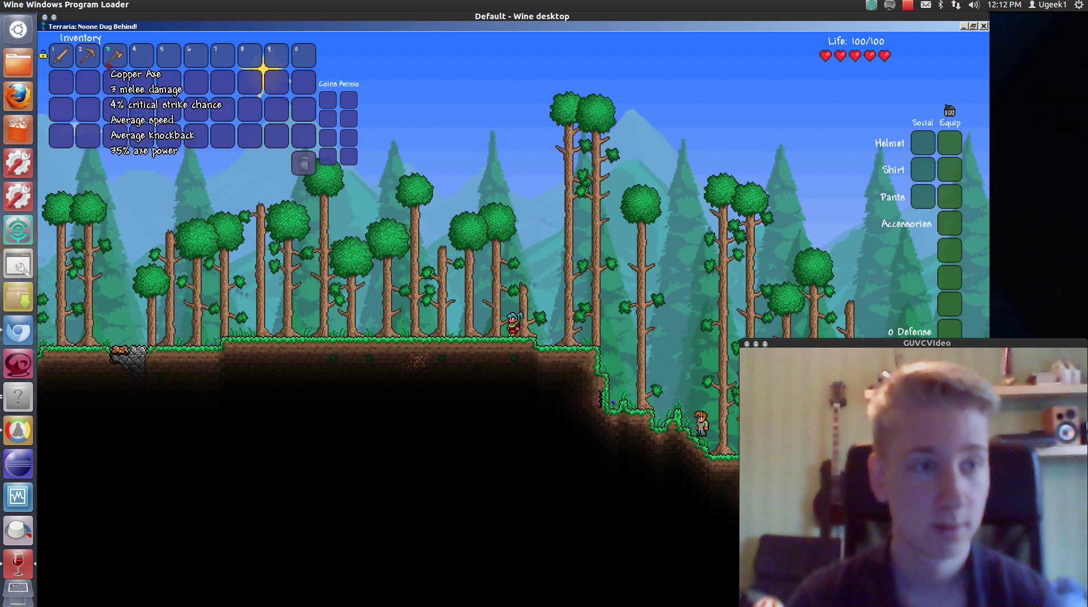
pyautogui.press('Escape')
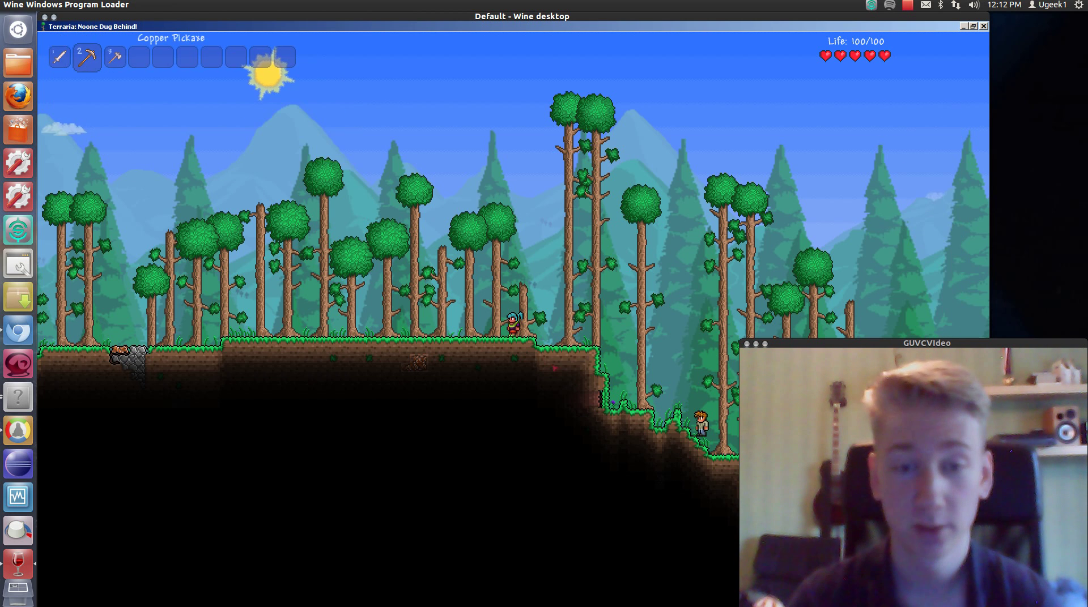
pyautogui.click(499, 343)
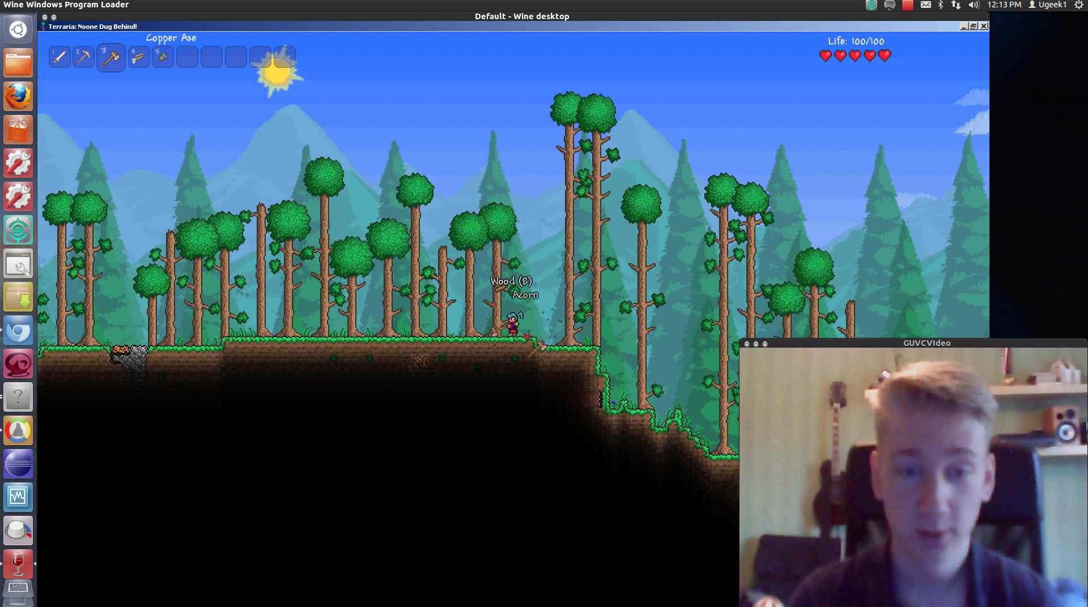
# Step: Dig a small pit with the Copper Pickaxe, collecting dirt blocks
pyautogui.press('2')
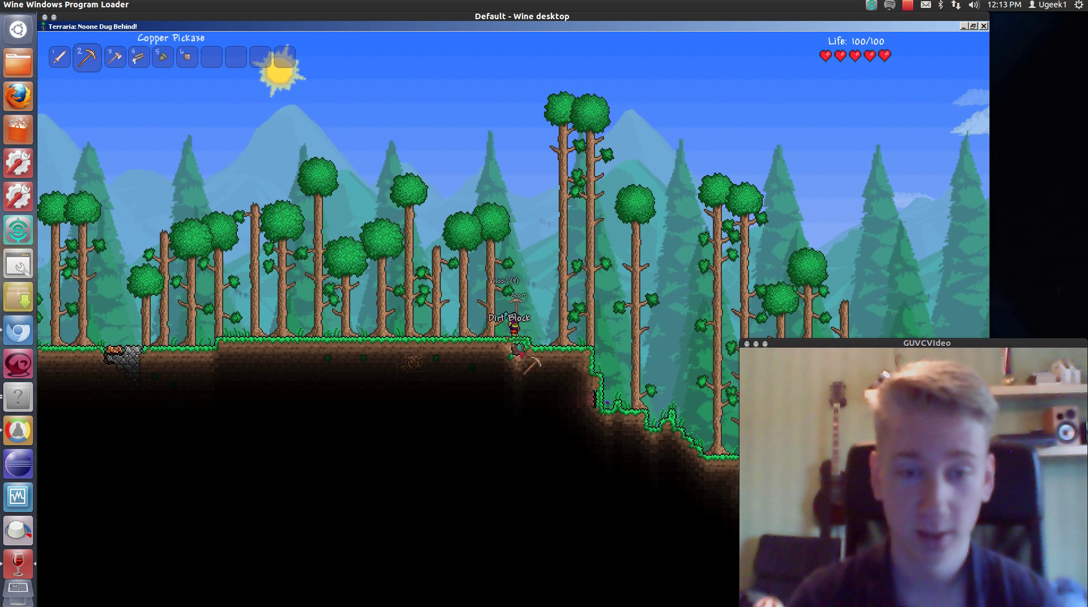
pyautogui.click(526, 346)
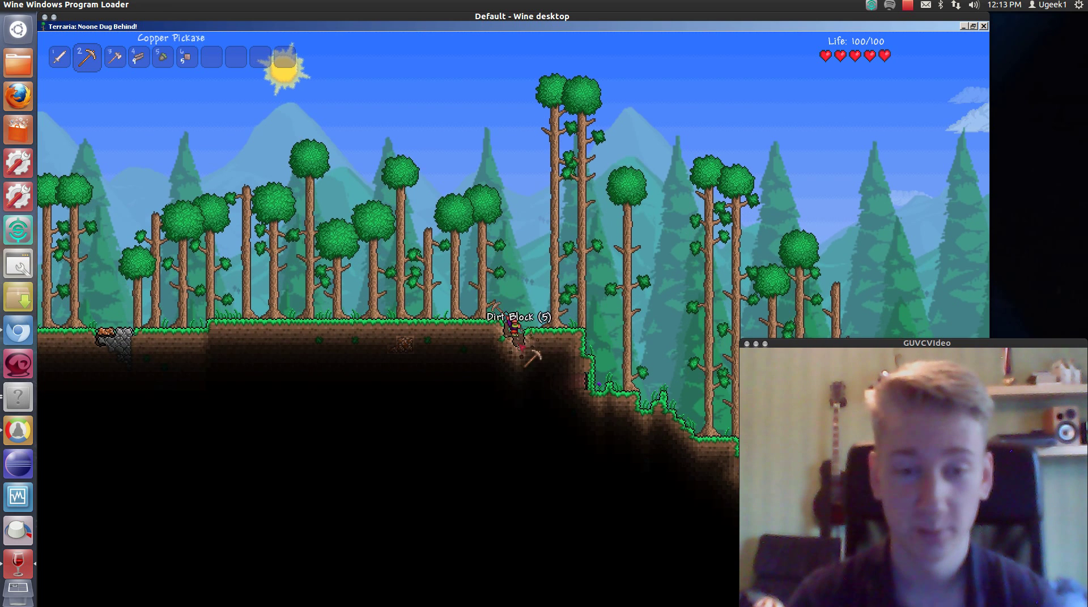
pyautogui.click(520, 347)
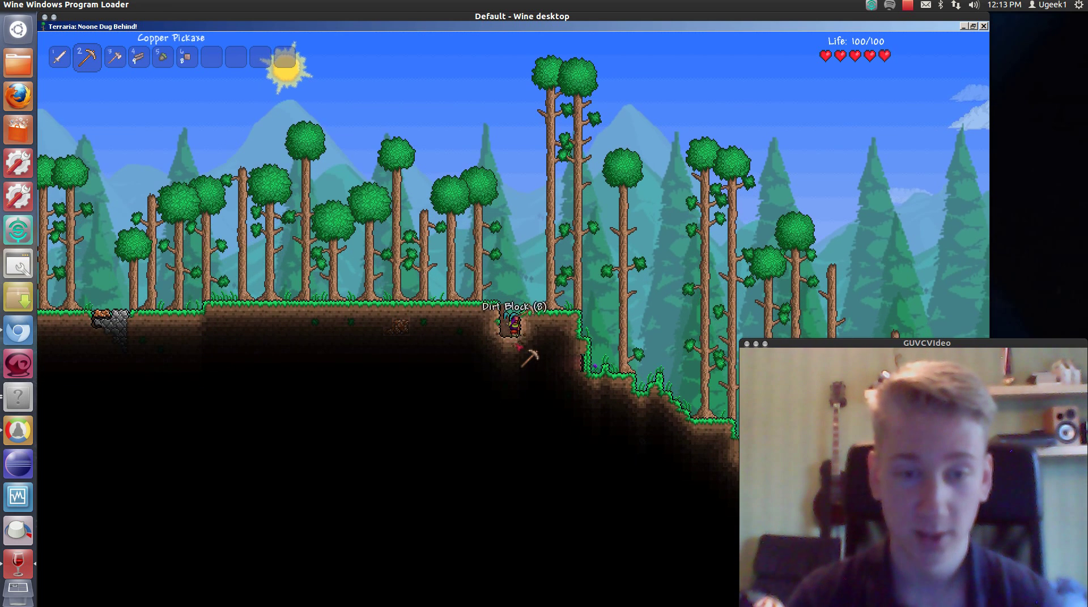
pyautogui.click(518, 347)
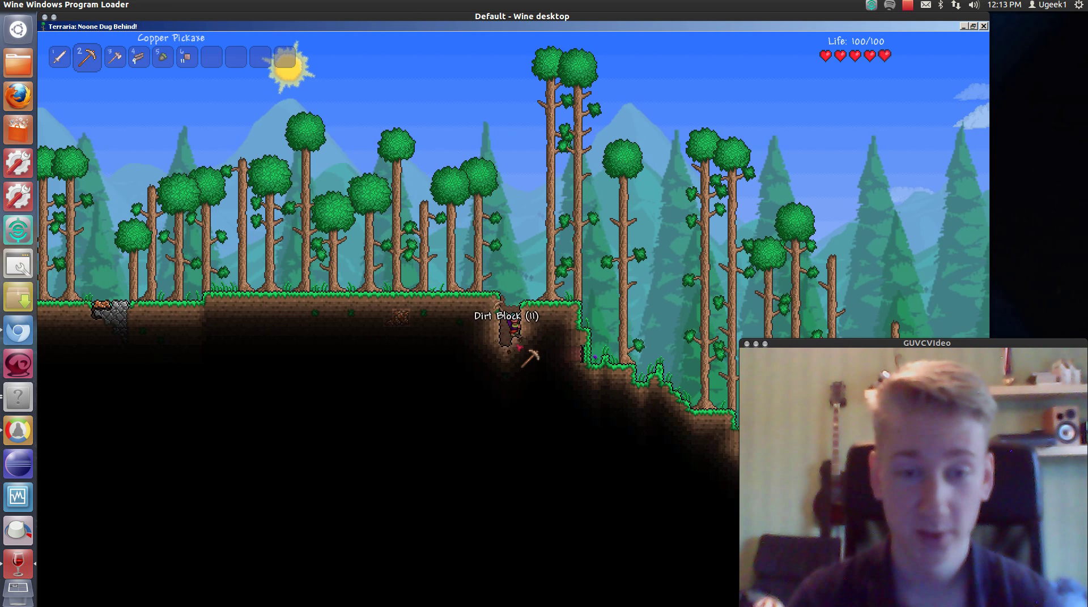
pyautogui.click(519, 347)
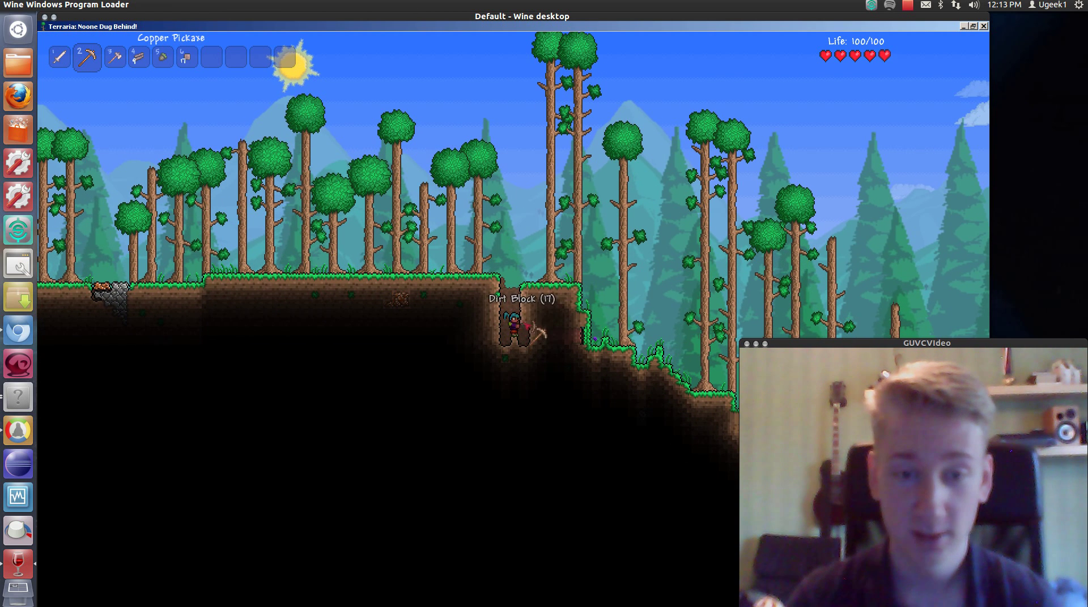
pyautogui.click(518, 344)
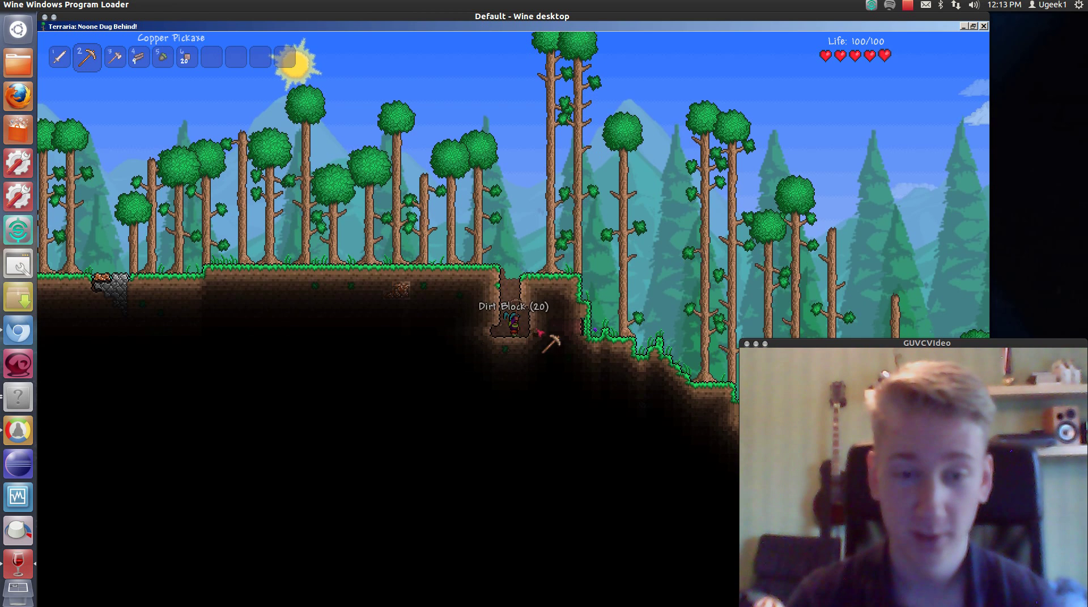
pyautogui.click(537, 333)
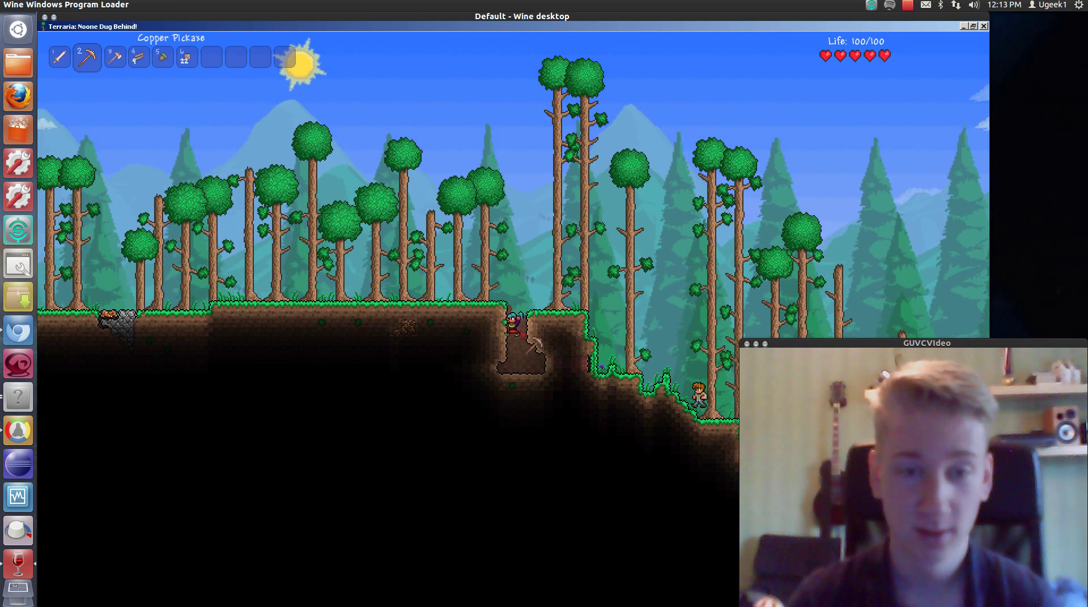
pyautogui.click(525, 336)
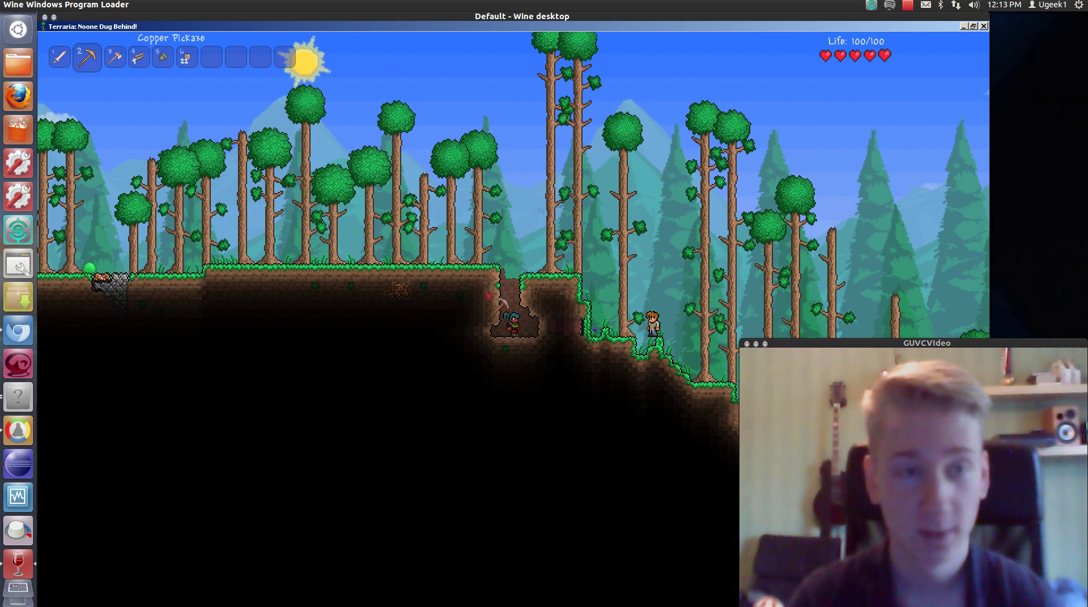
# Step: Re-equip the Copper Axe, bring up the inventory and crafting panel, and move left
pyautogui.press('3')
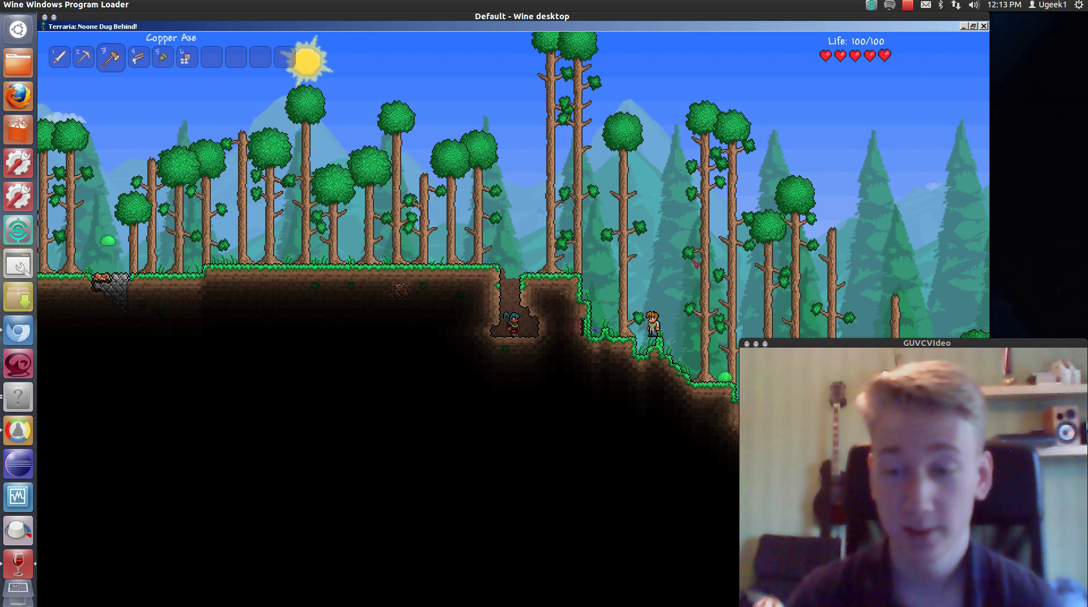
pyautogui.press('Escape')
pyautogui.press('a')
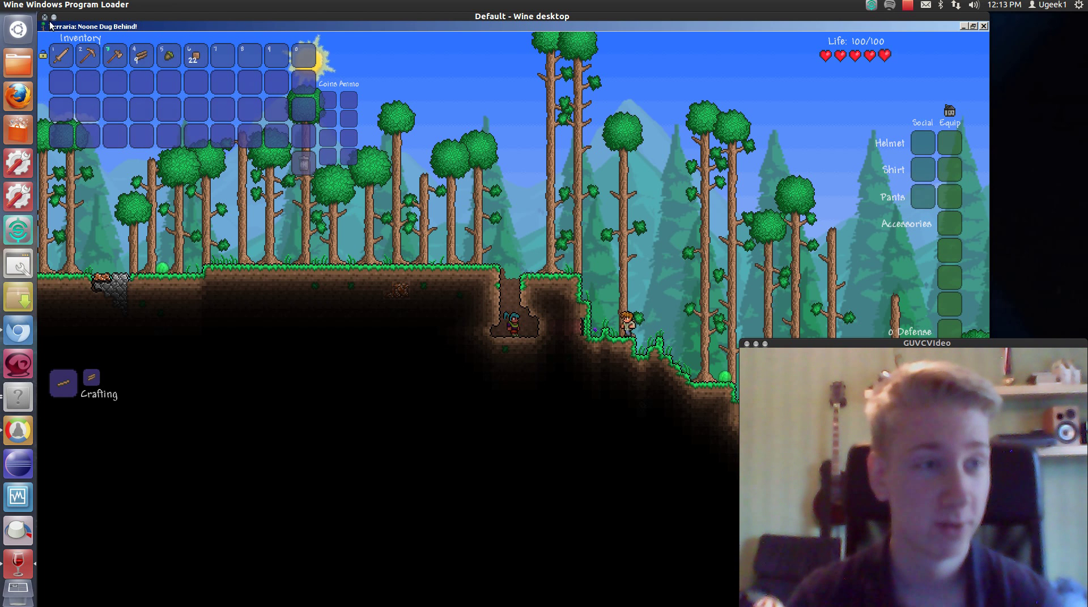
pyautogui.press('space')
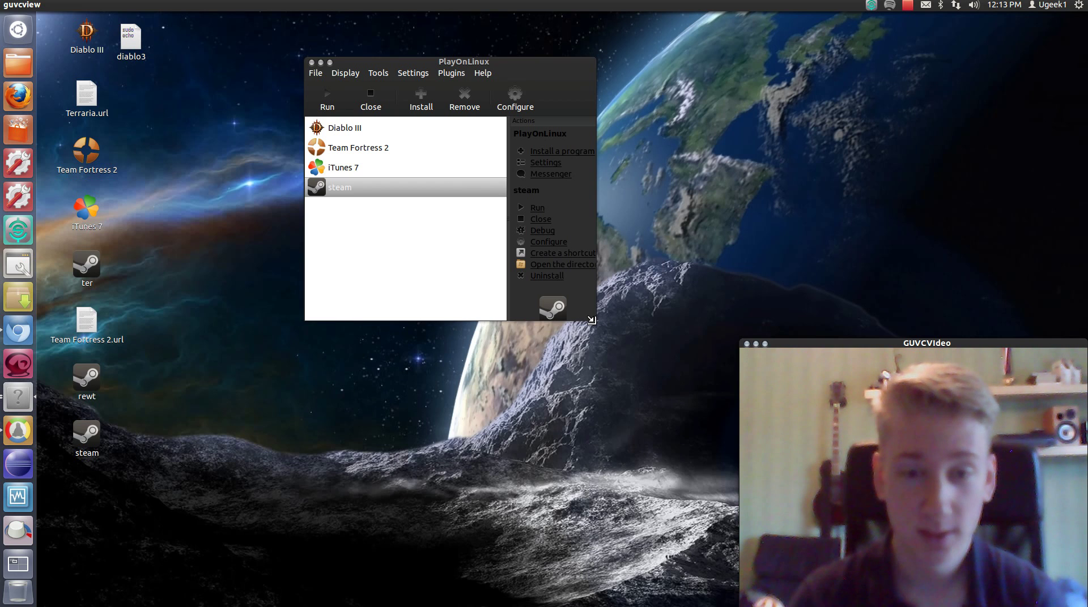
# Step: Enlarge the PlayOnLinux window so its program list with the steam shortcut is visible
pyautogui.moveTo(605, 323); pyautogui.dragTo(605, 350)
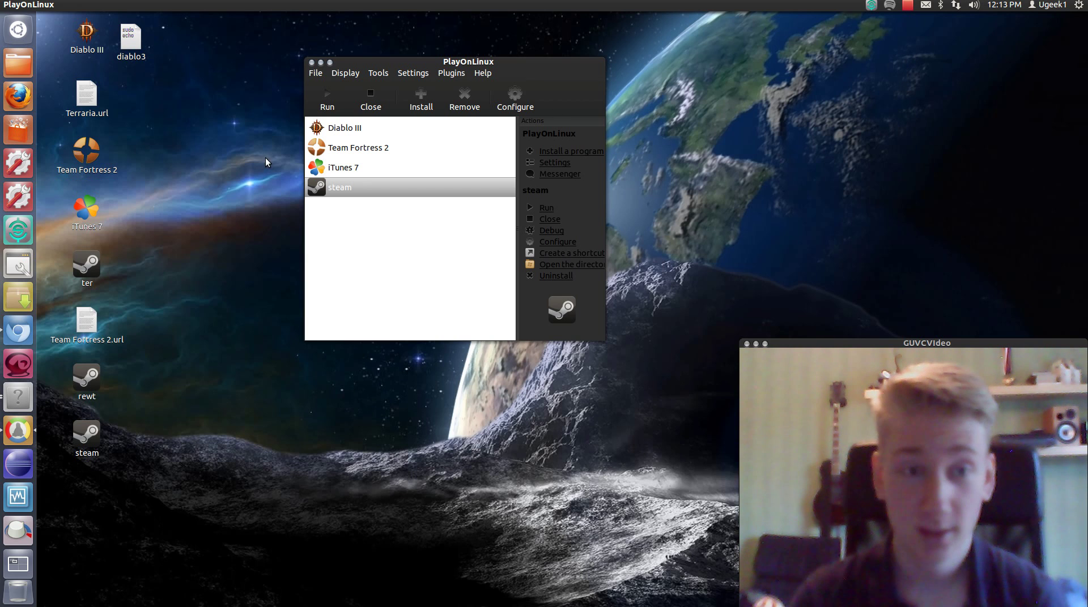
pyautogui.click(906, 6)
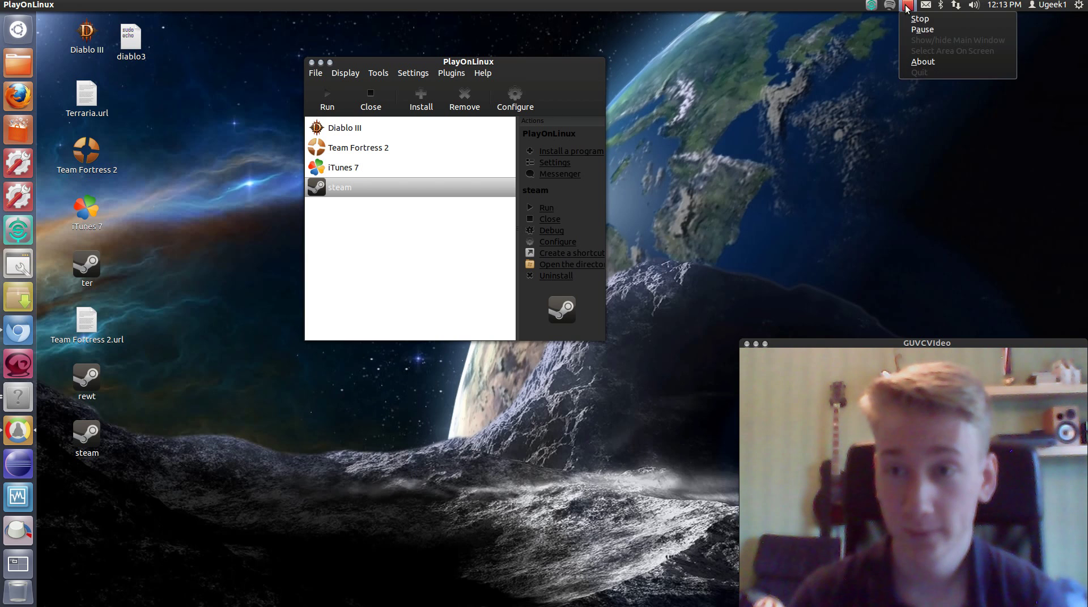